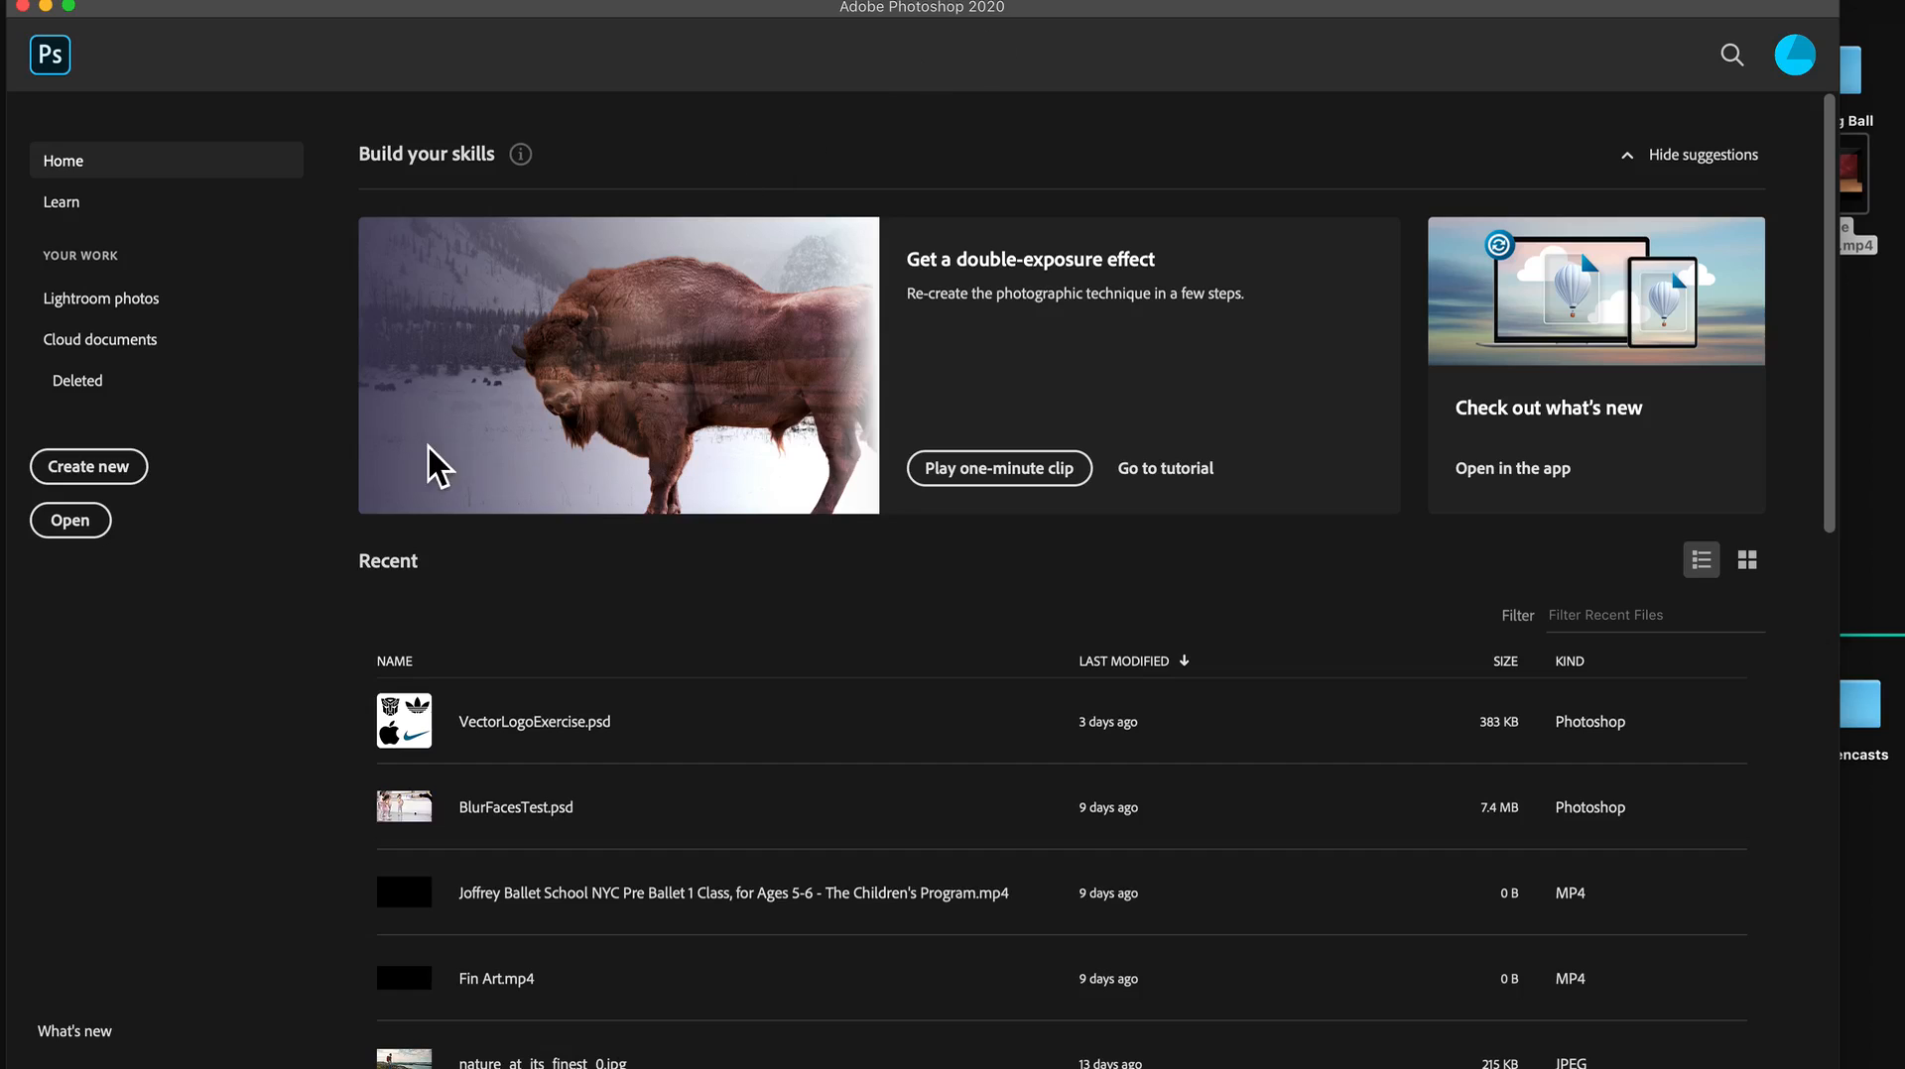
Open the video file Dance Footage.mp4 from the Desktop folder.
left_click(85, 536)
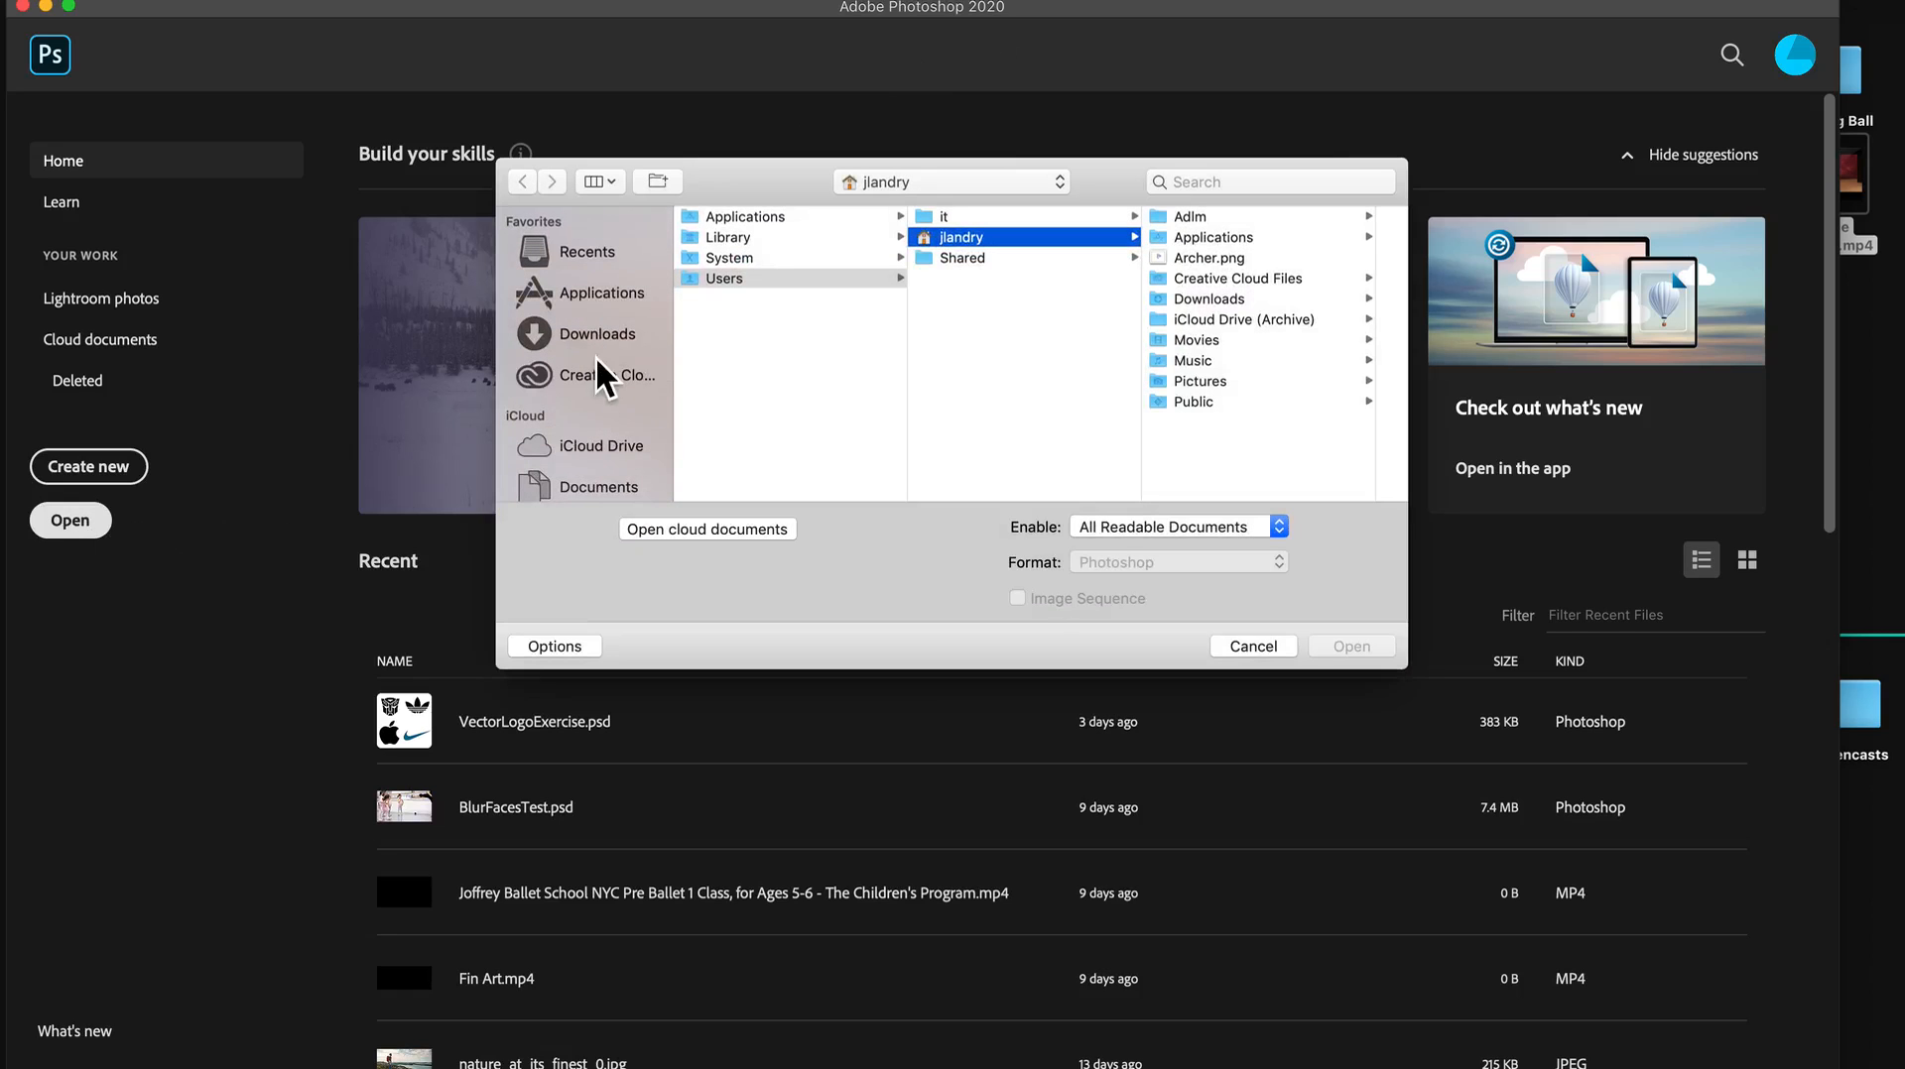
scroll(625, 397, "down", 3)
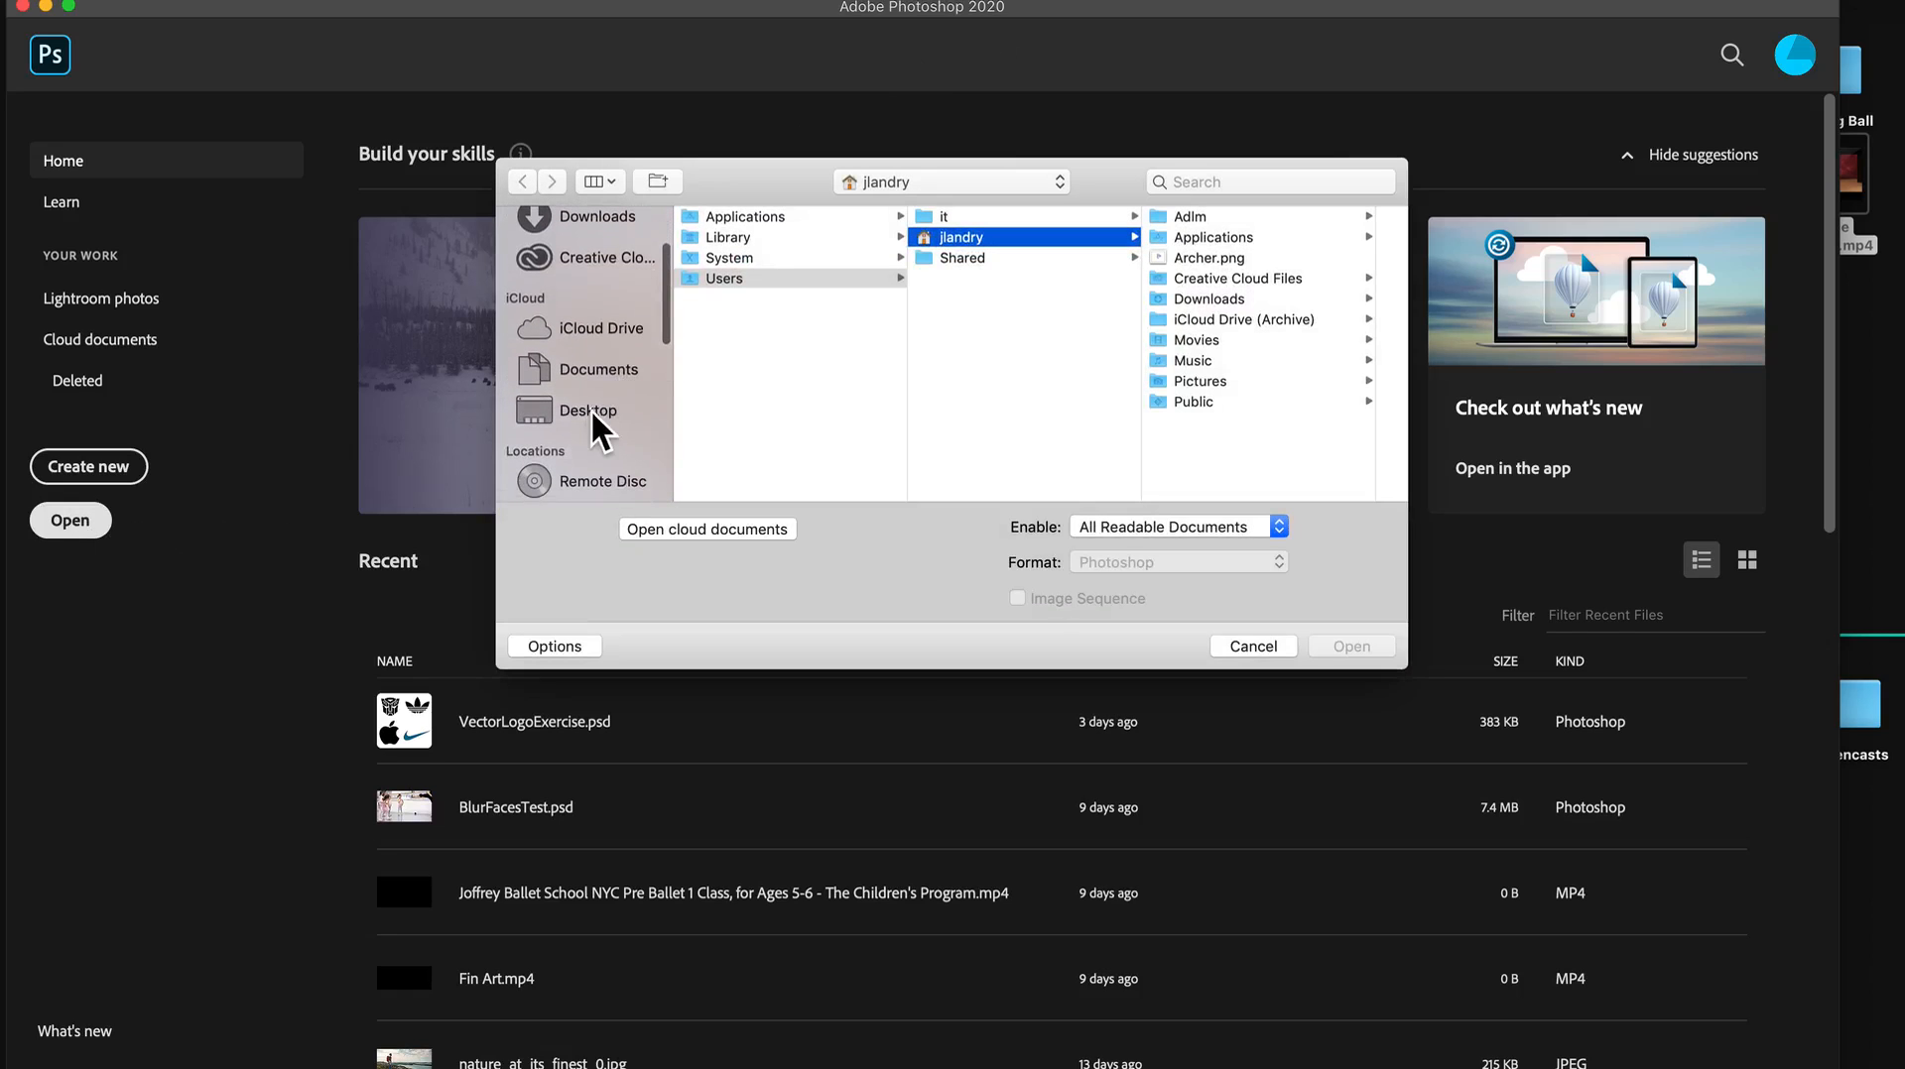
left_click(595, 415)
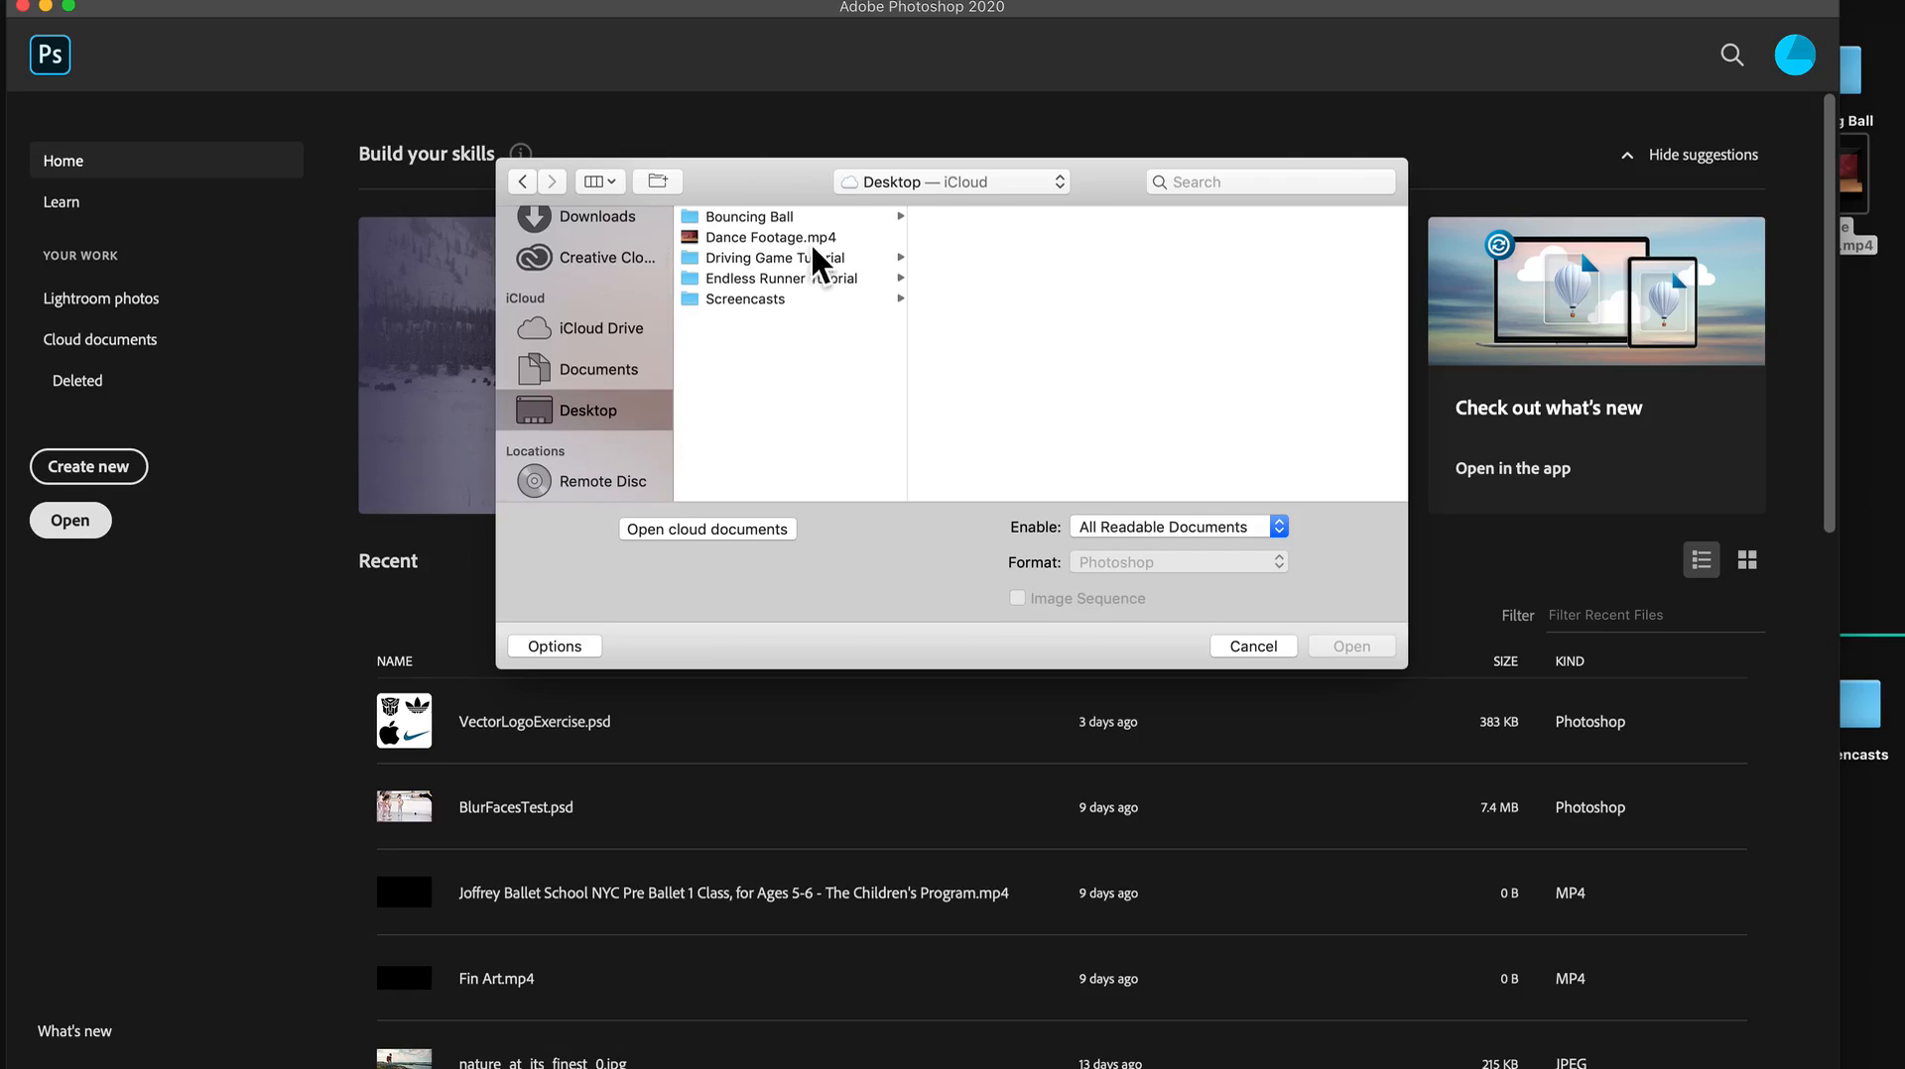
left_click(812, 240)
double_click(811, 243)
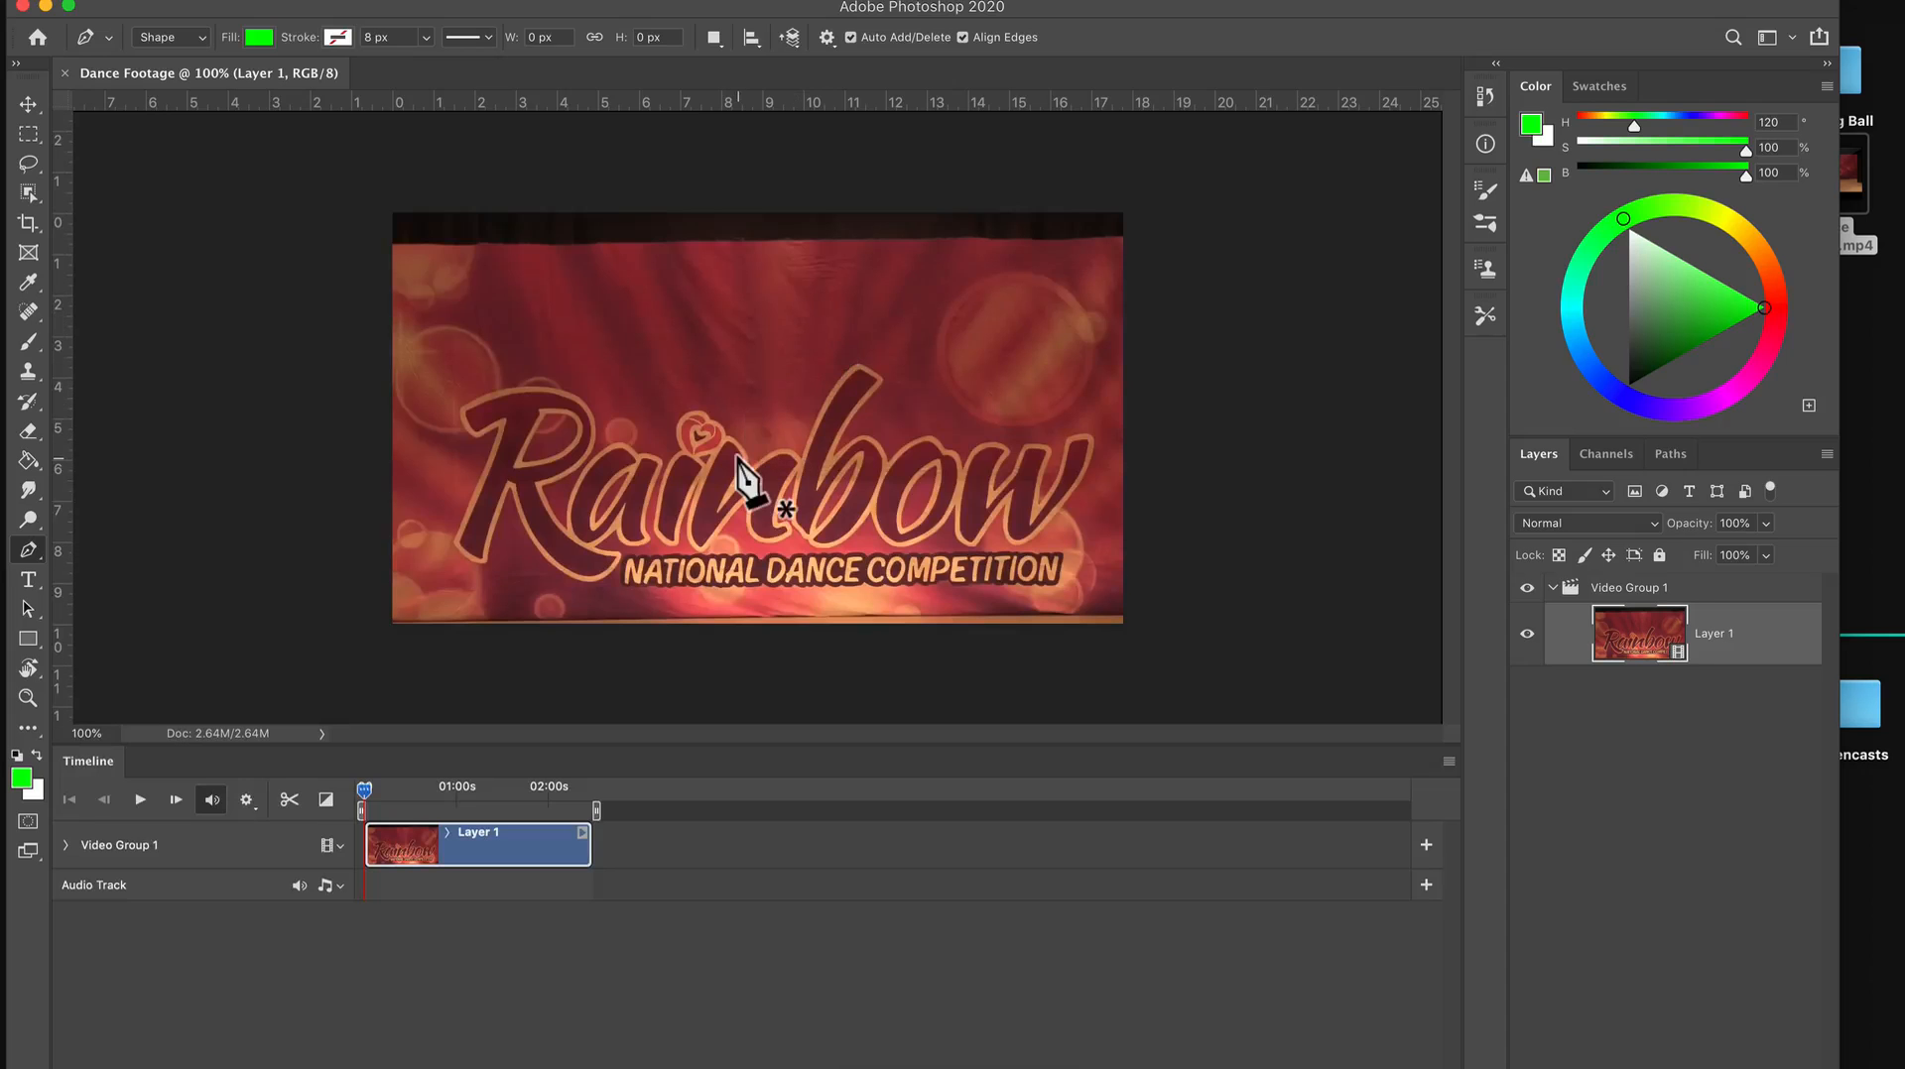
Switch to the Move tool and scale the timeline so the whole Layer 1 clip fits, with the playhead at the start.
left_click(29, 103)
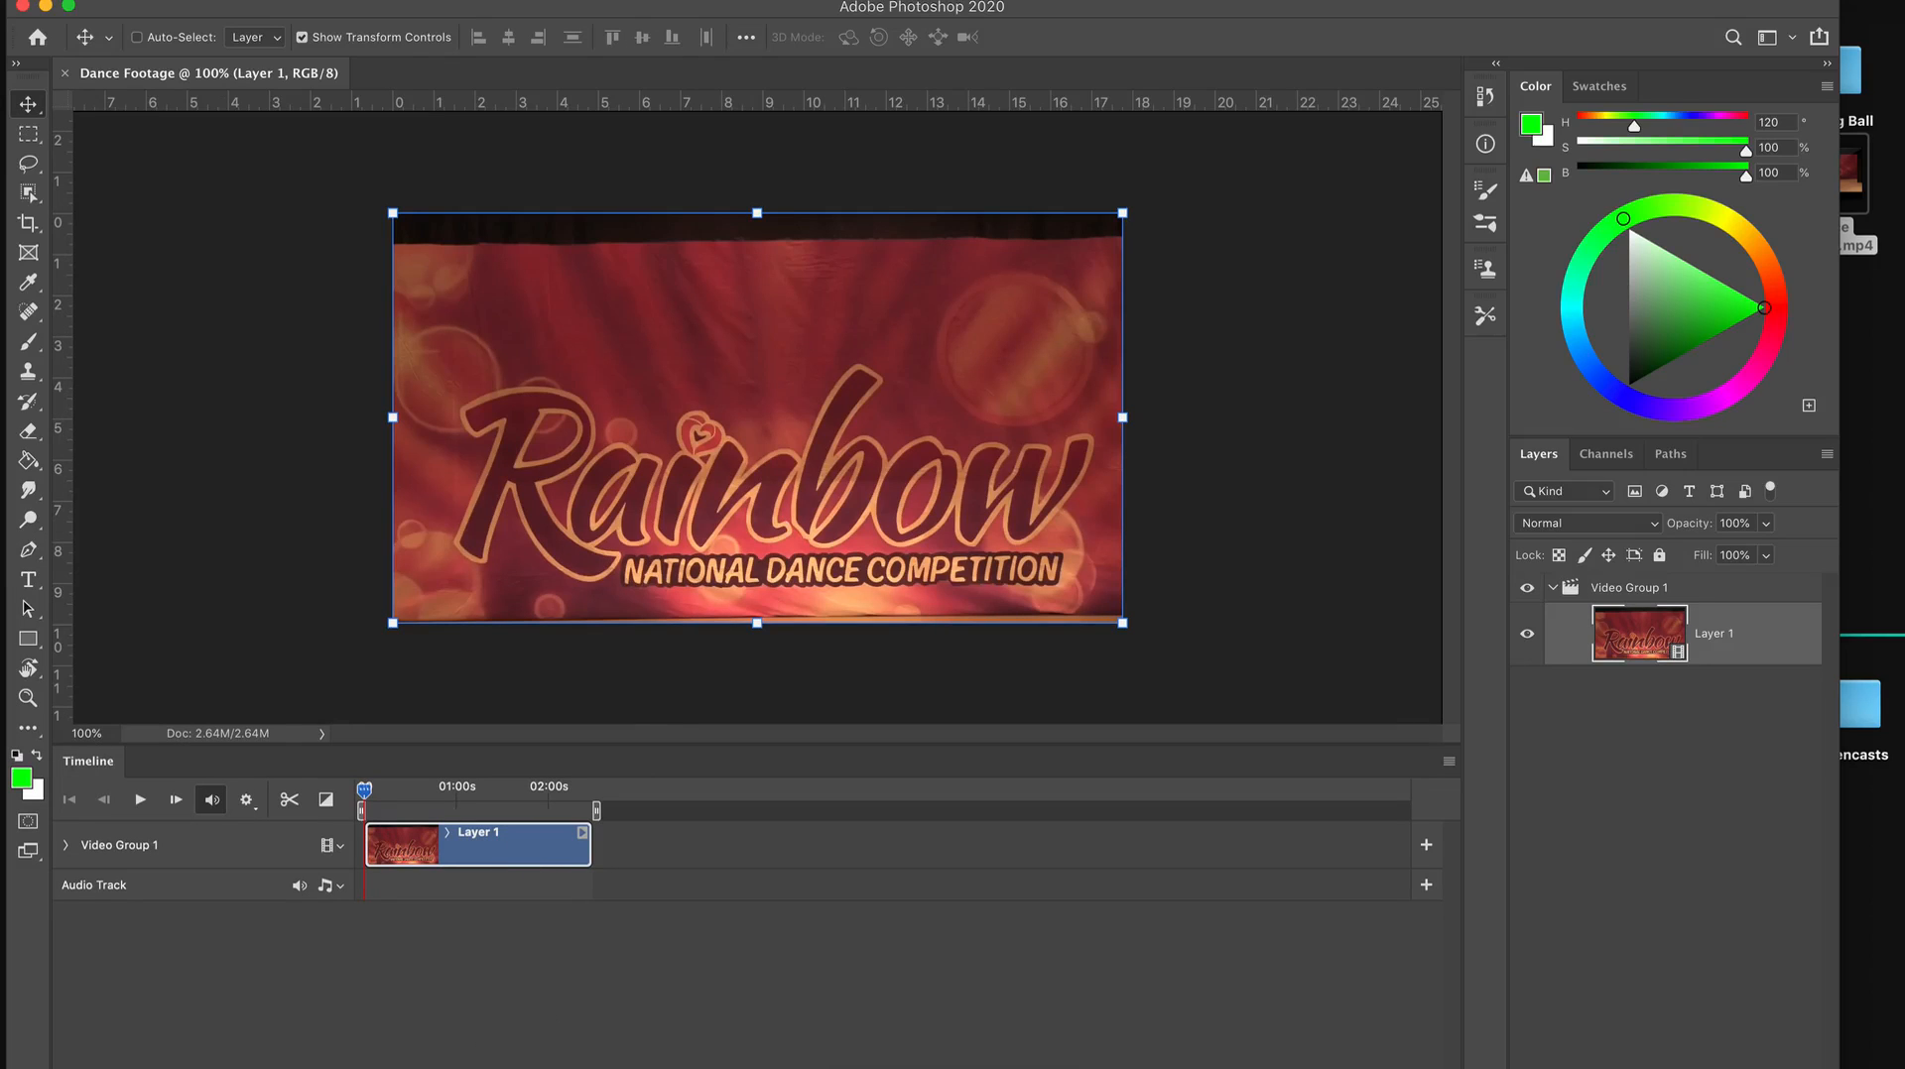
left_click_drag(402, 1068, 409, 1068)
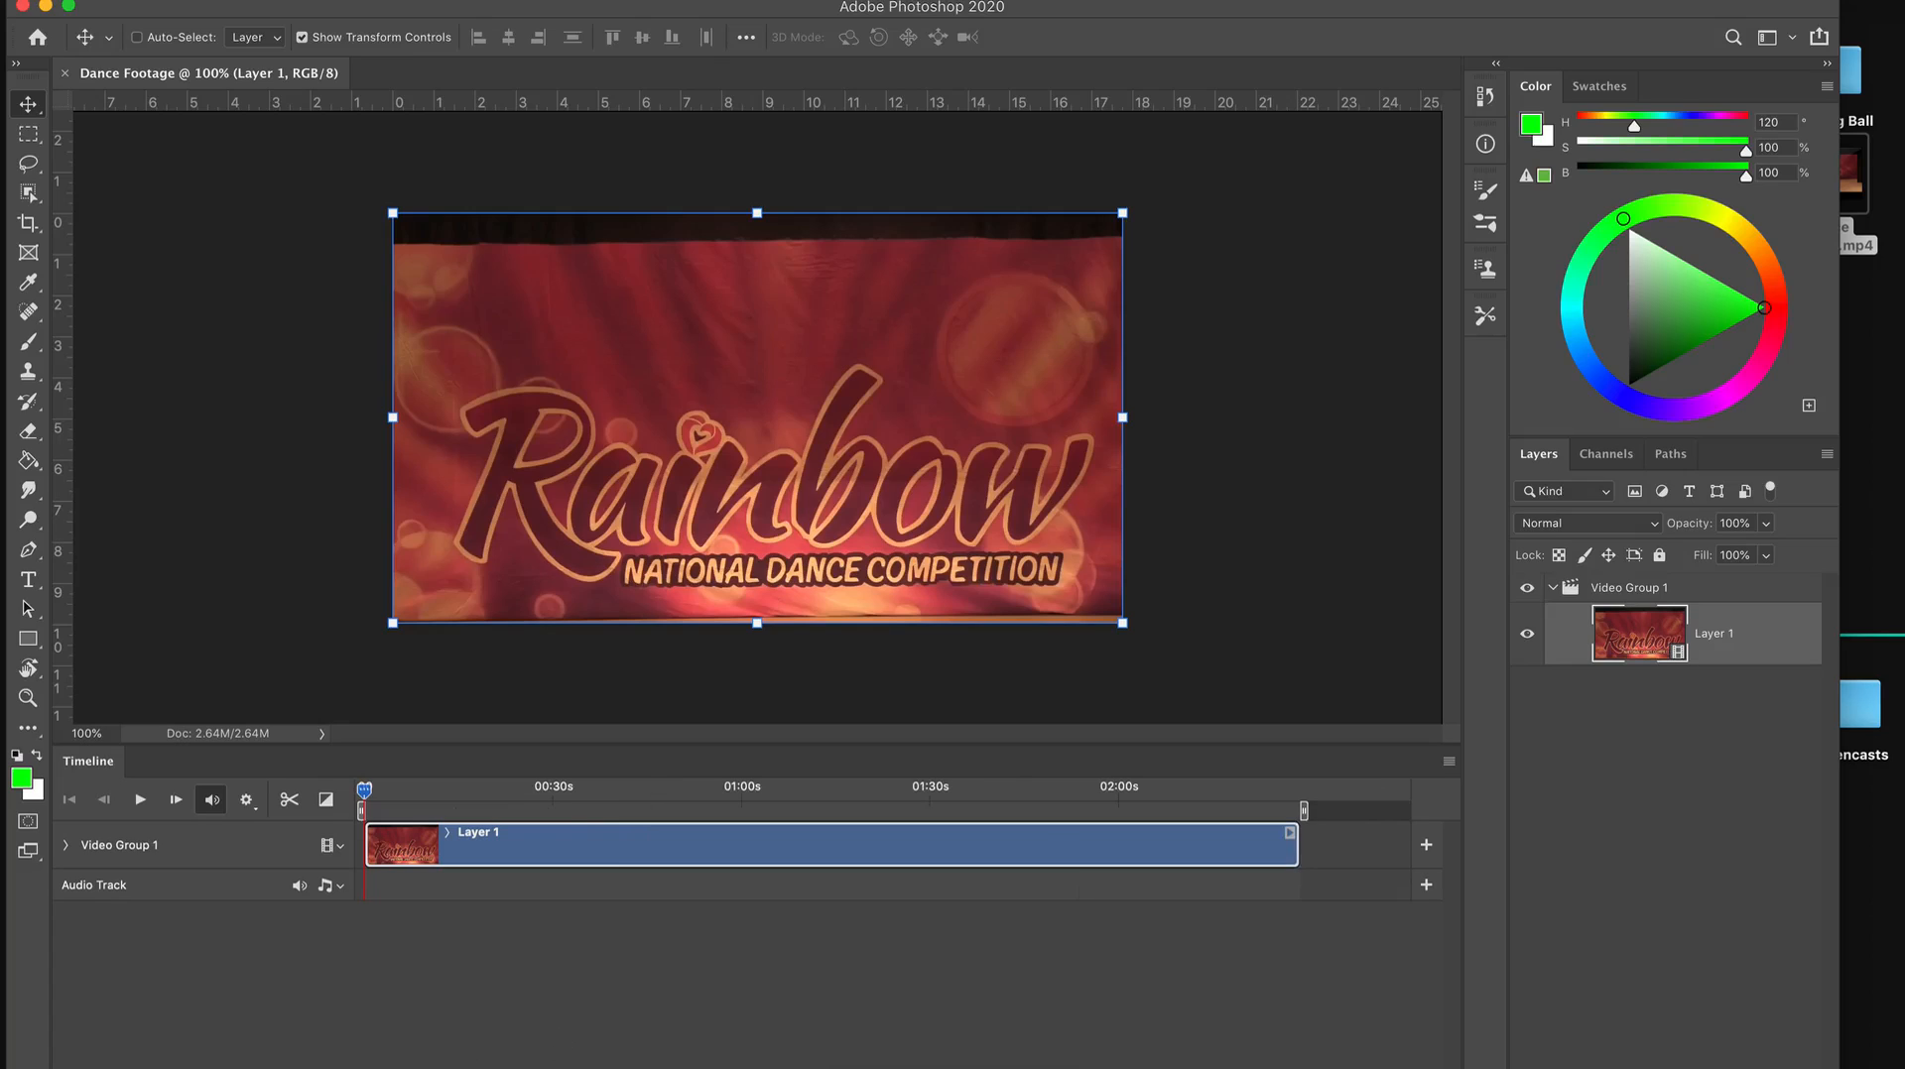
left_click_drag(559, 1068, 409, 1058)
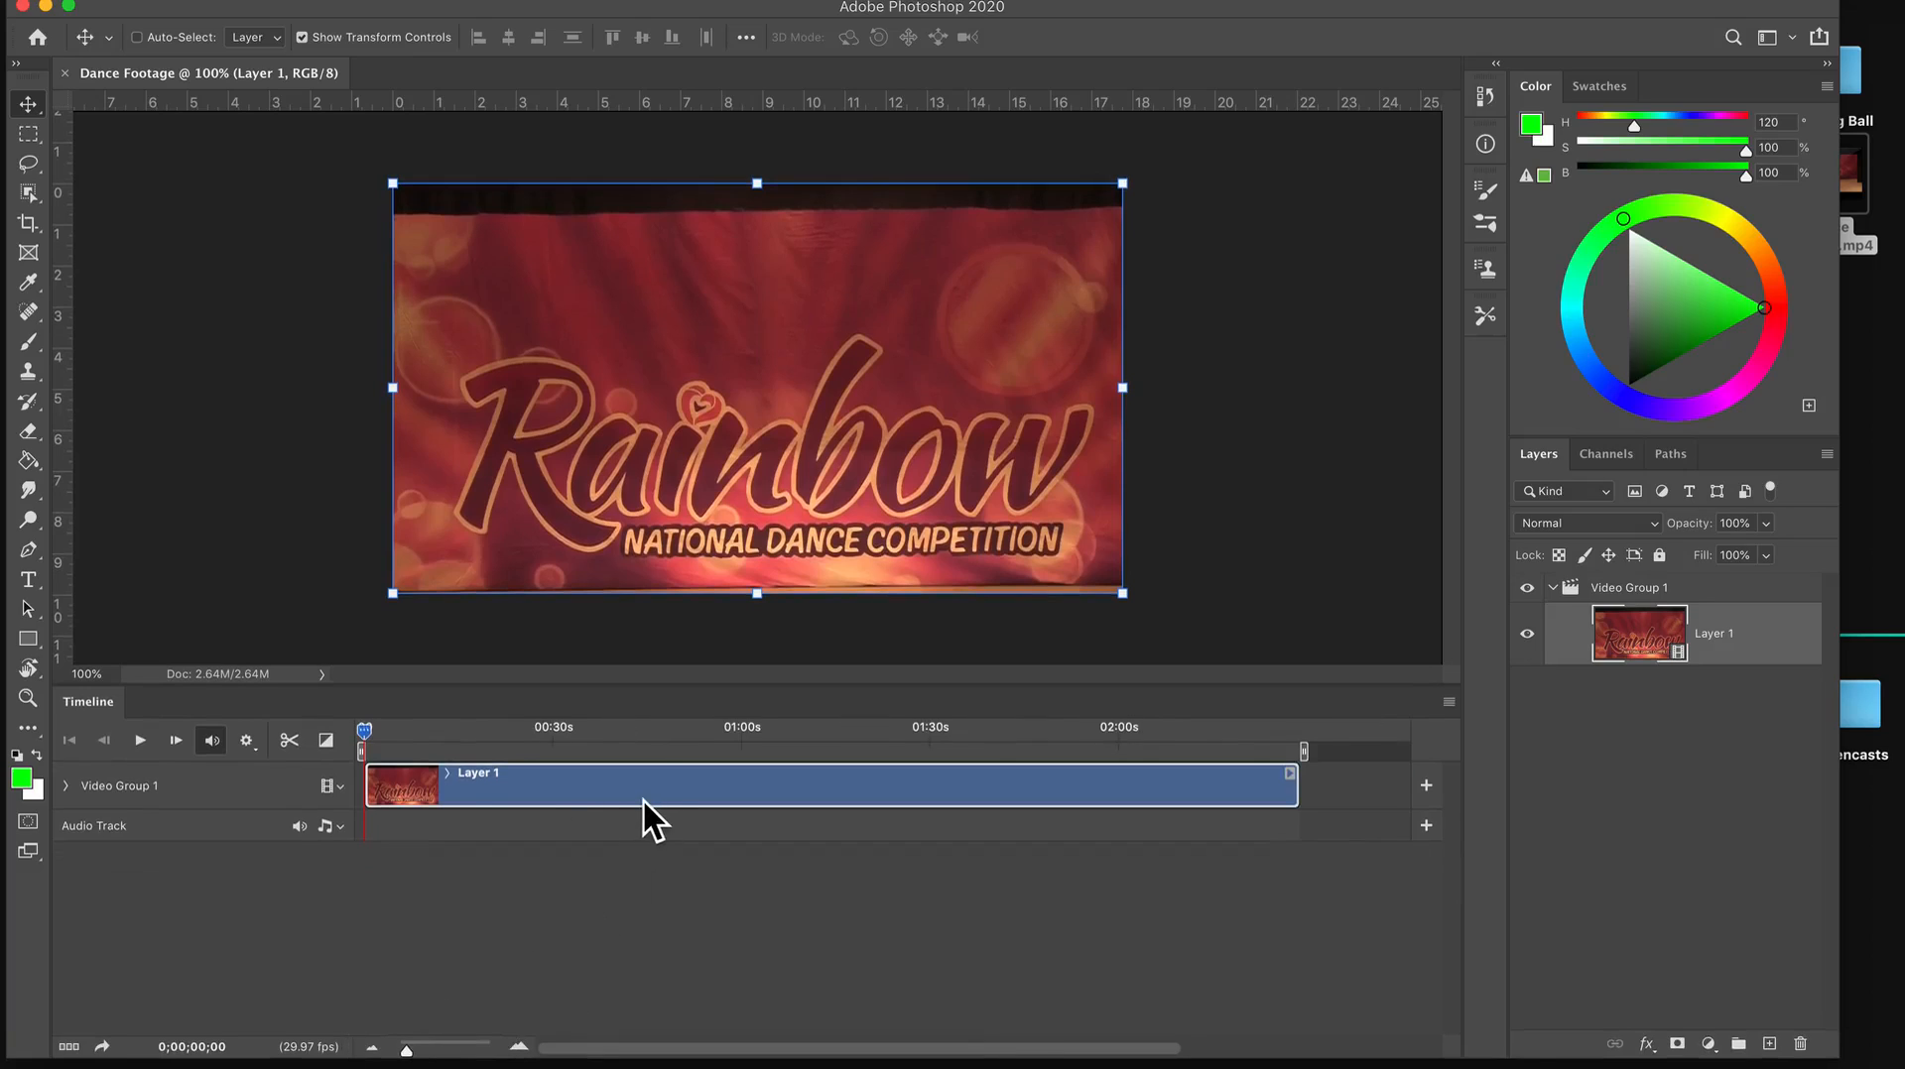
mouse_move(375, 736)
left_mouse_down()
mouse_move(811, 730)
mouse_move(360, 727)
left_mouse_up()
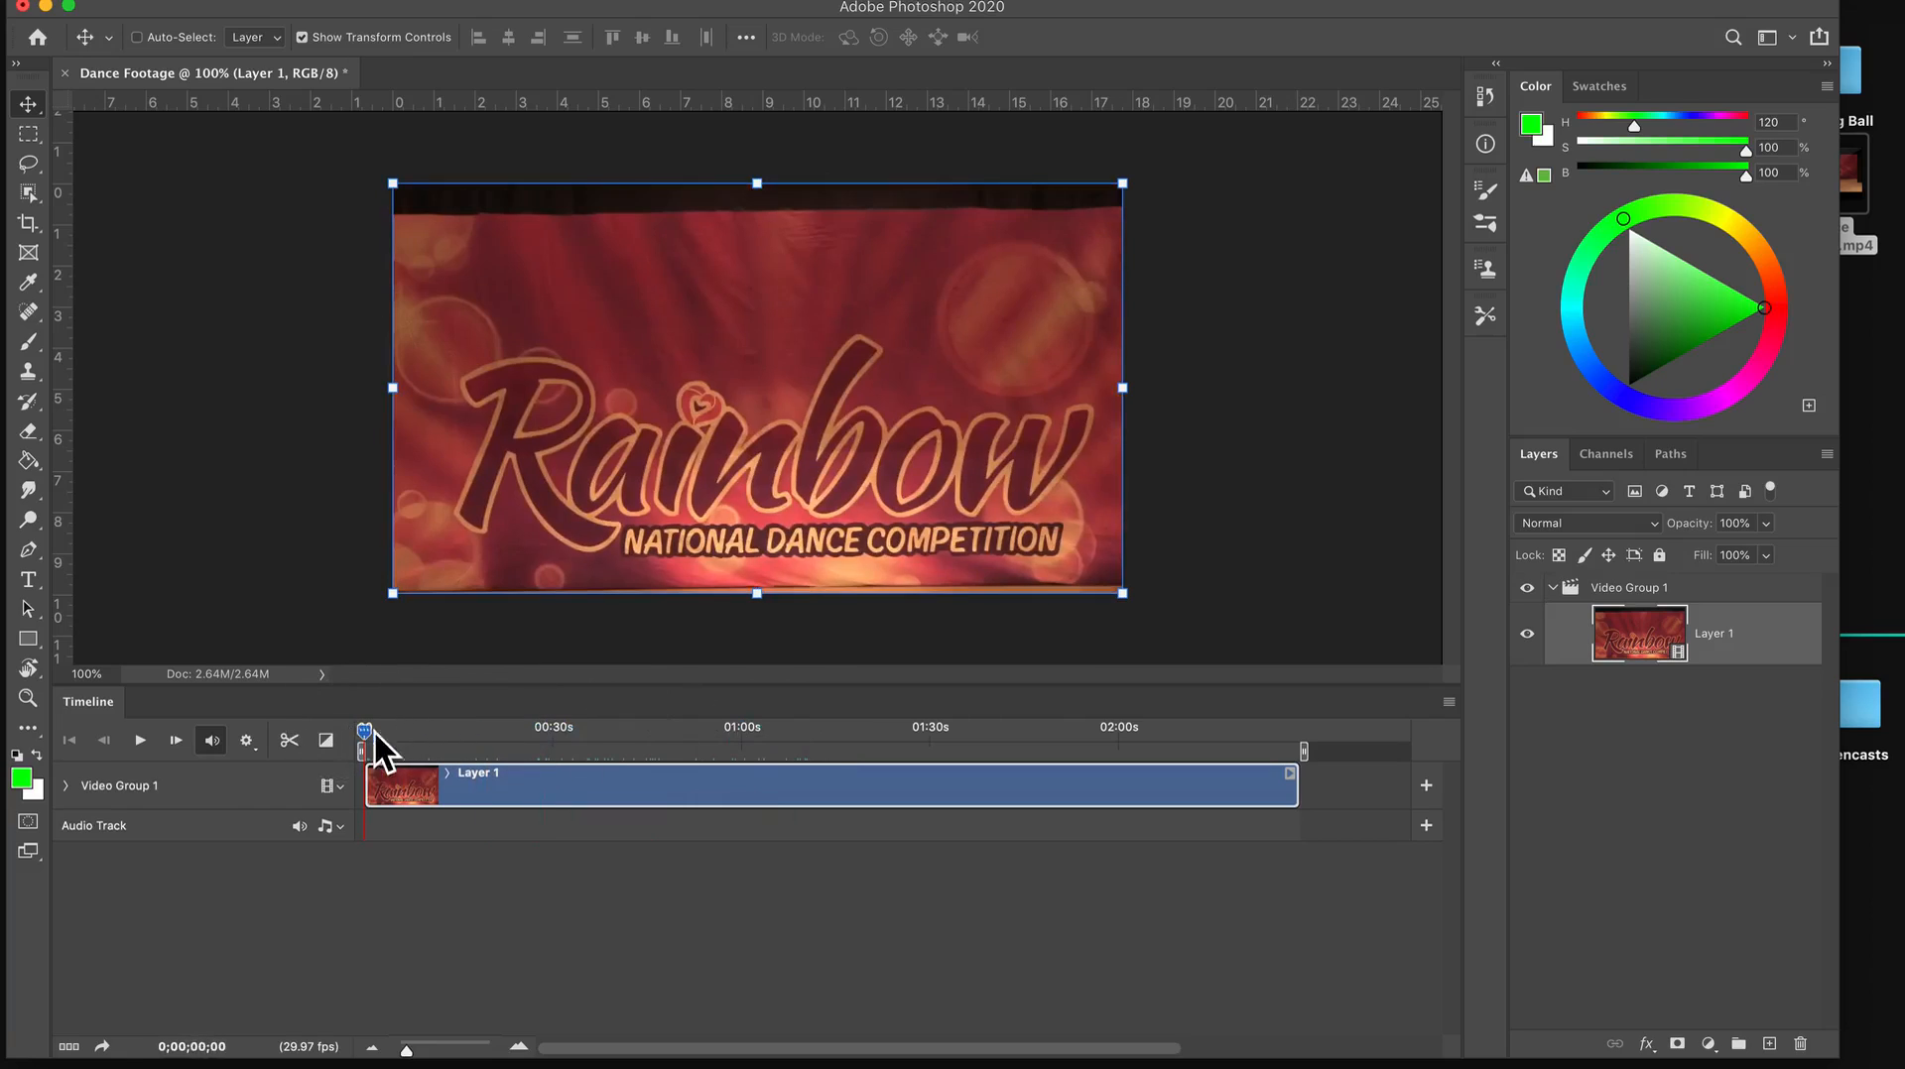
Duplicate the Layer 1 video layer and rename the copy BLURRED.
left_click(1635, 723)
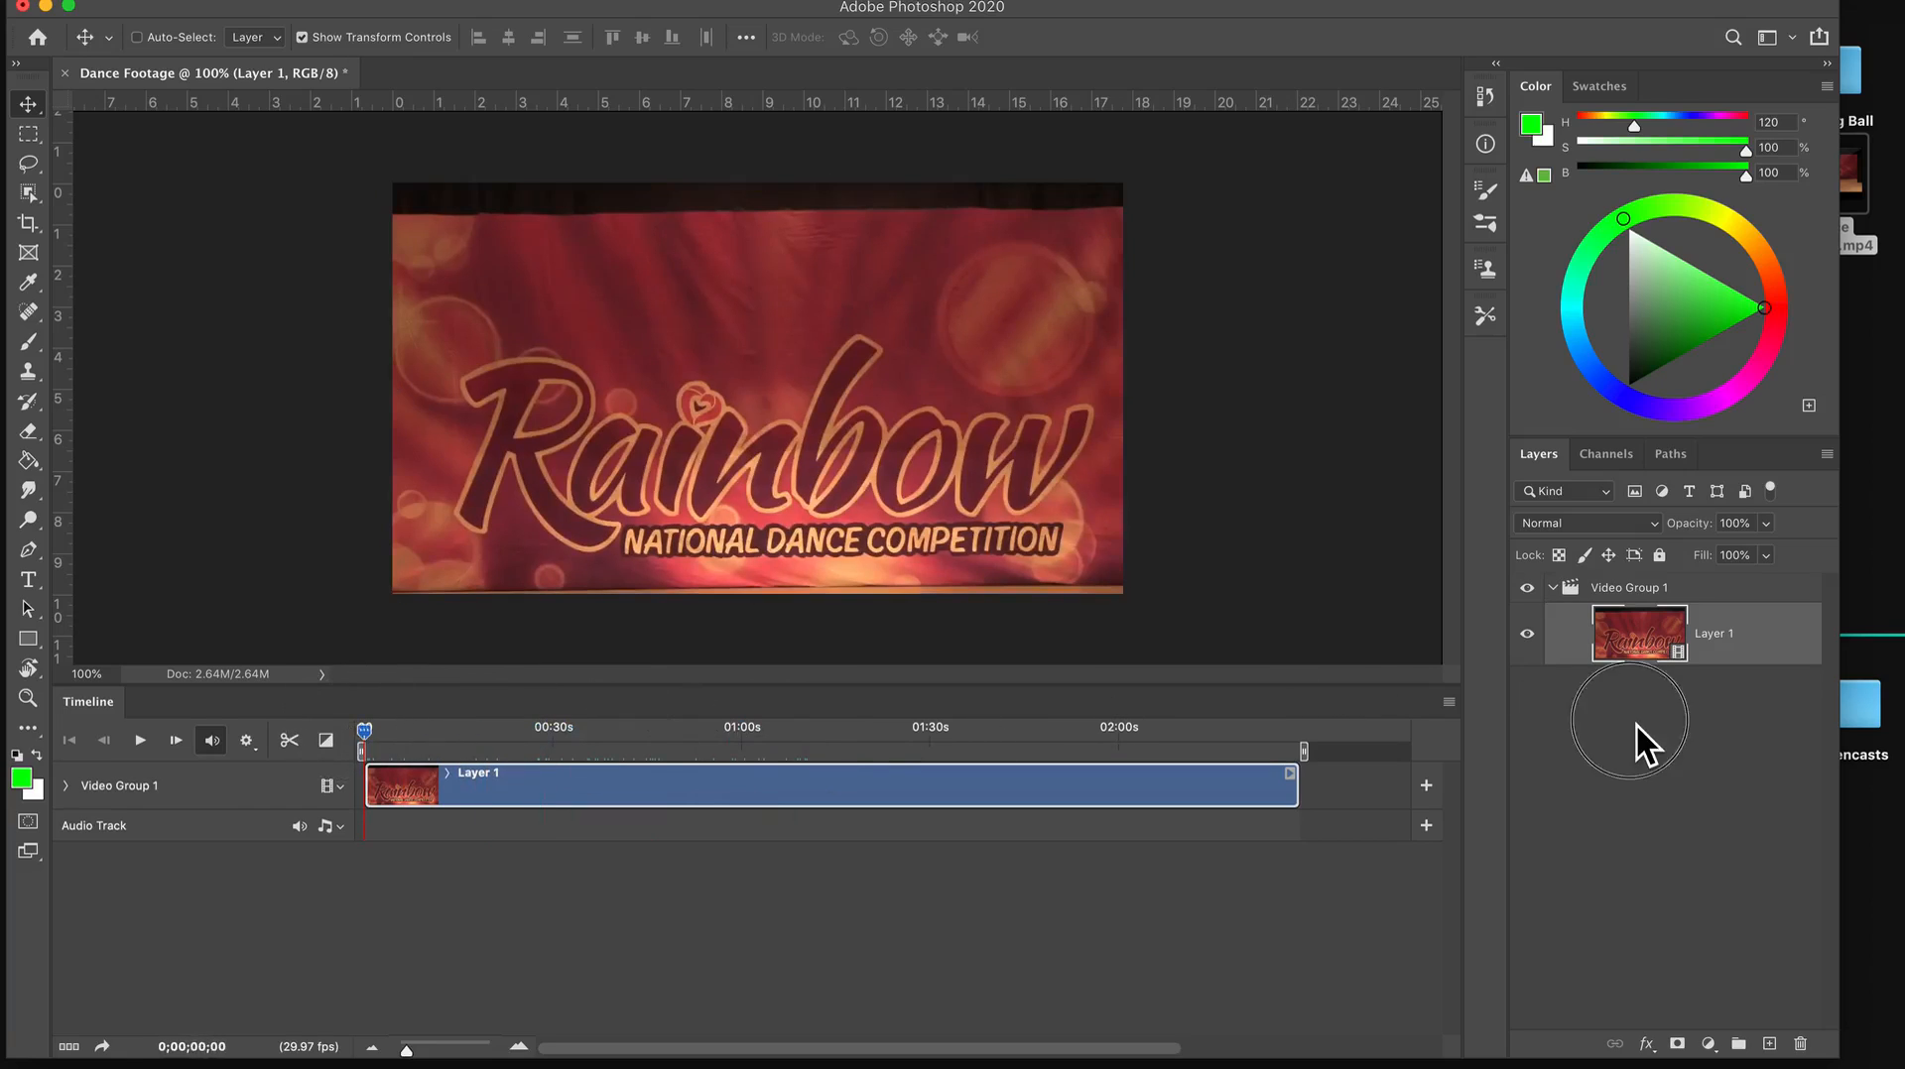
left_click(1648, 643)
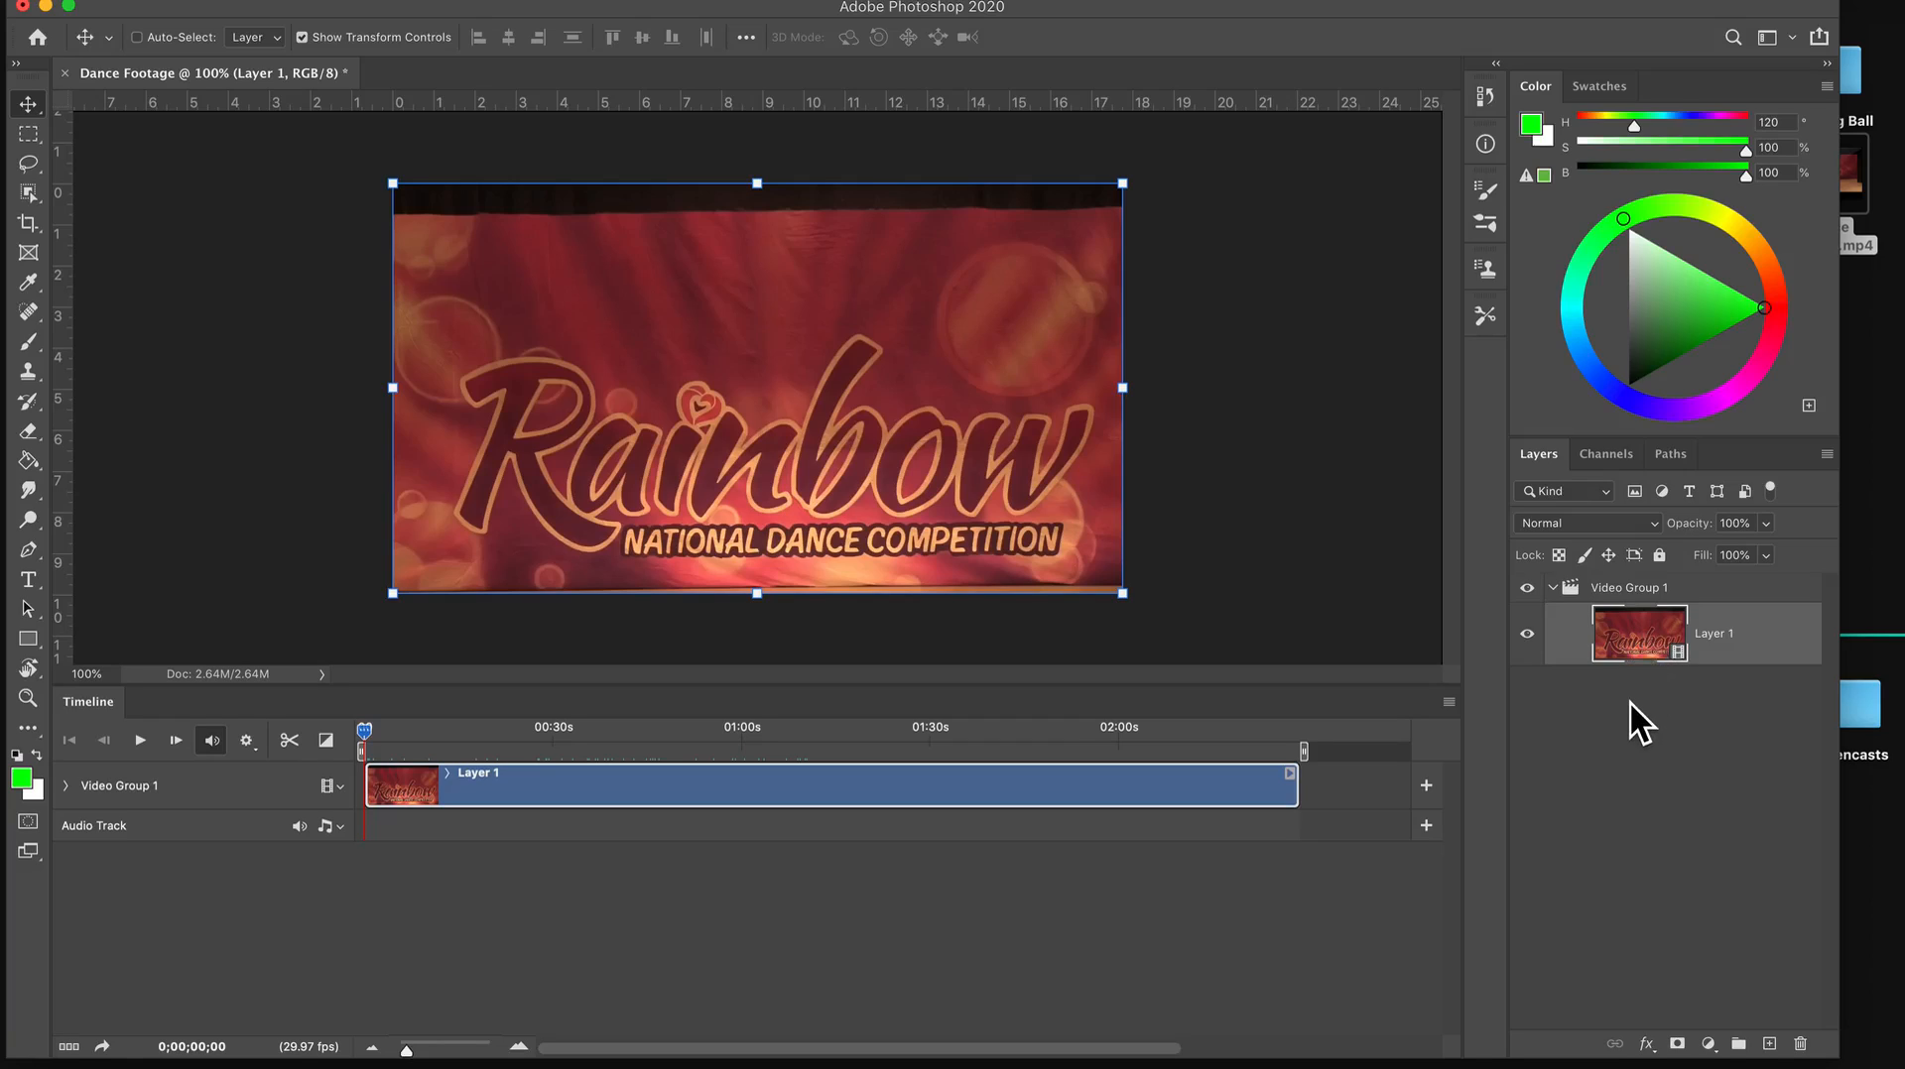
key("super")
key("super+j")
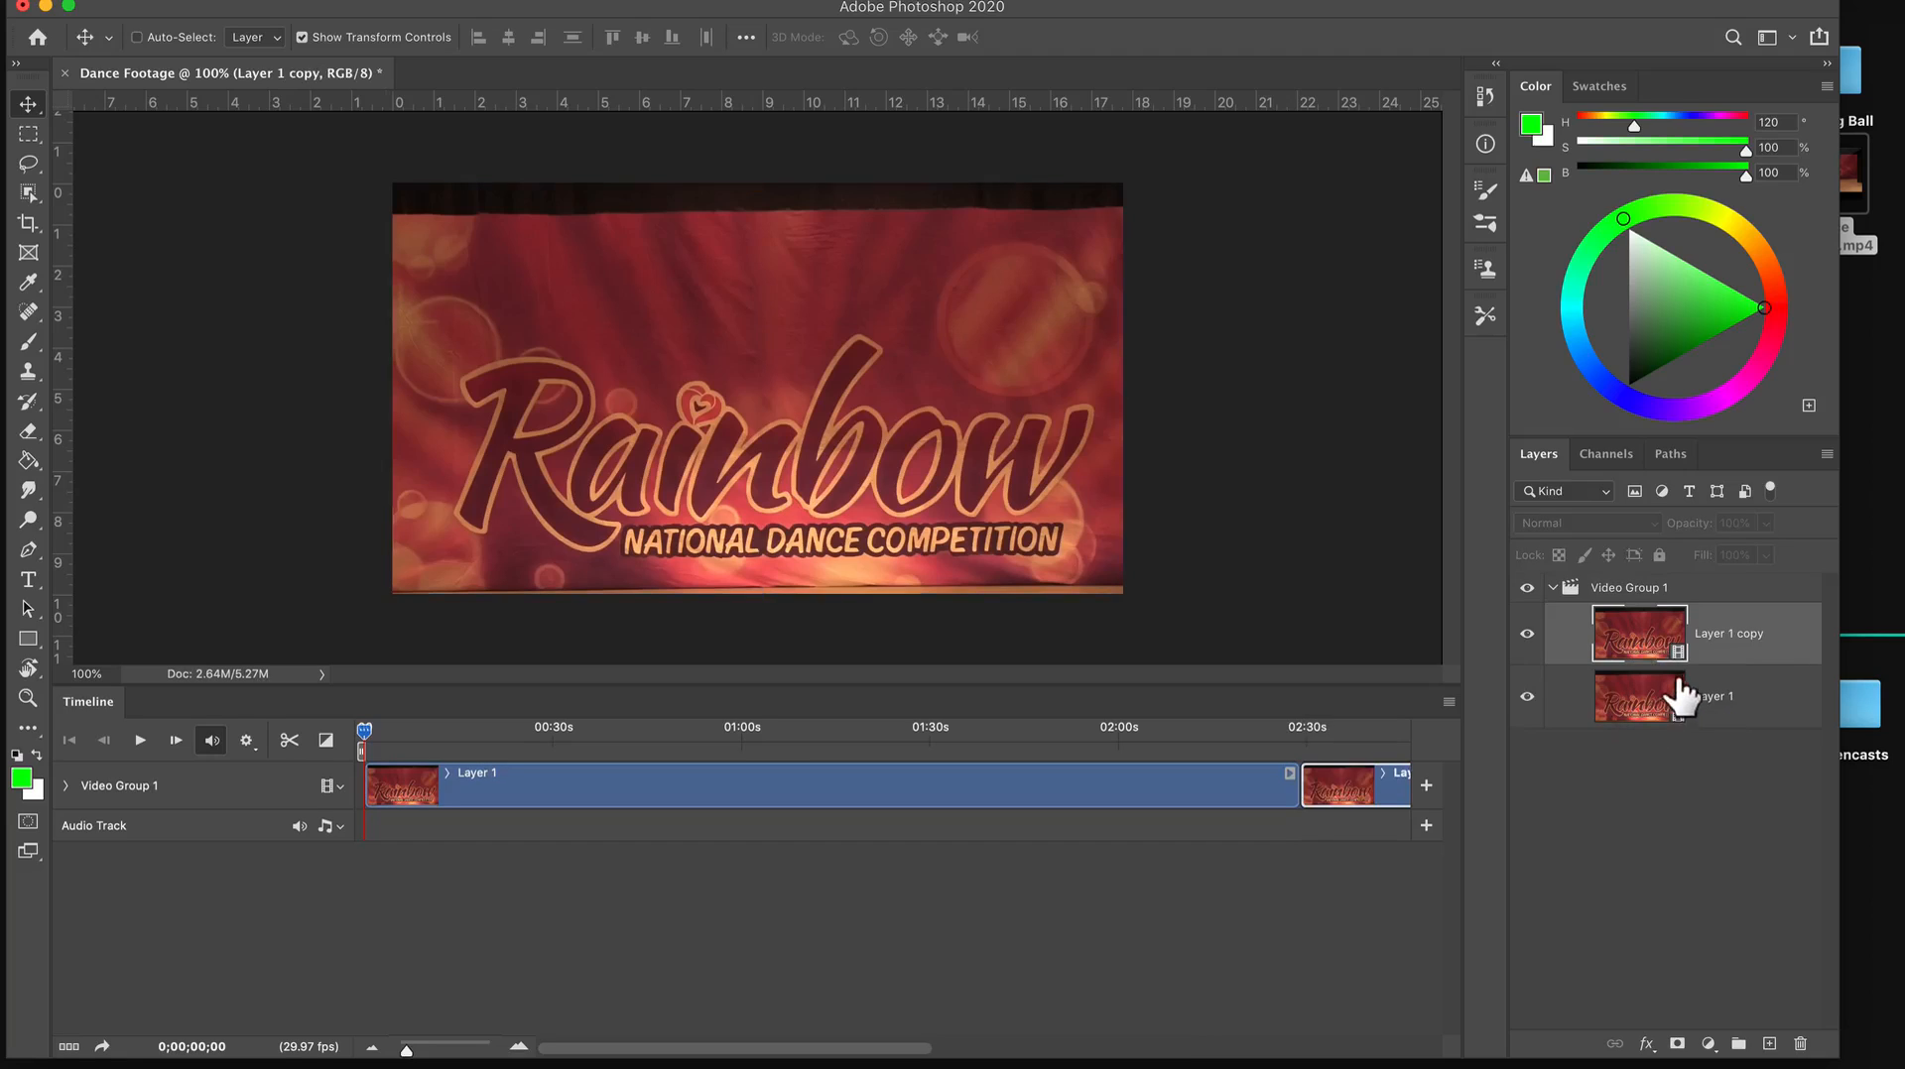
double_click(1732, 635)
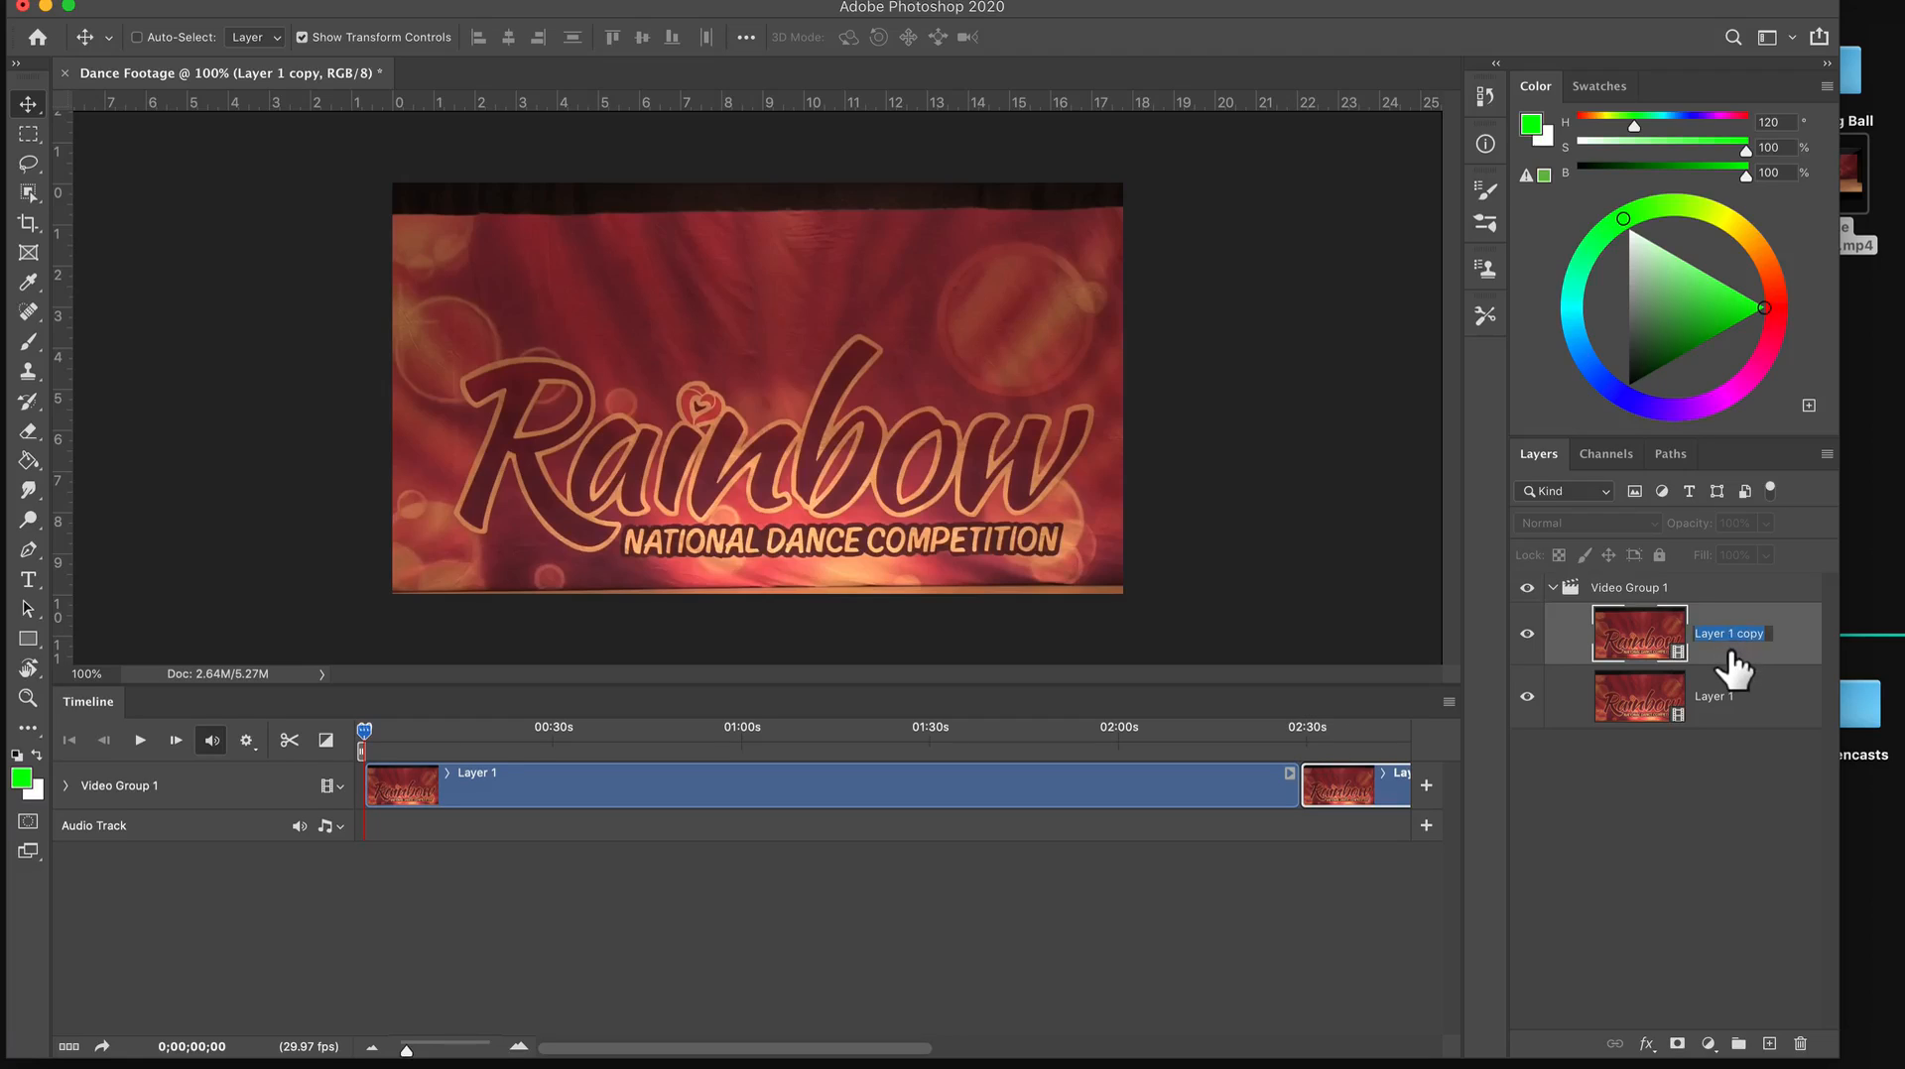
type("BLURRED")
key("Return")
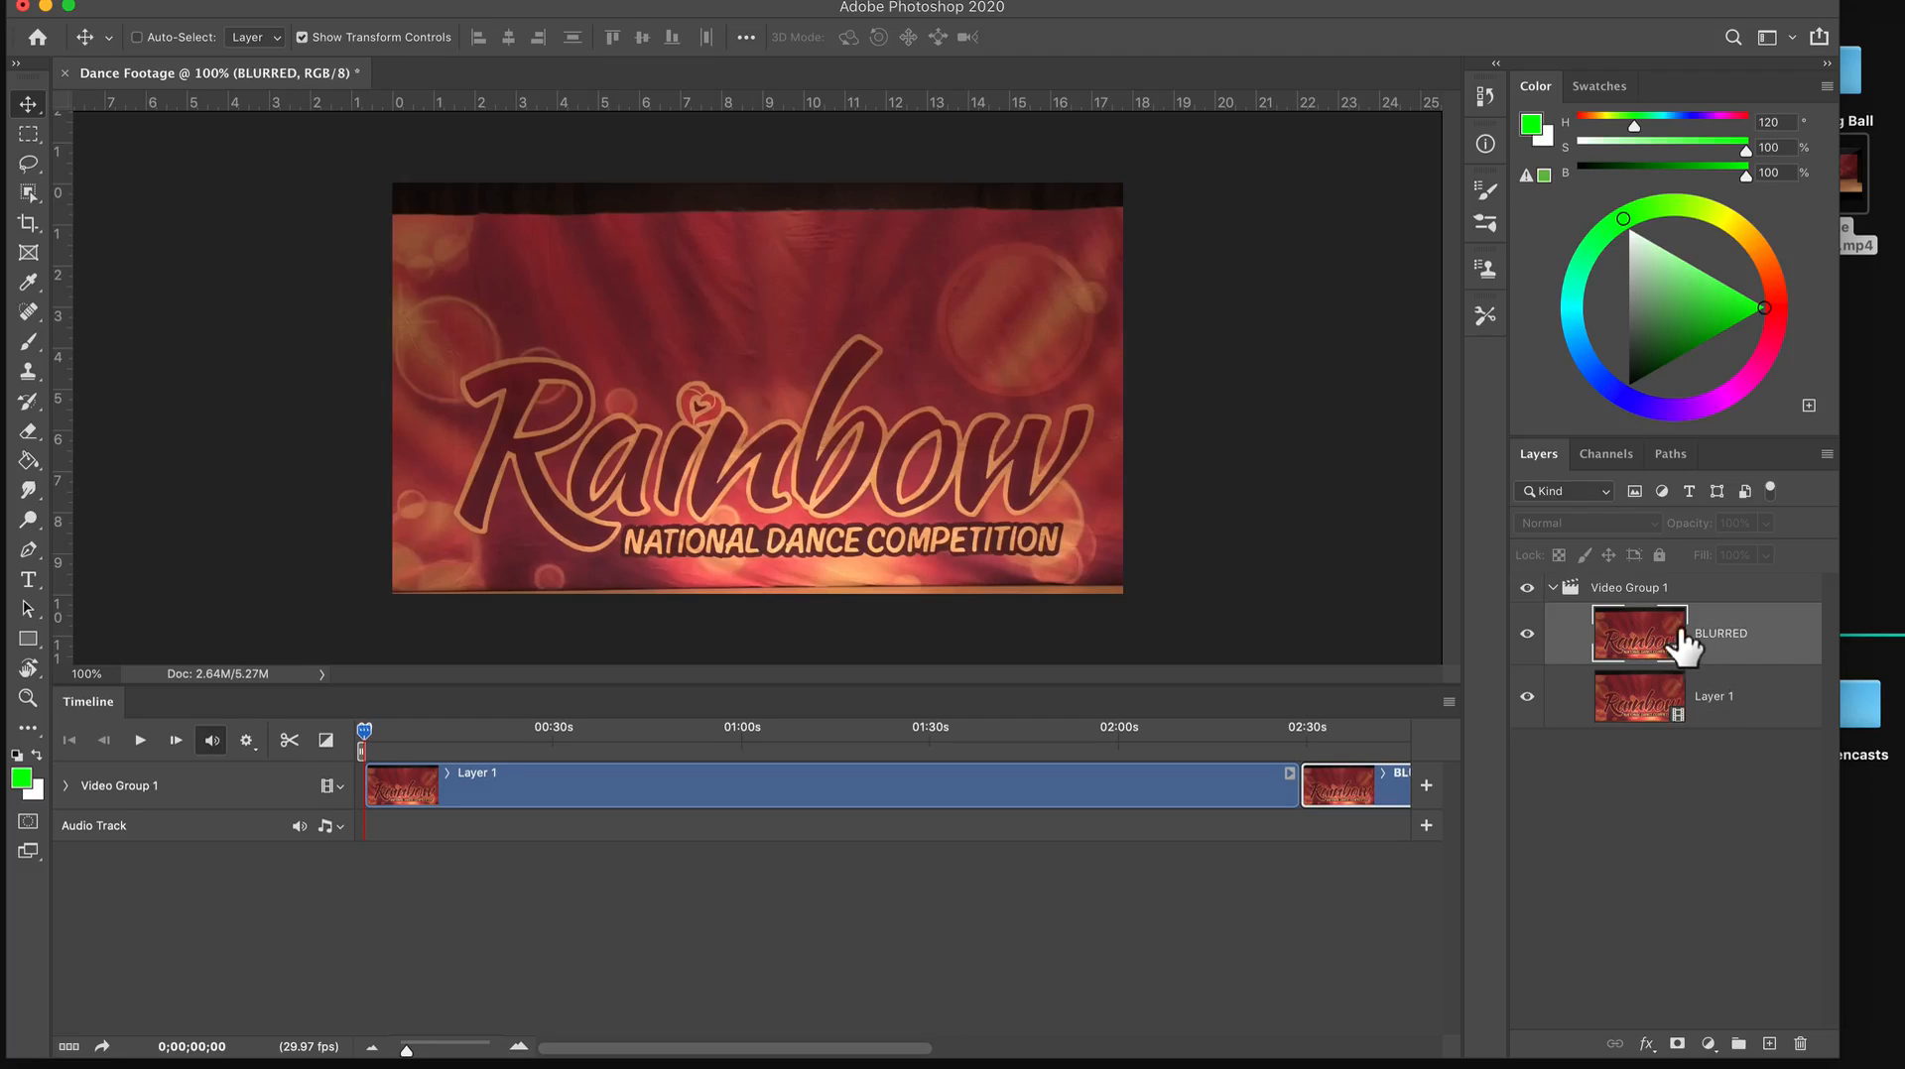
Move the BLURRED layer out of and above Video Group 1, and align its clip with the start of the timeline.
left_click_drag(1647, 643, 1637, 568)
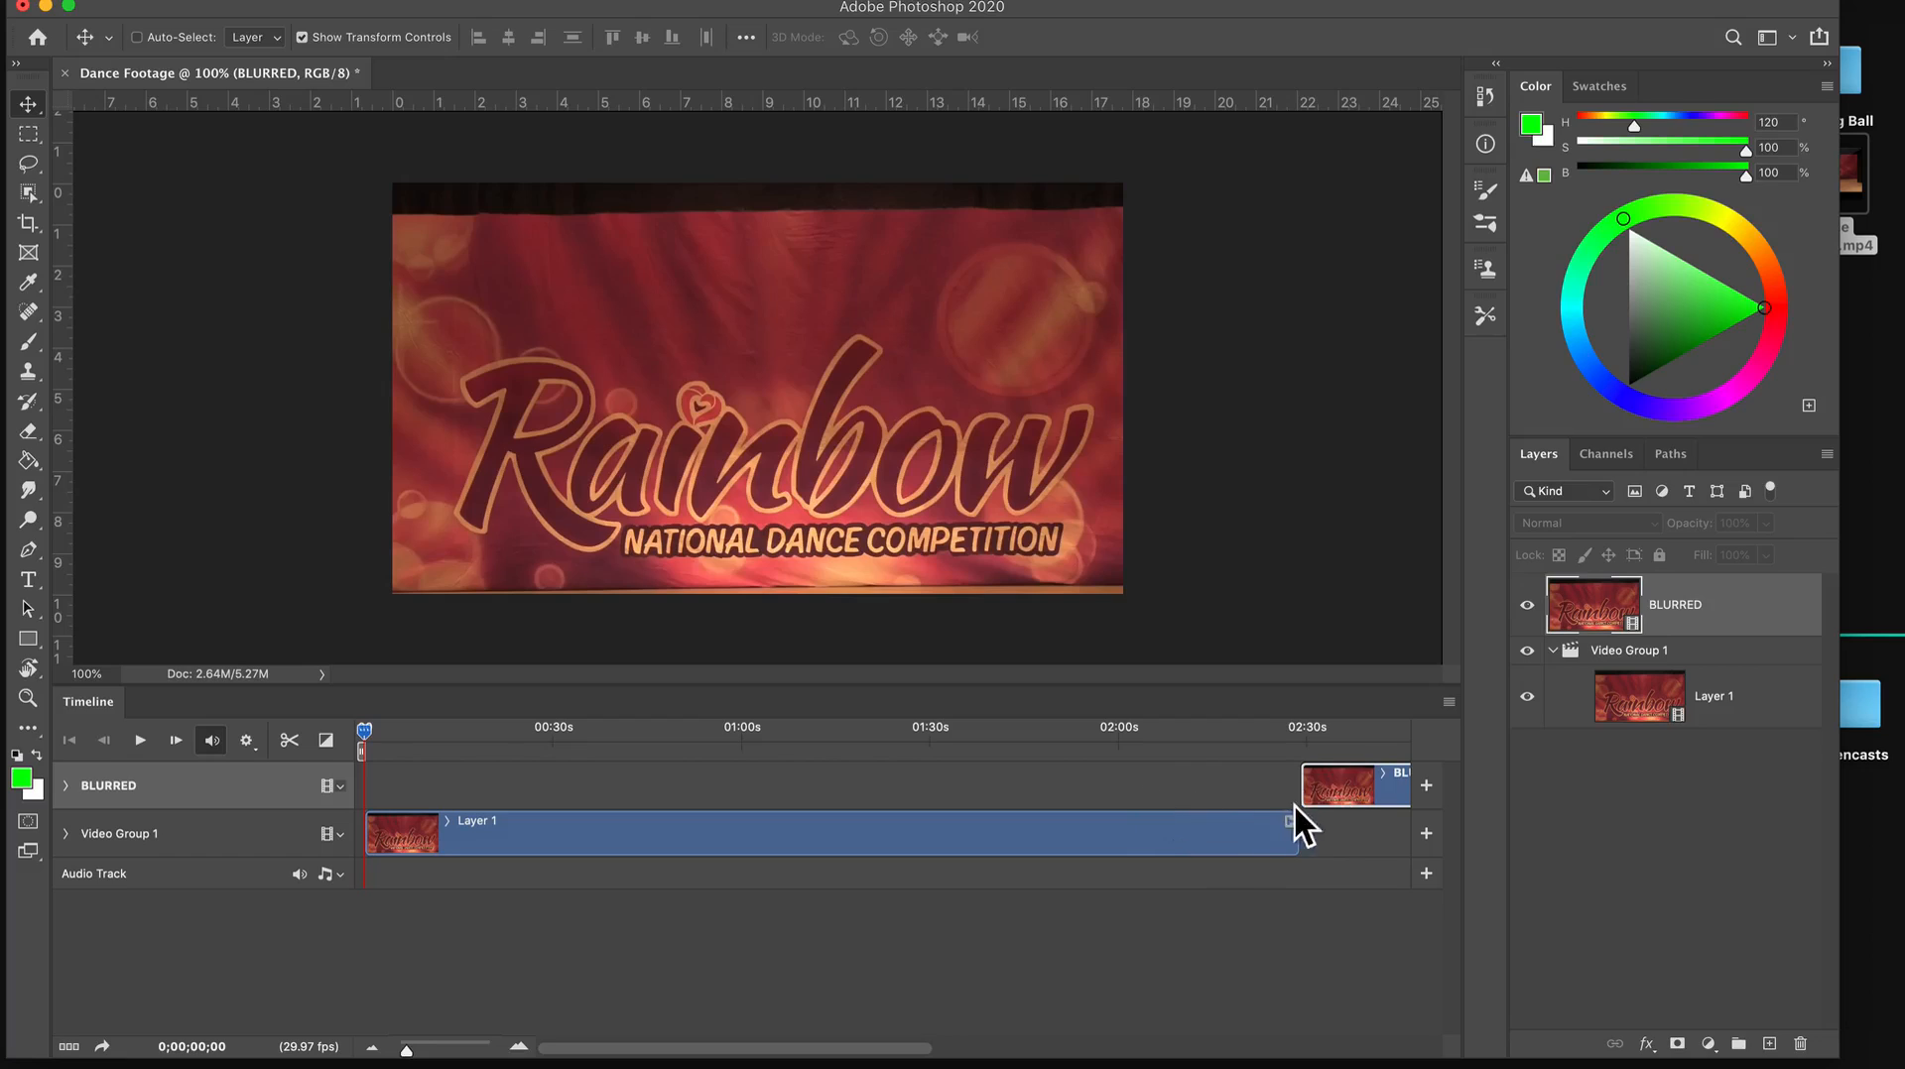
left_click_drag(1337, 794, 389, 789)
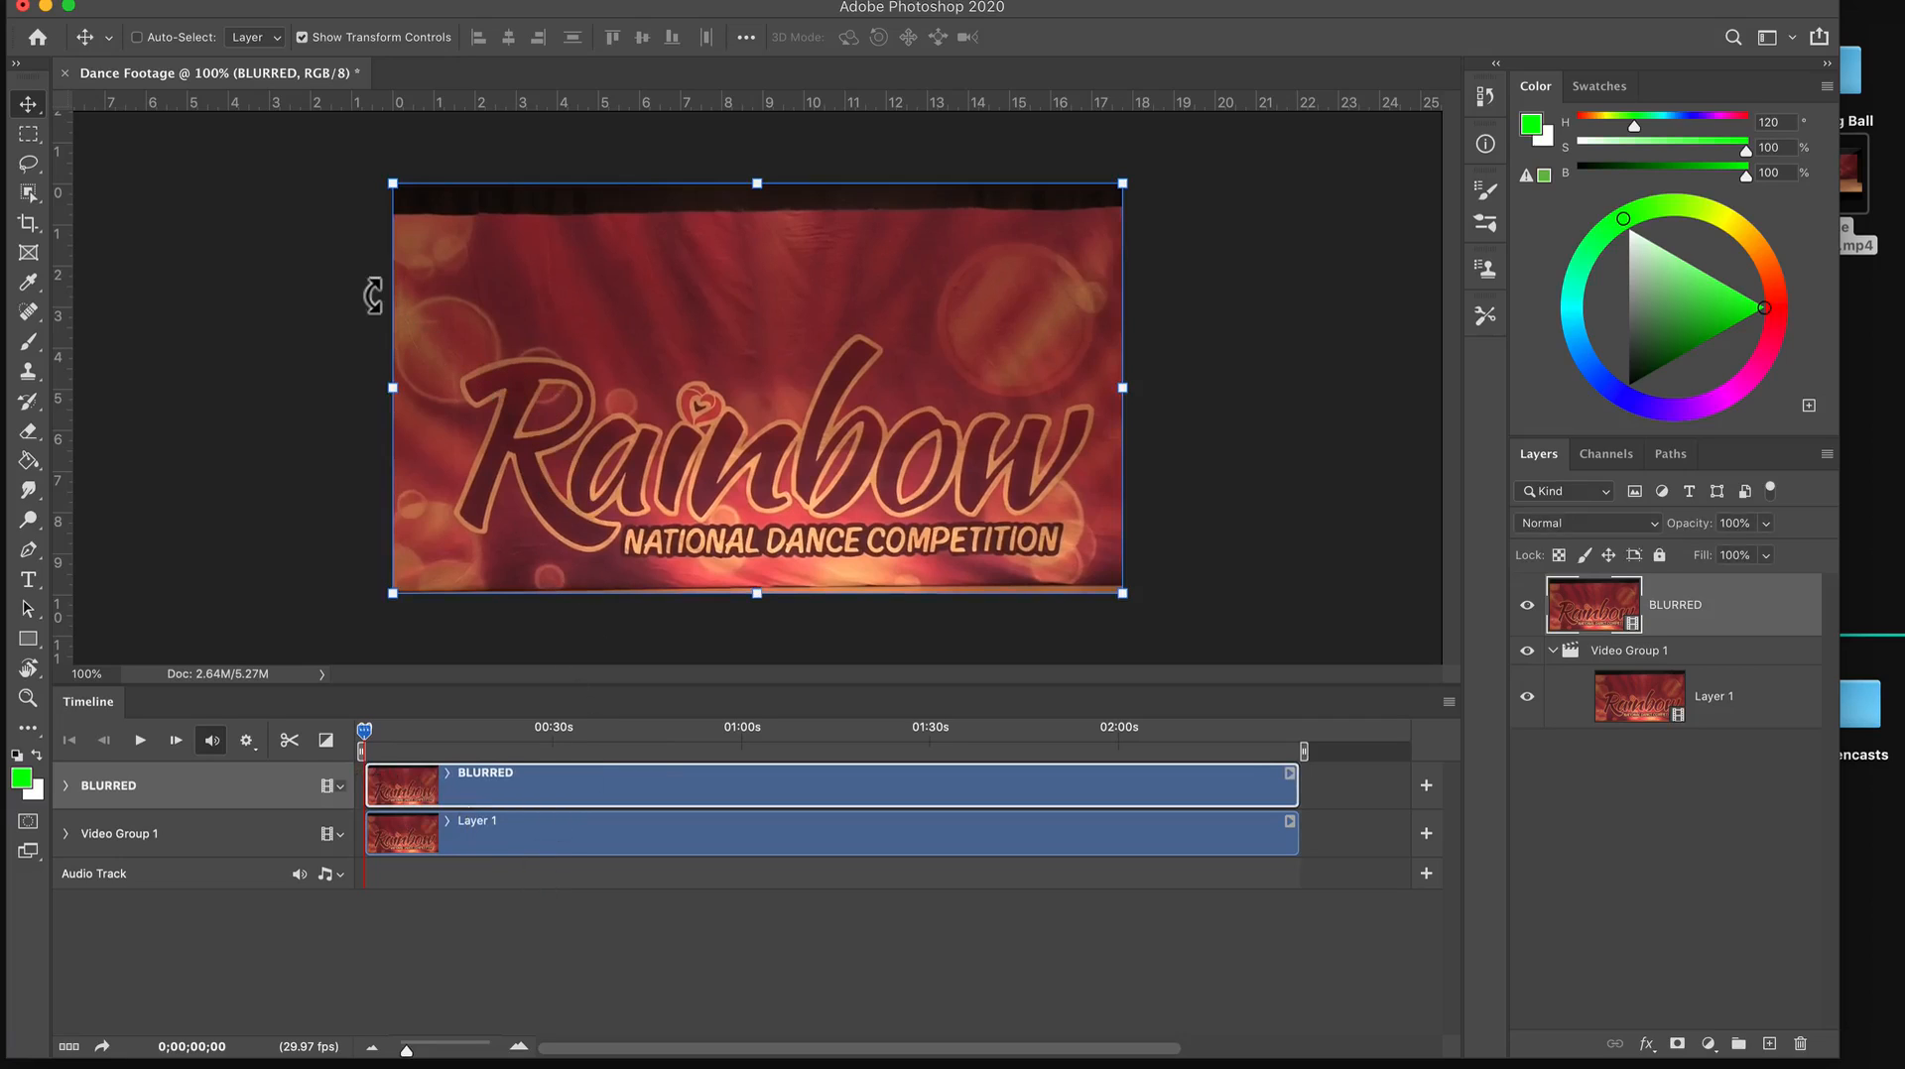
Save the document on the Desktop in Photoshop format as Dance Blur Project.psd.
left_click(190, 5)
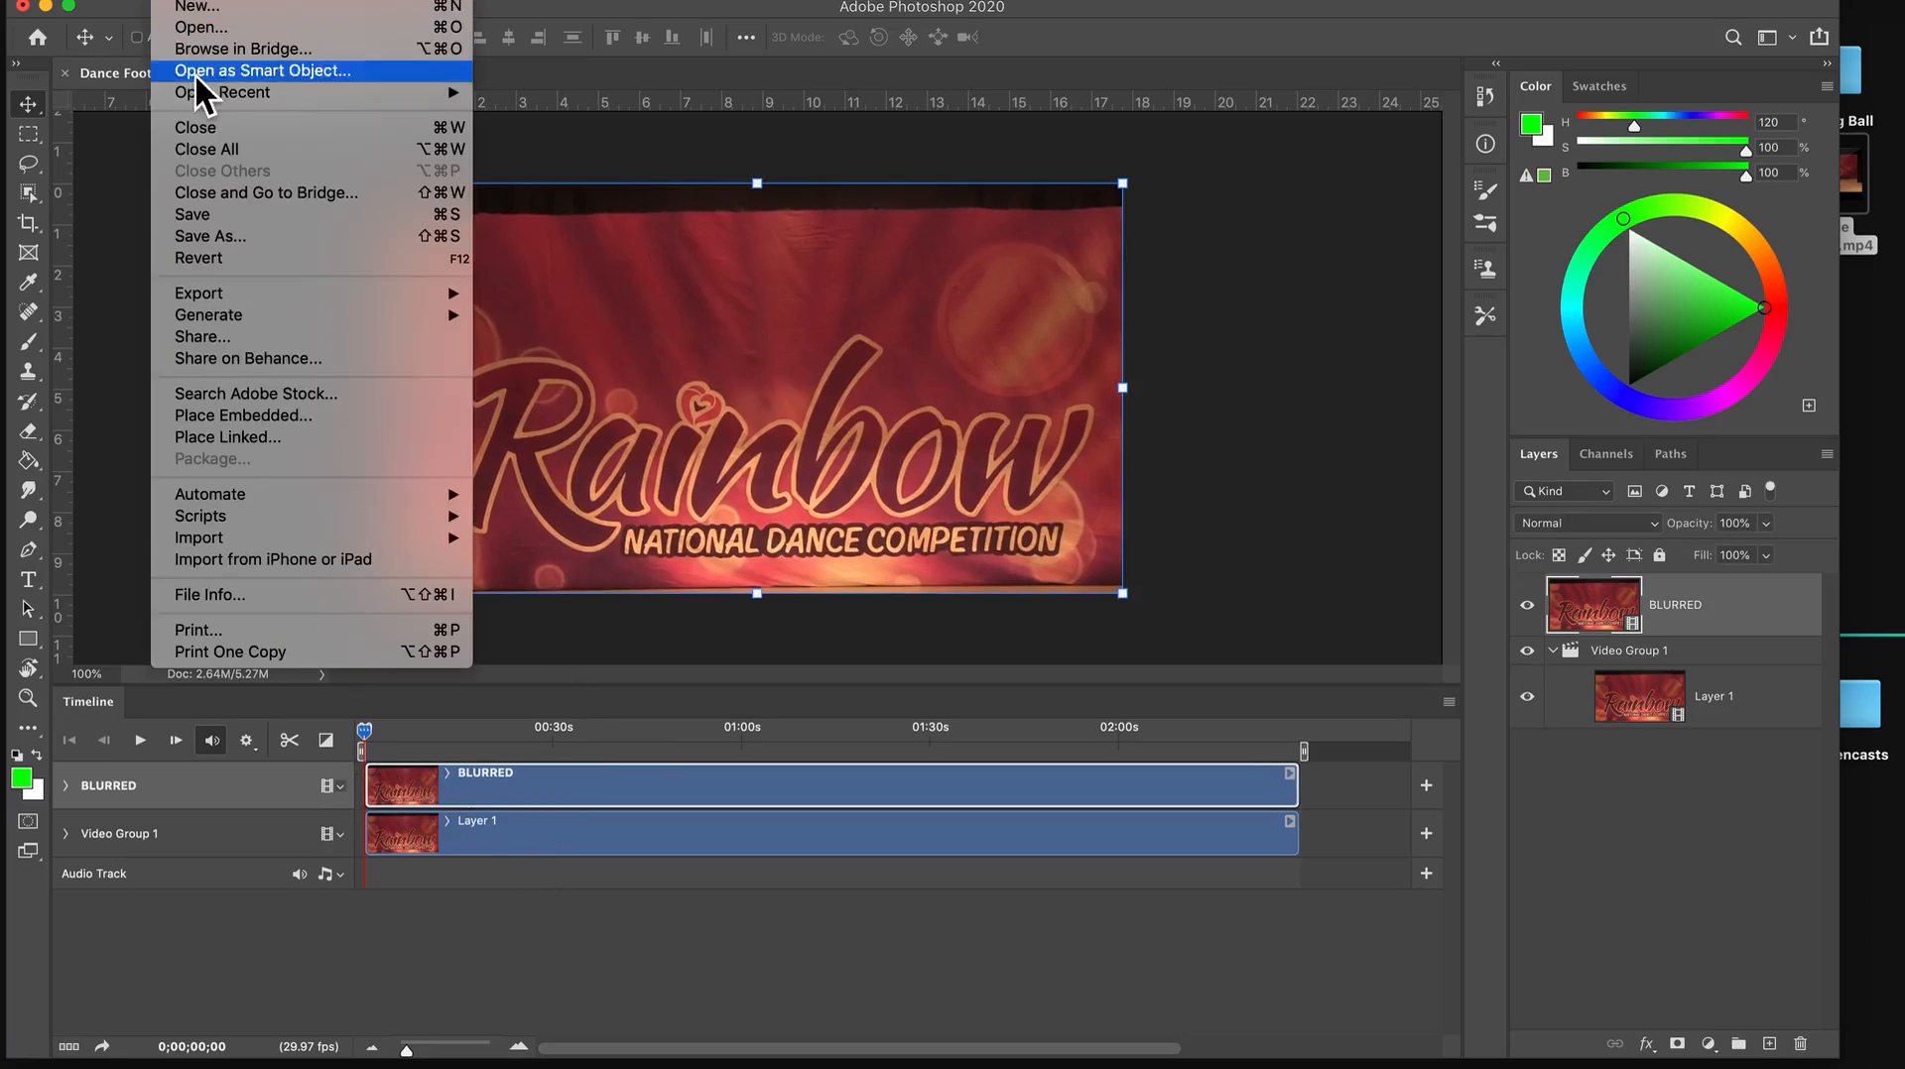
left_click(223, 235)
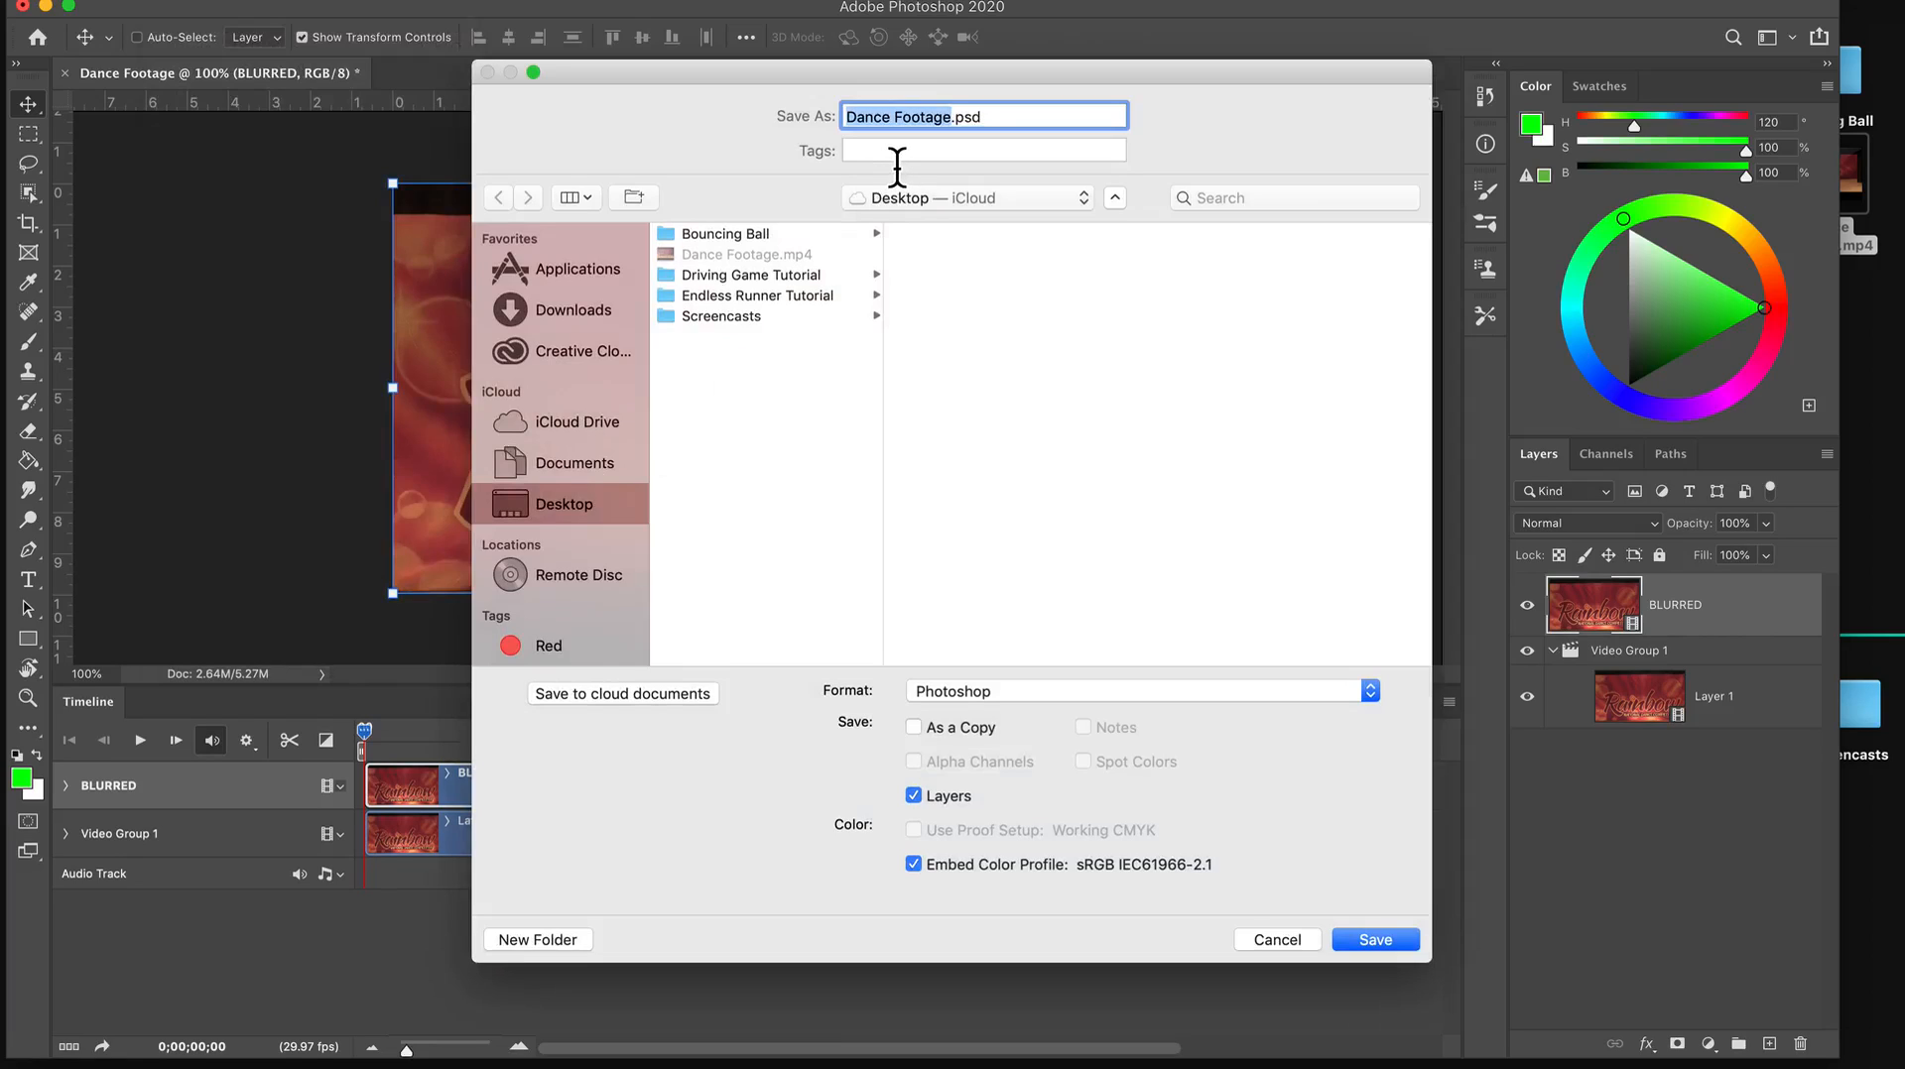
type("Dance")
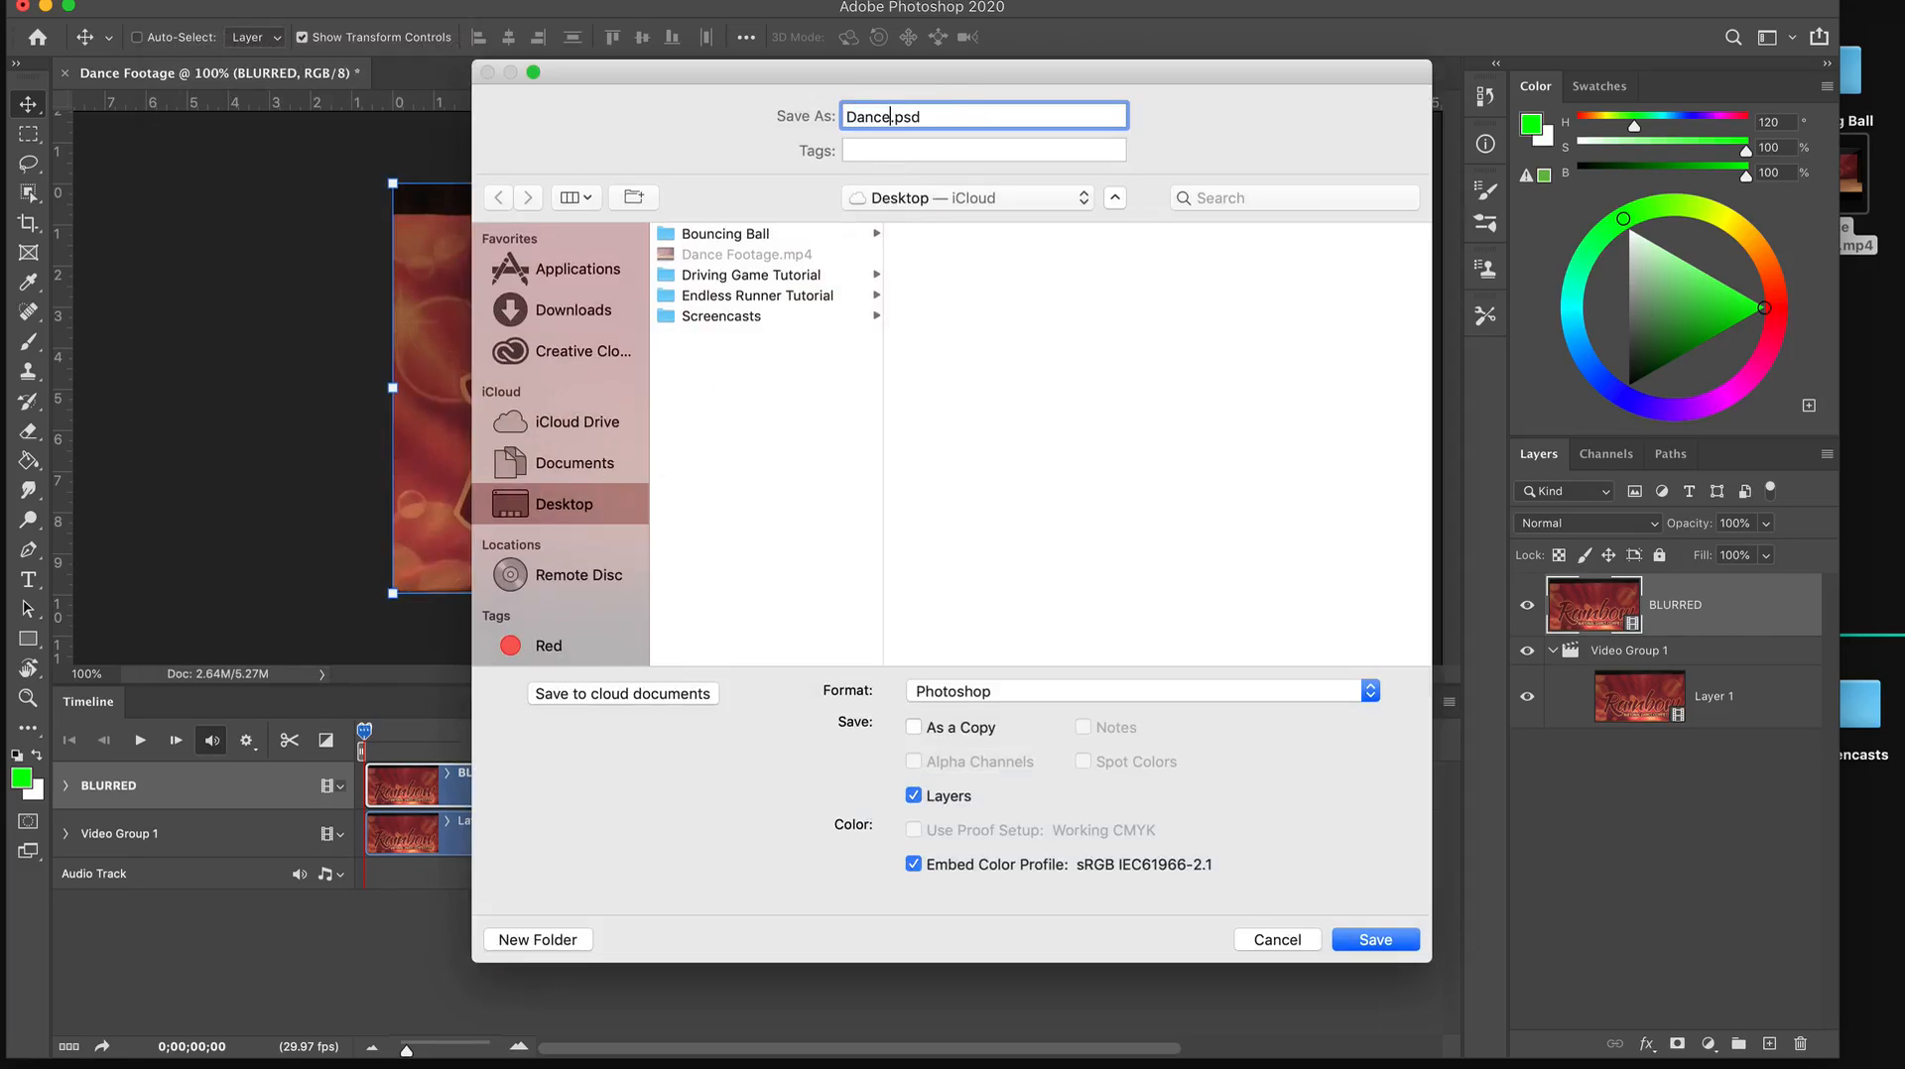
type(" Blur R")
type("roject")
left_click(1369, 939)
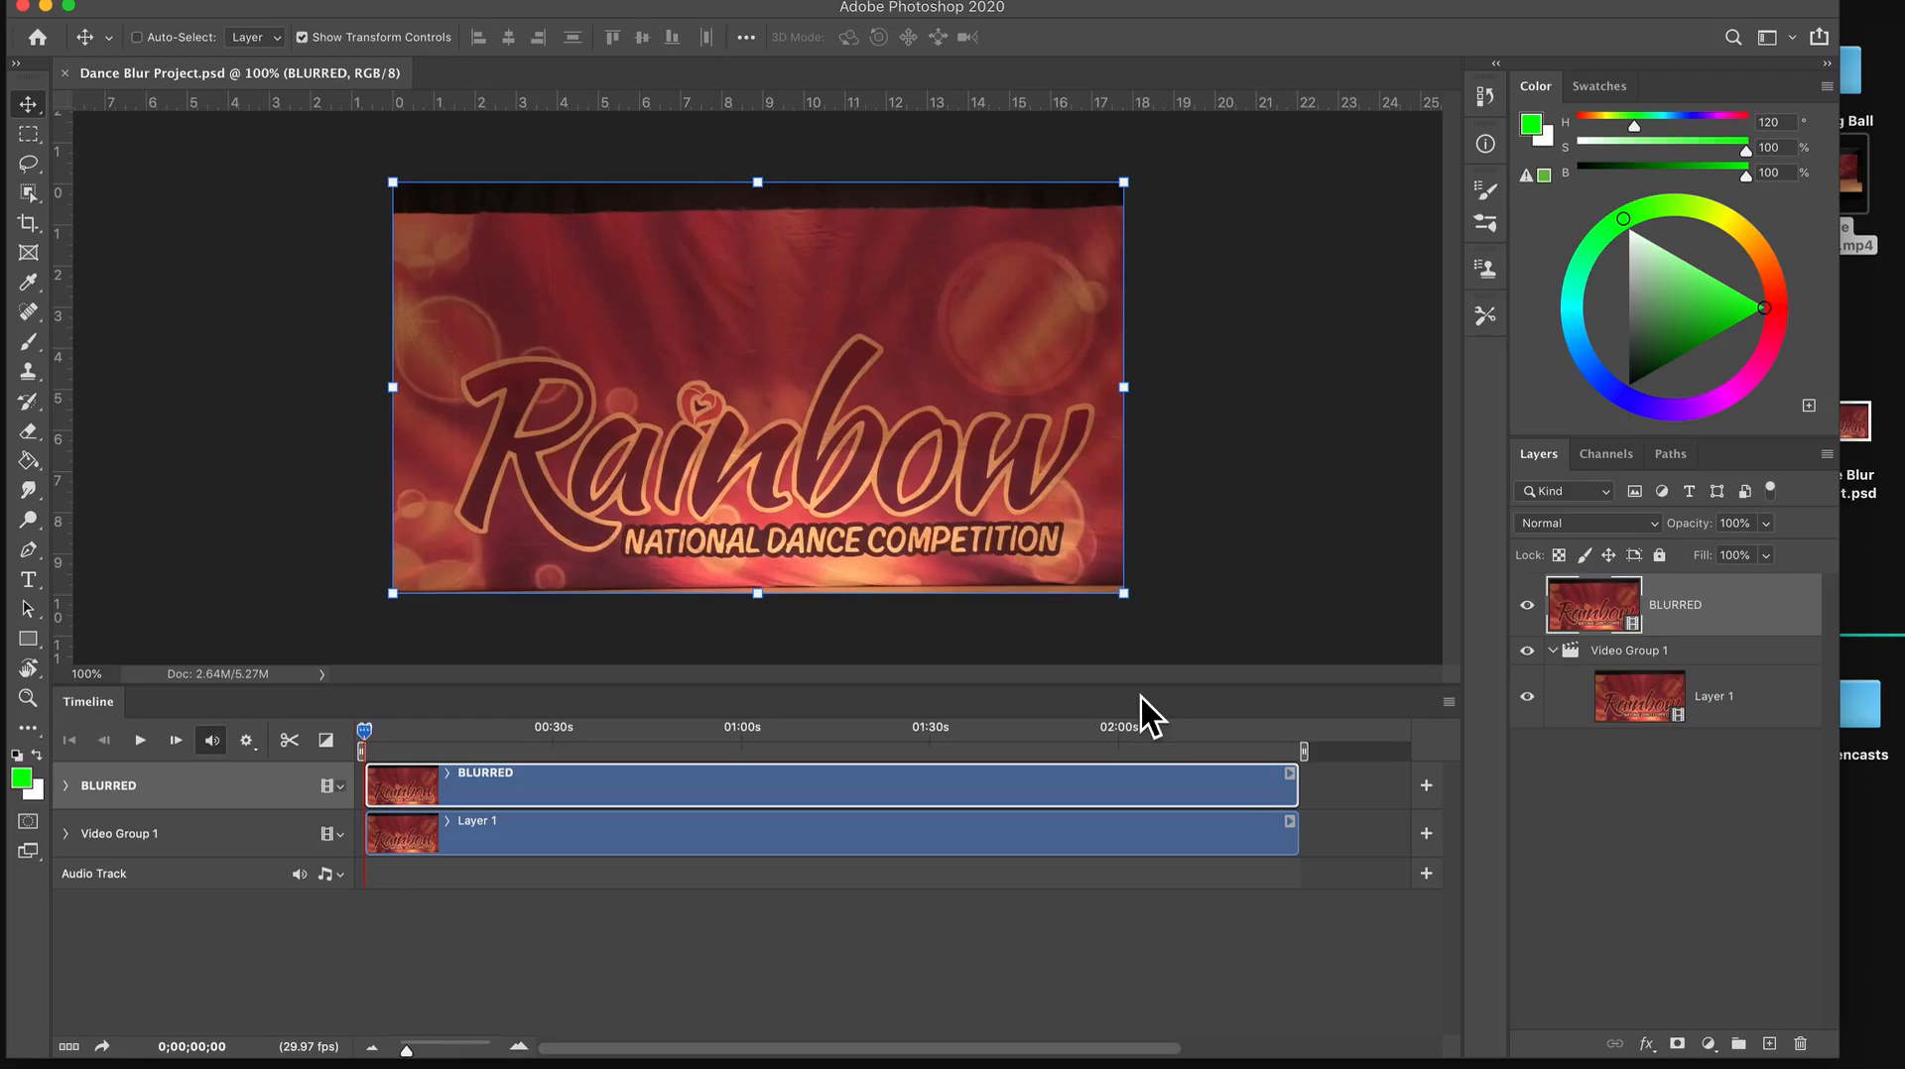
Convert the BLURRED layer for Smart Filters, accepting its conversion into a smart object.
key("super")
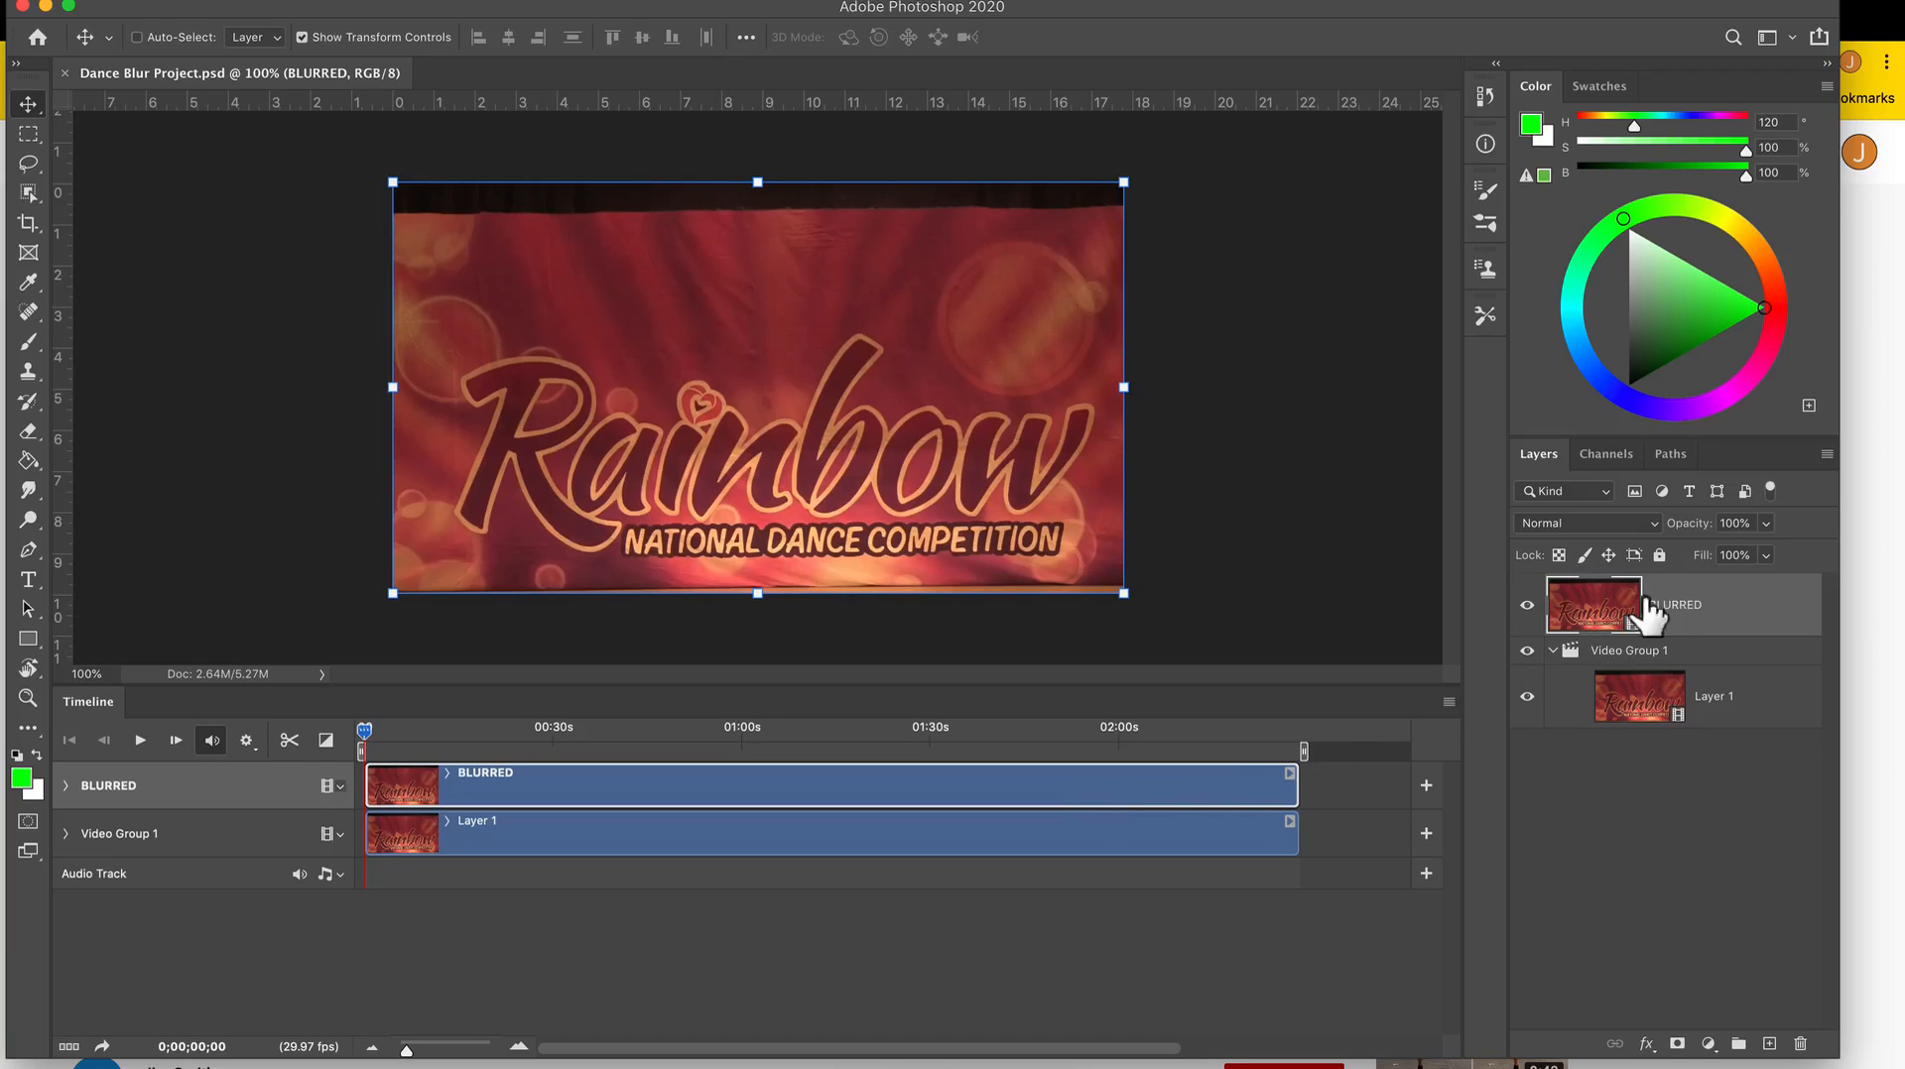
left_click(529, 2)
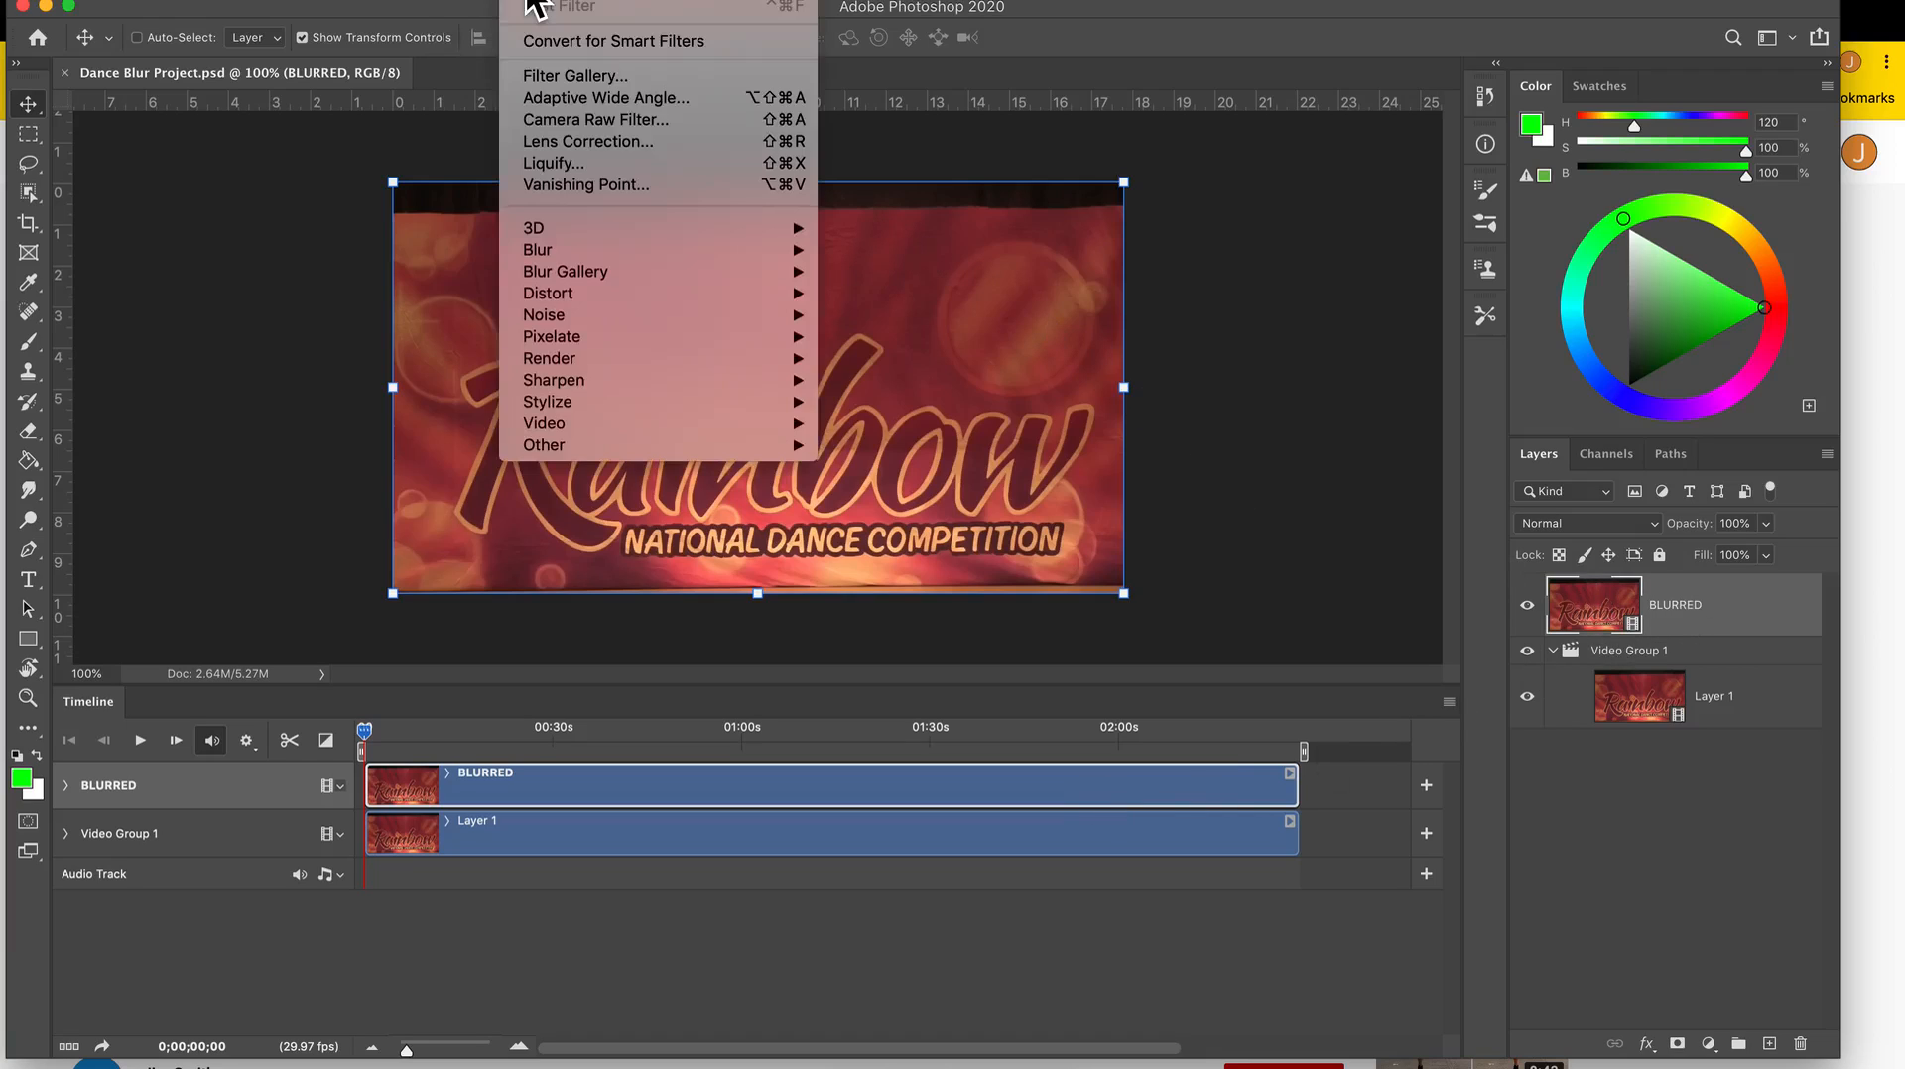
left_click(559, 47)
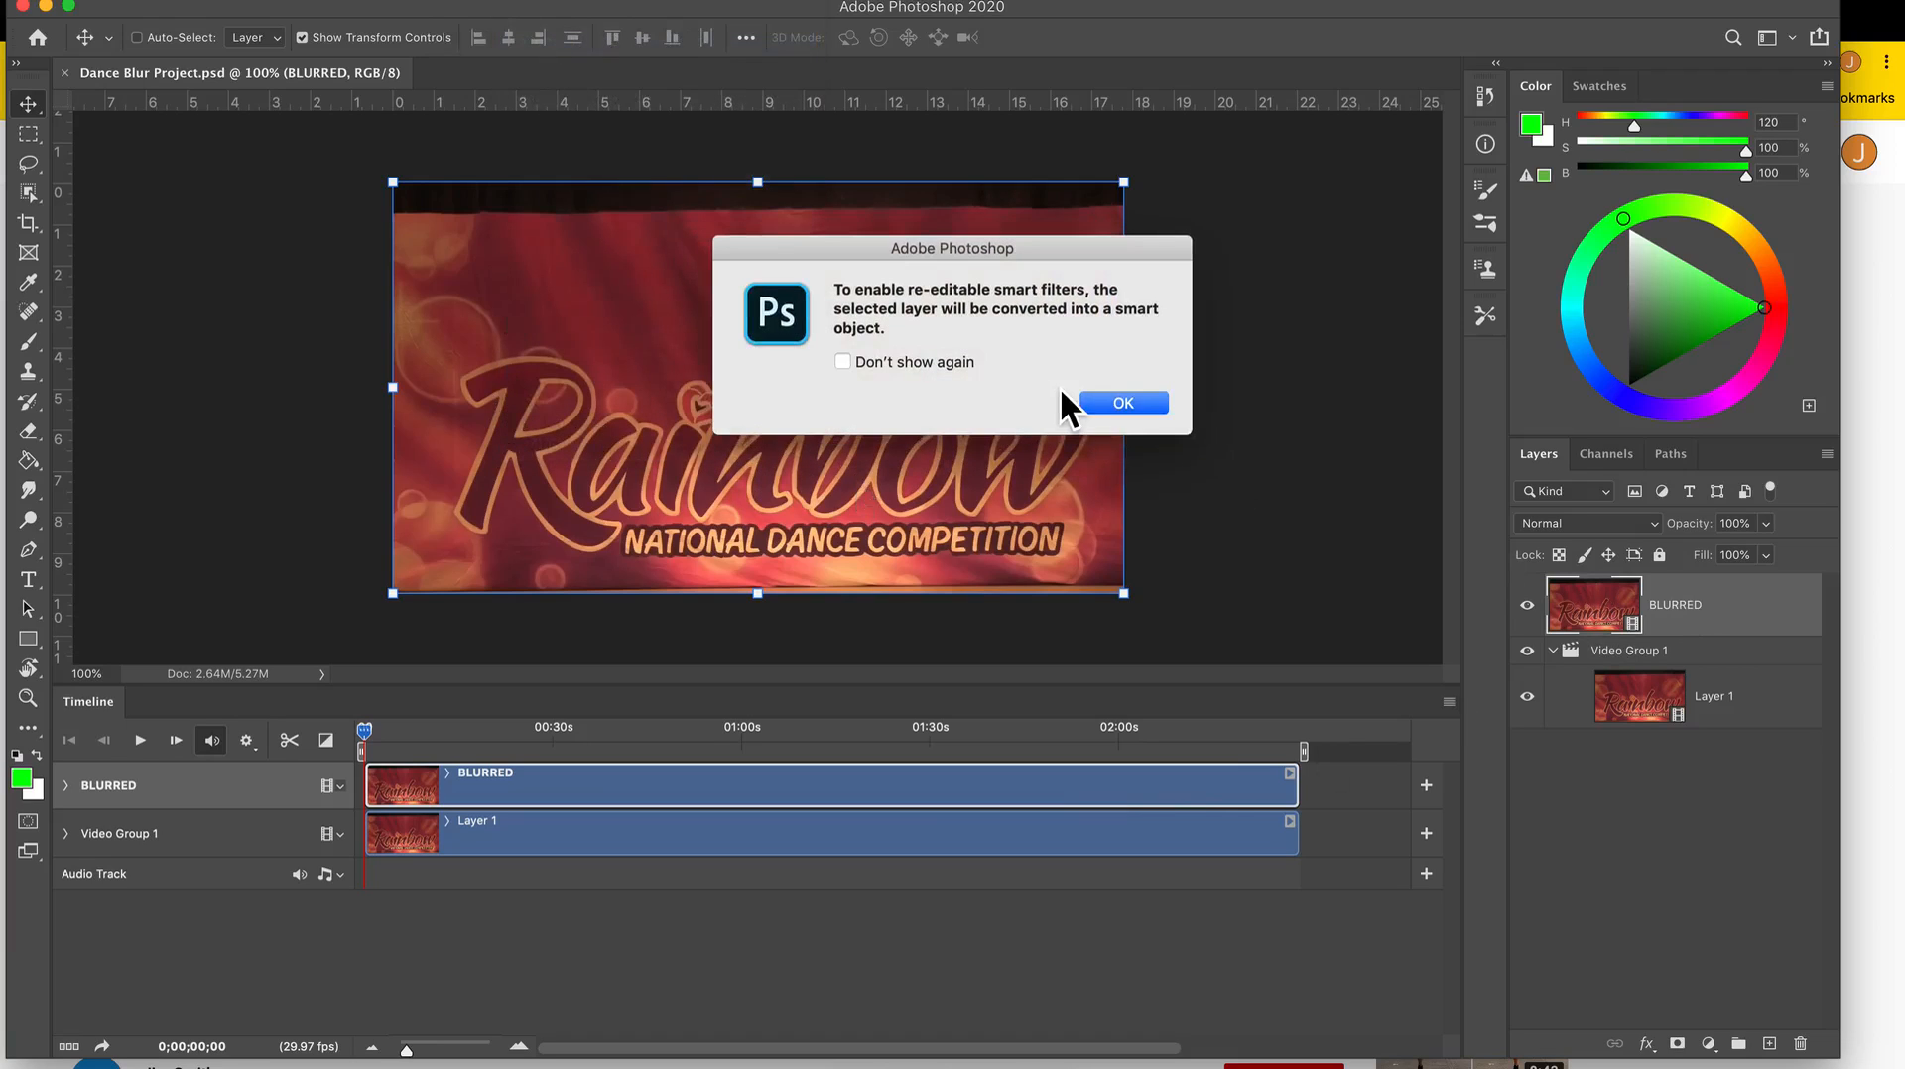
left_click(1115, 401)
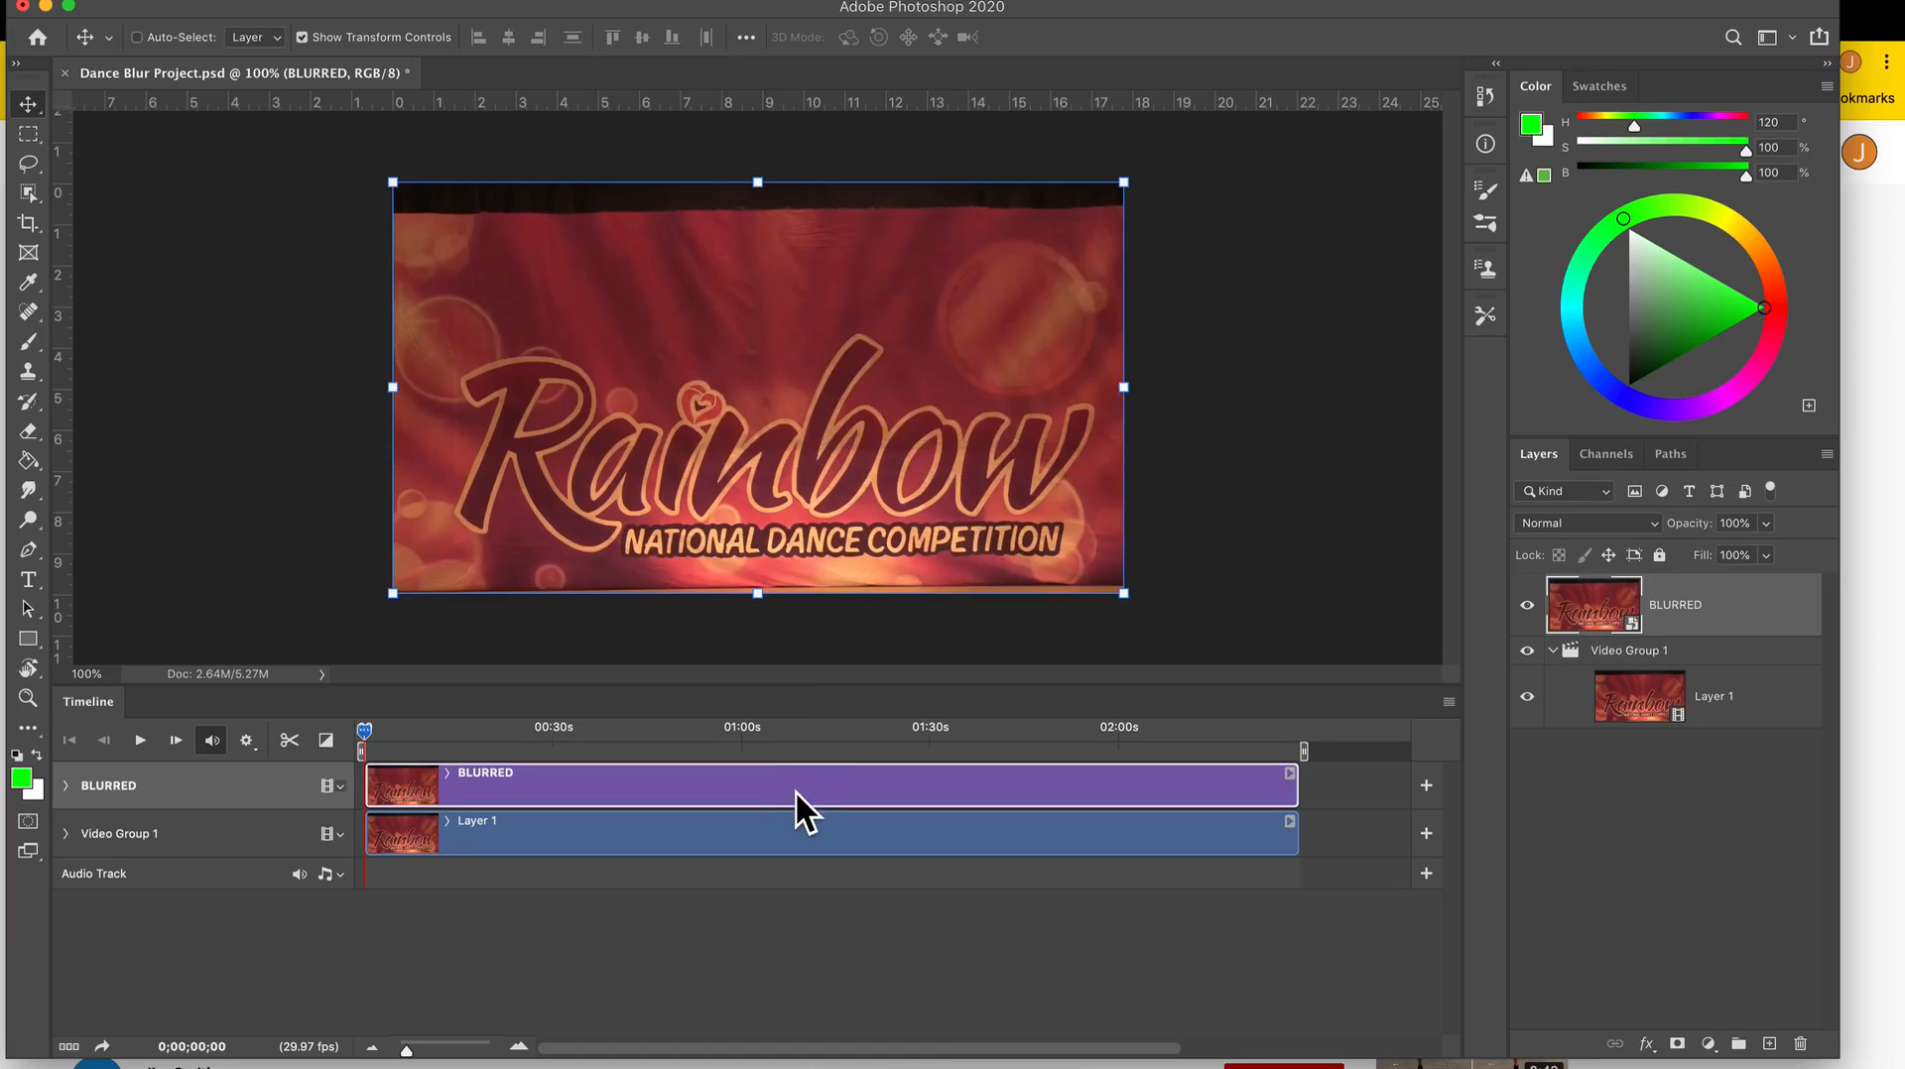
Go to 0;00;53;16 in the timeline and start a Mosaic filter on the BLURRED layer, with its preview centred on the dancer.
key("super")
left_click_drag(368, 731, 700, 734)
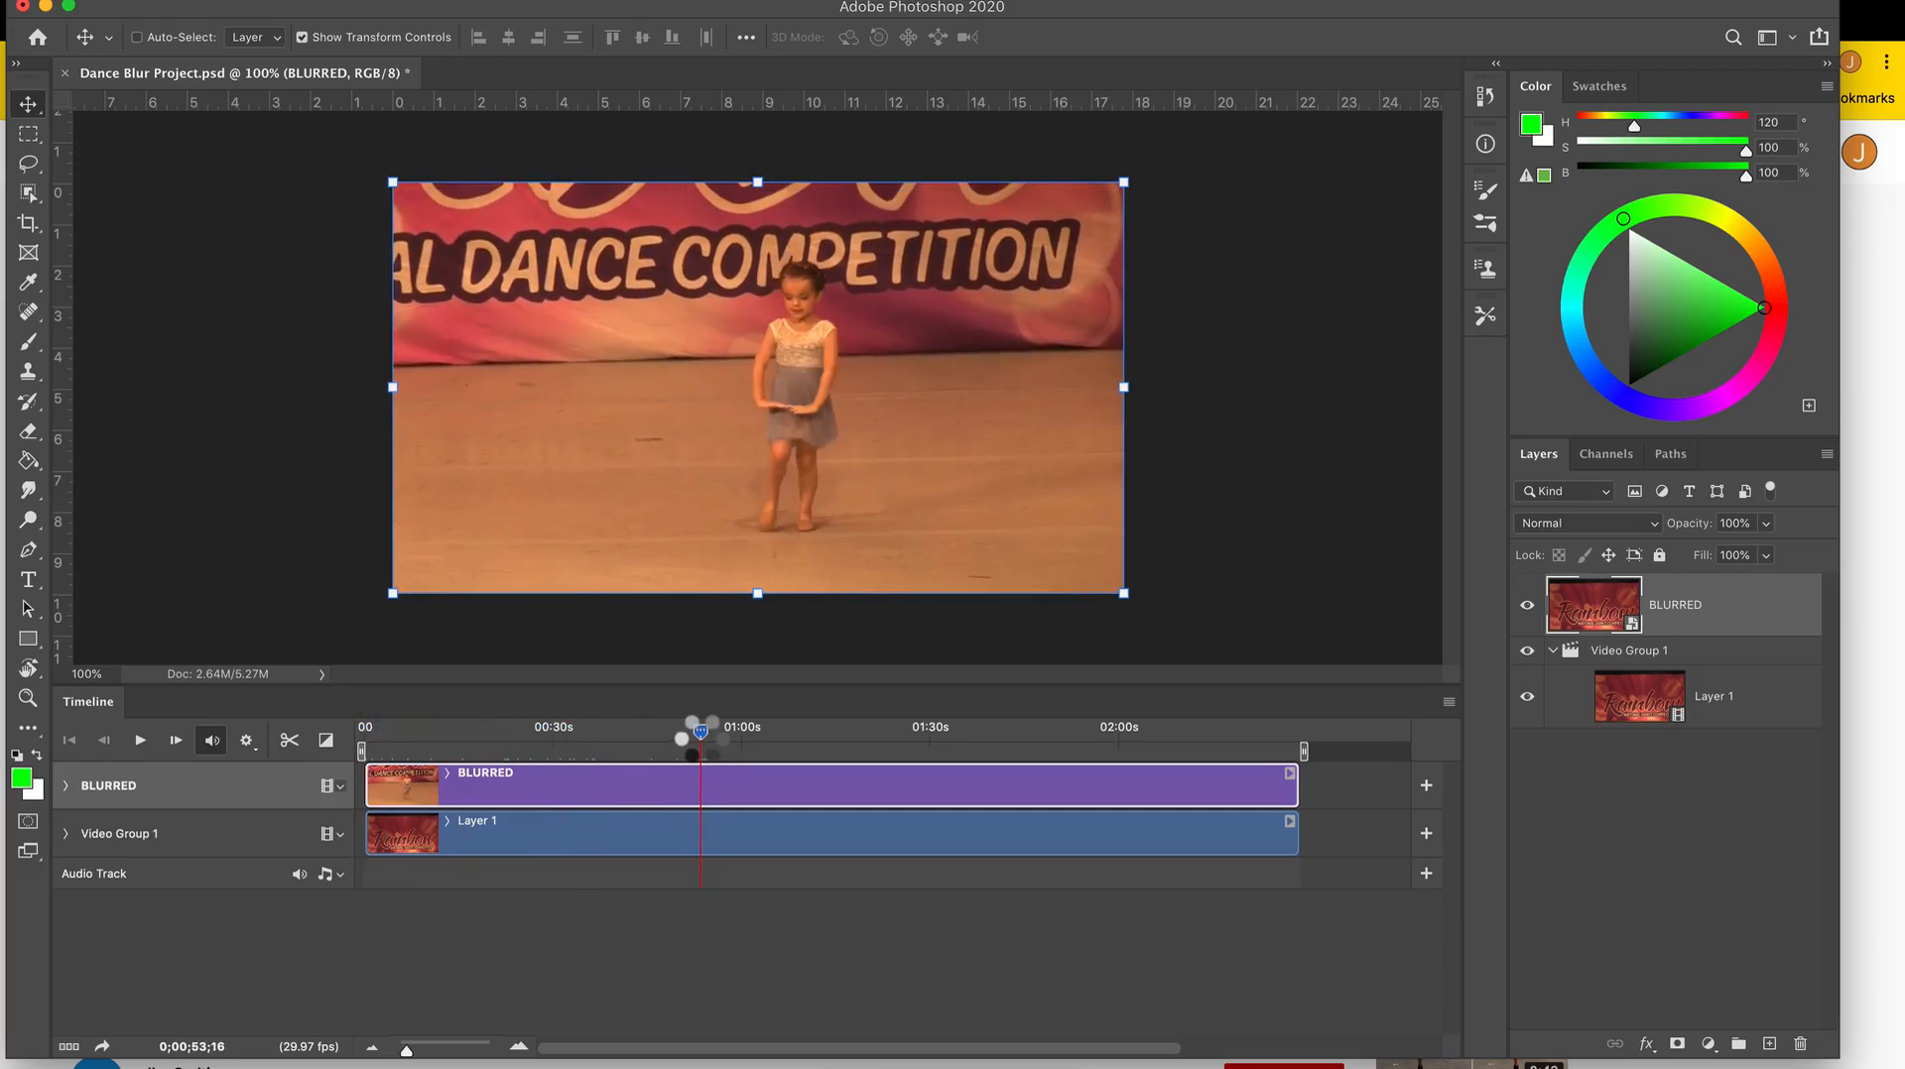
left_click(538, 4)
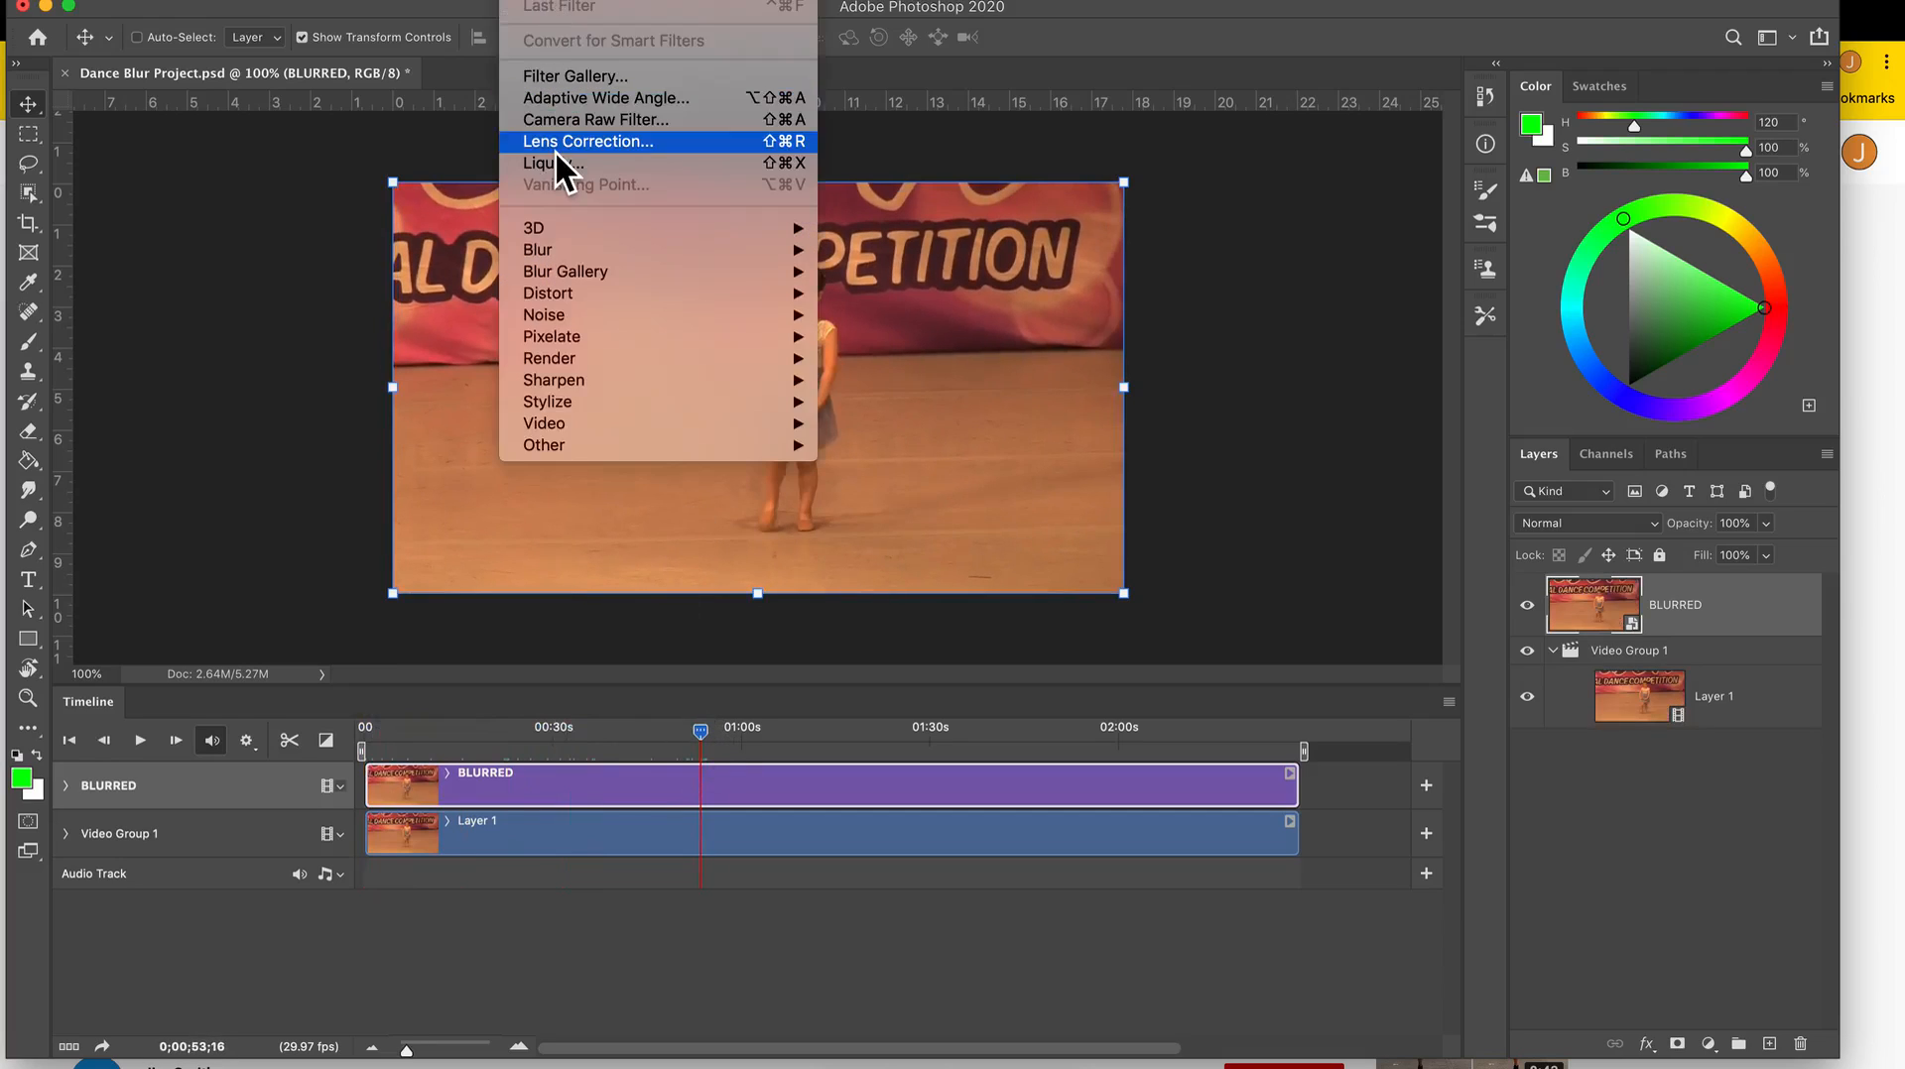
mouse_move(582, 336)
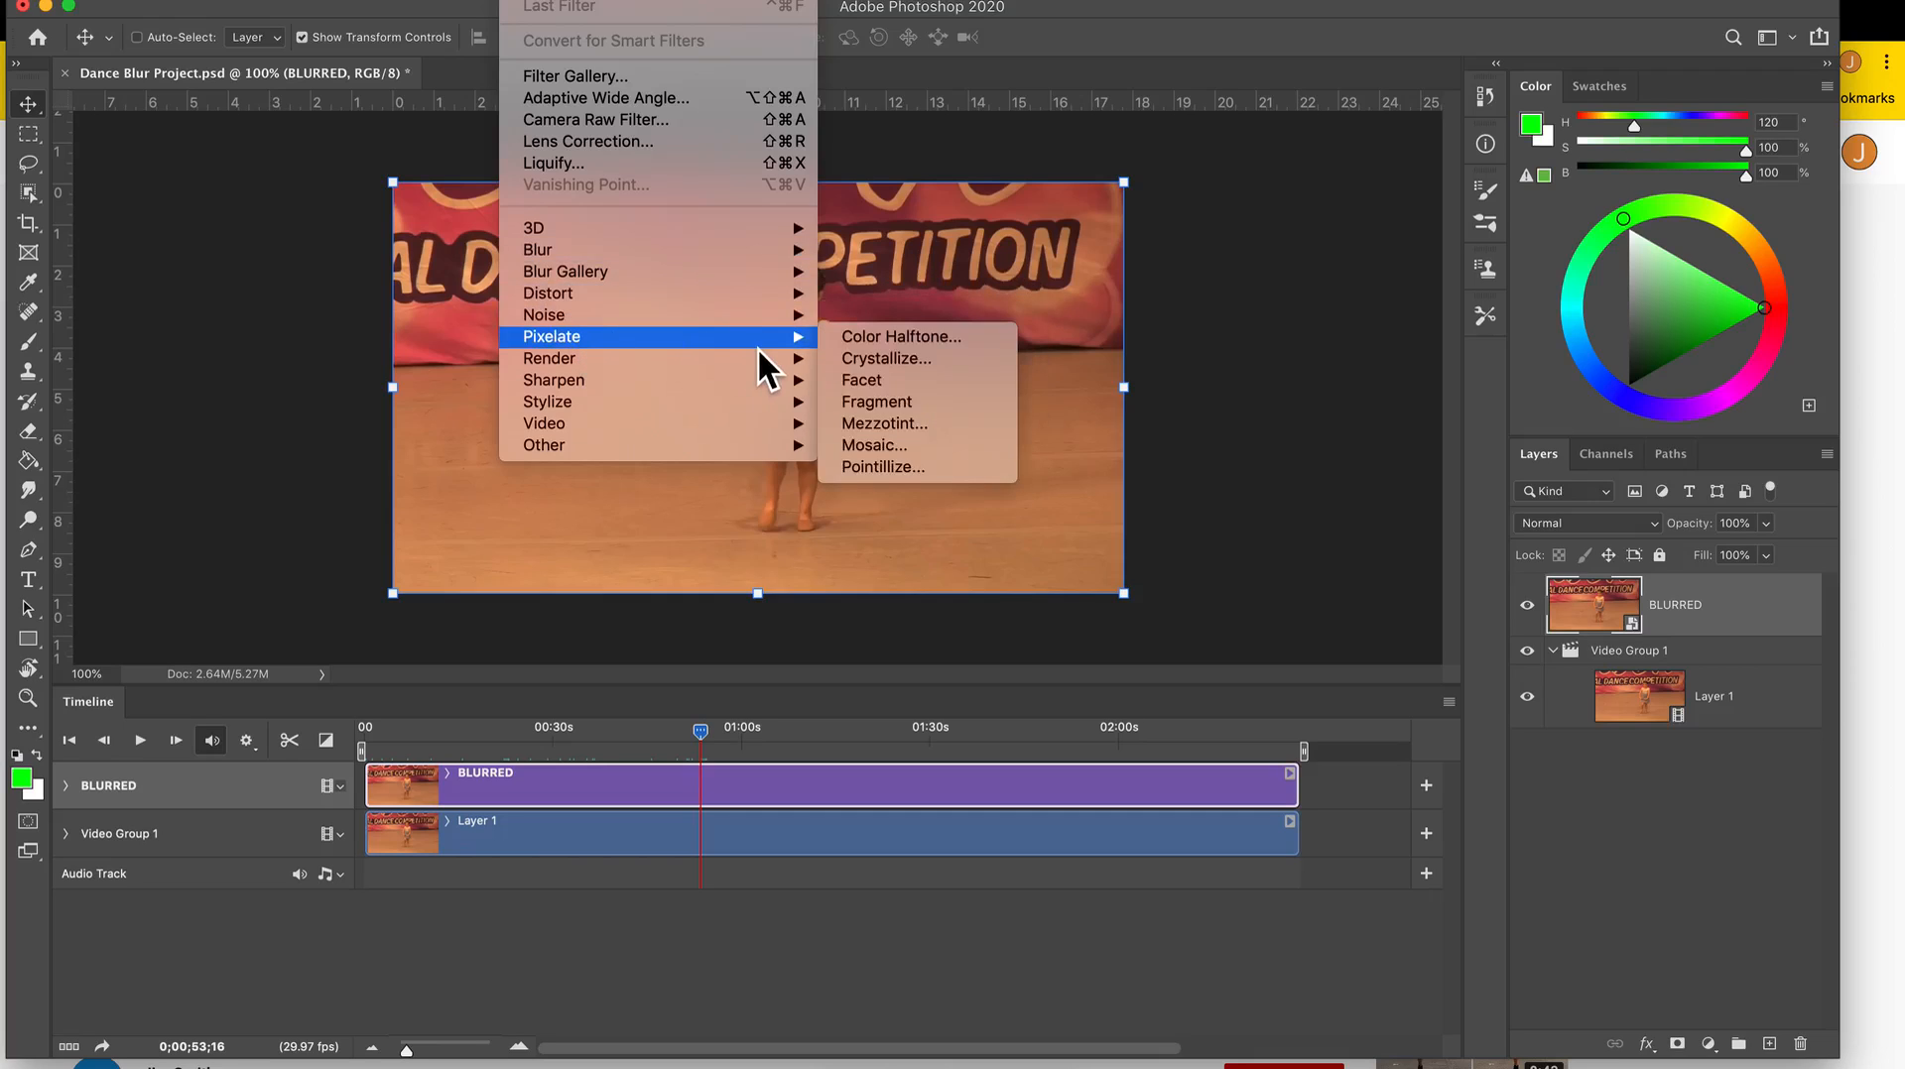
left_click(873, 446)
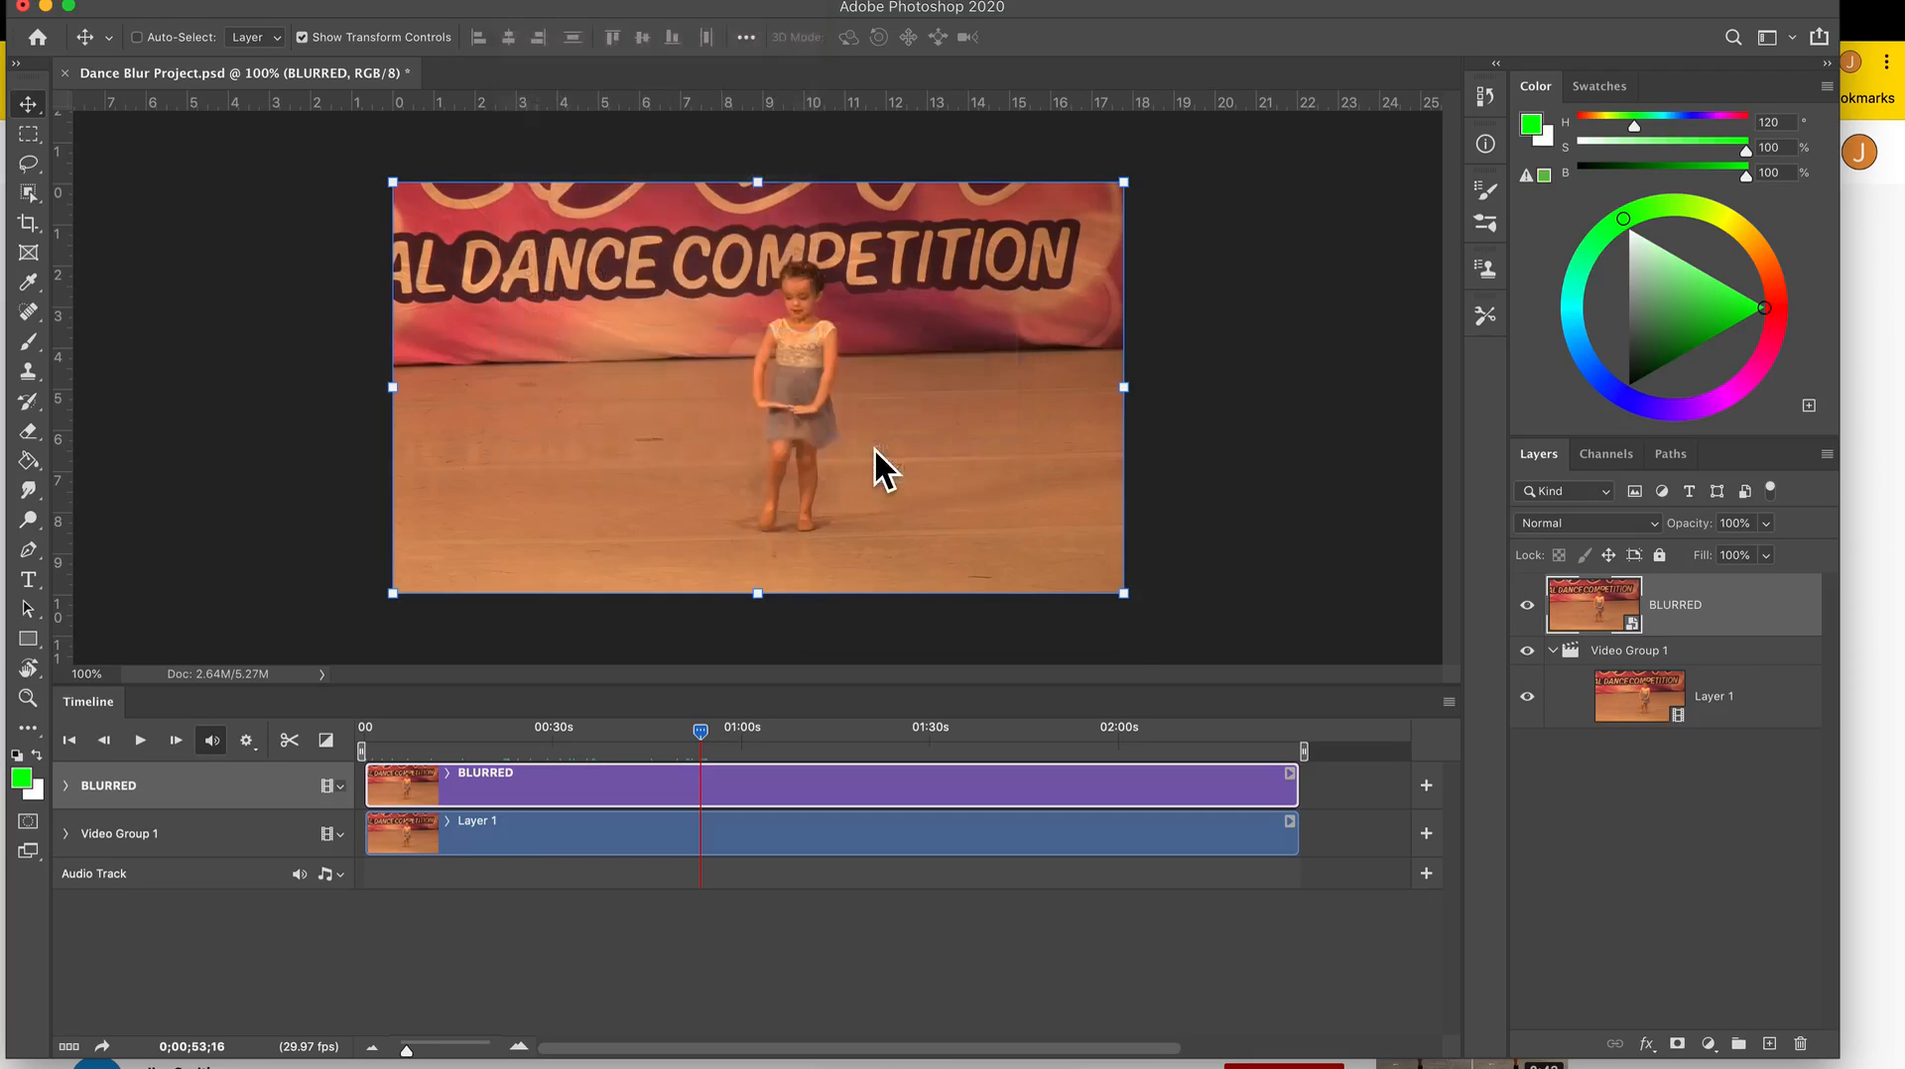
left_click_drag(976, 263, 1171, 243)
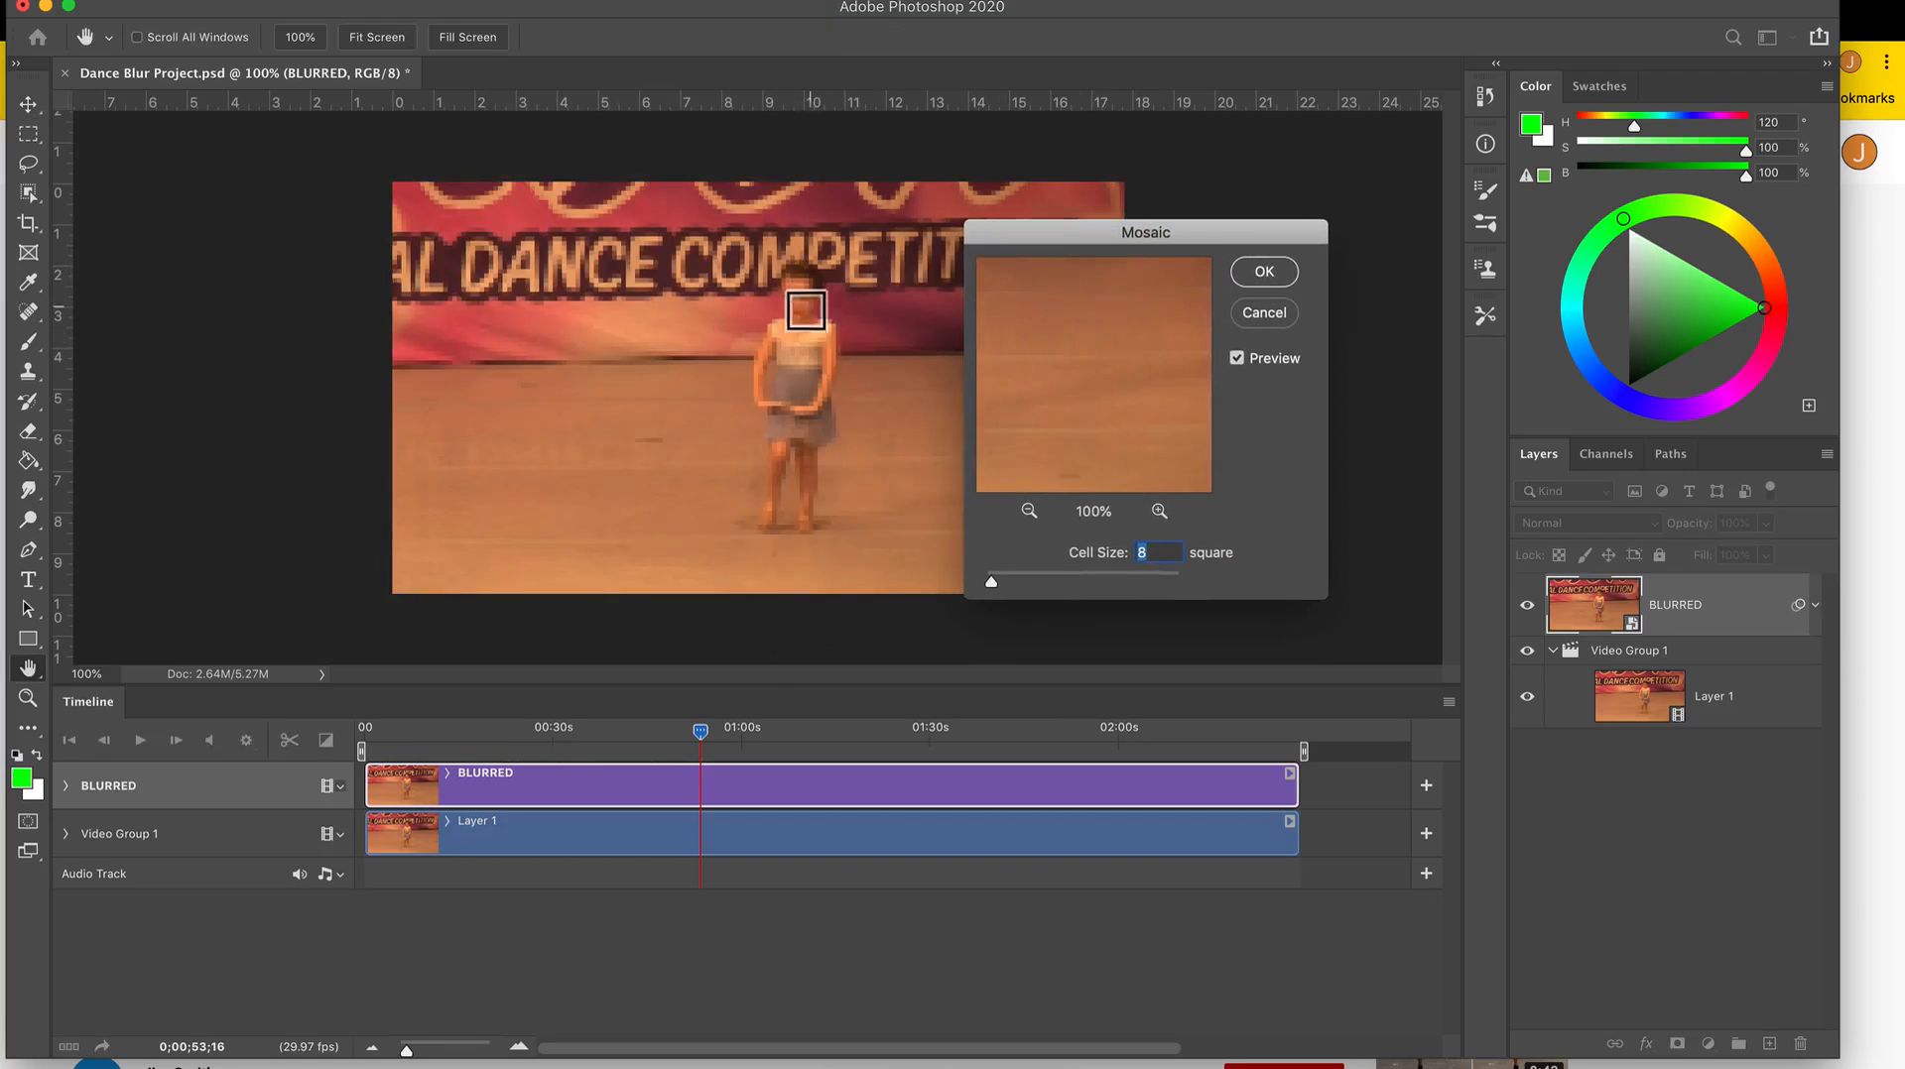
left_click_drag(1071, 318, 1255, 446)
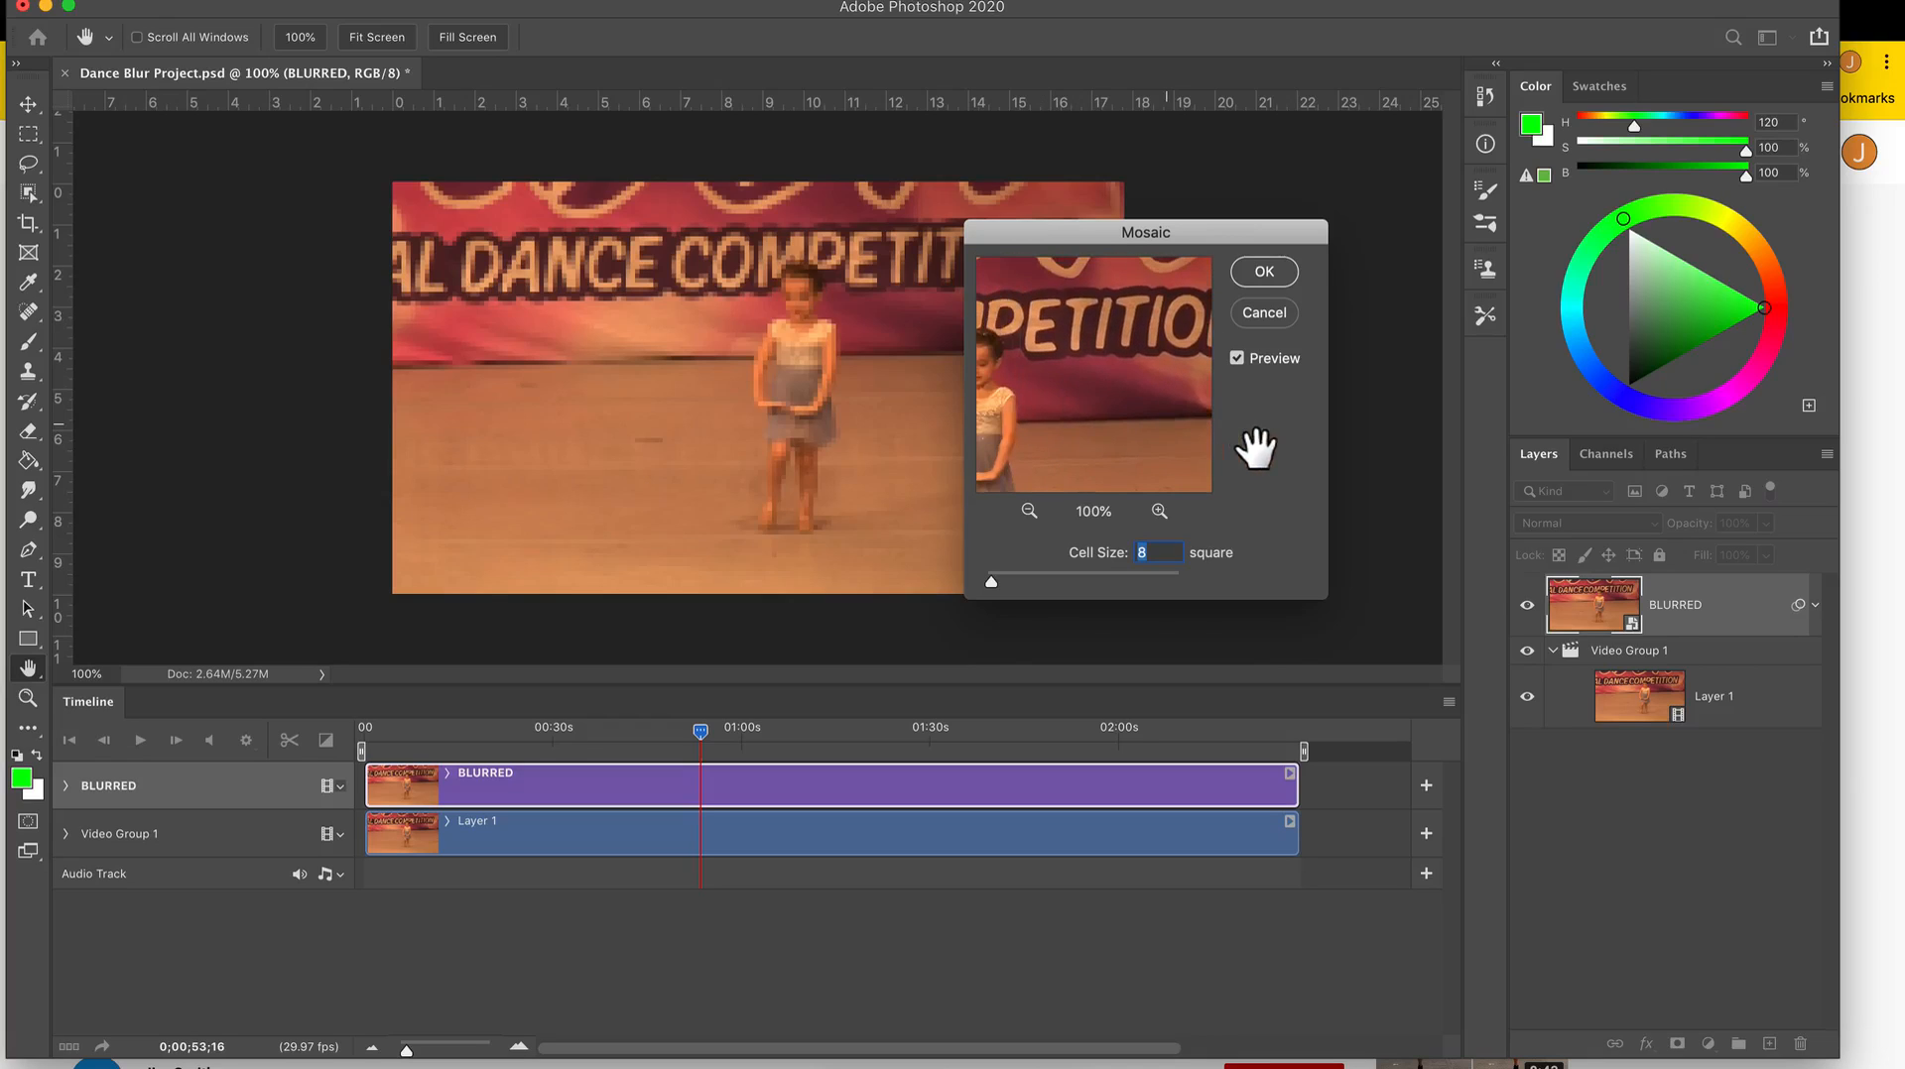
left_click_drag(1091, 432, 1254, 434)
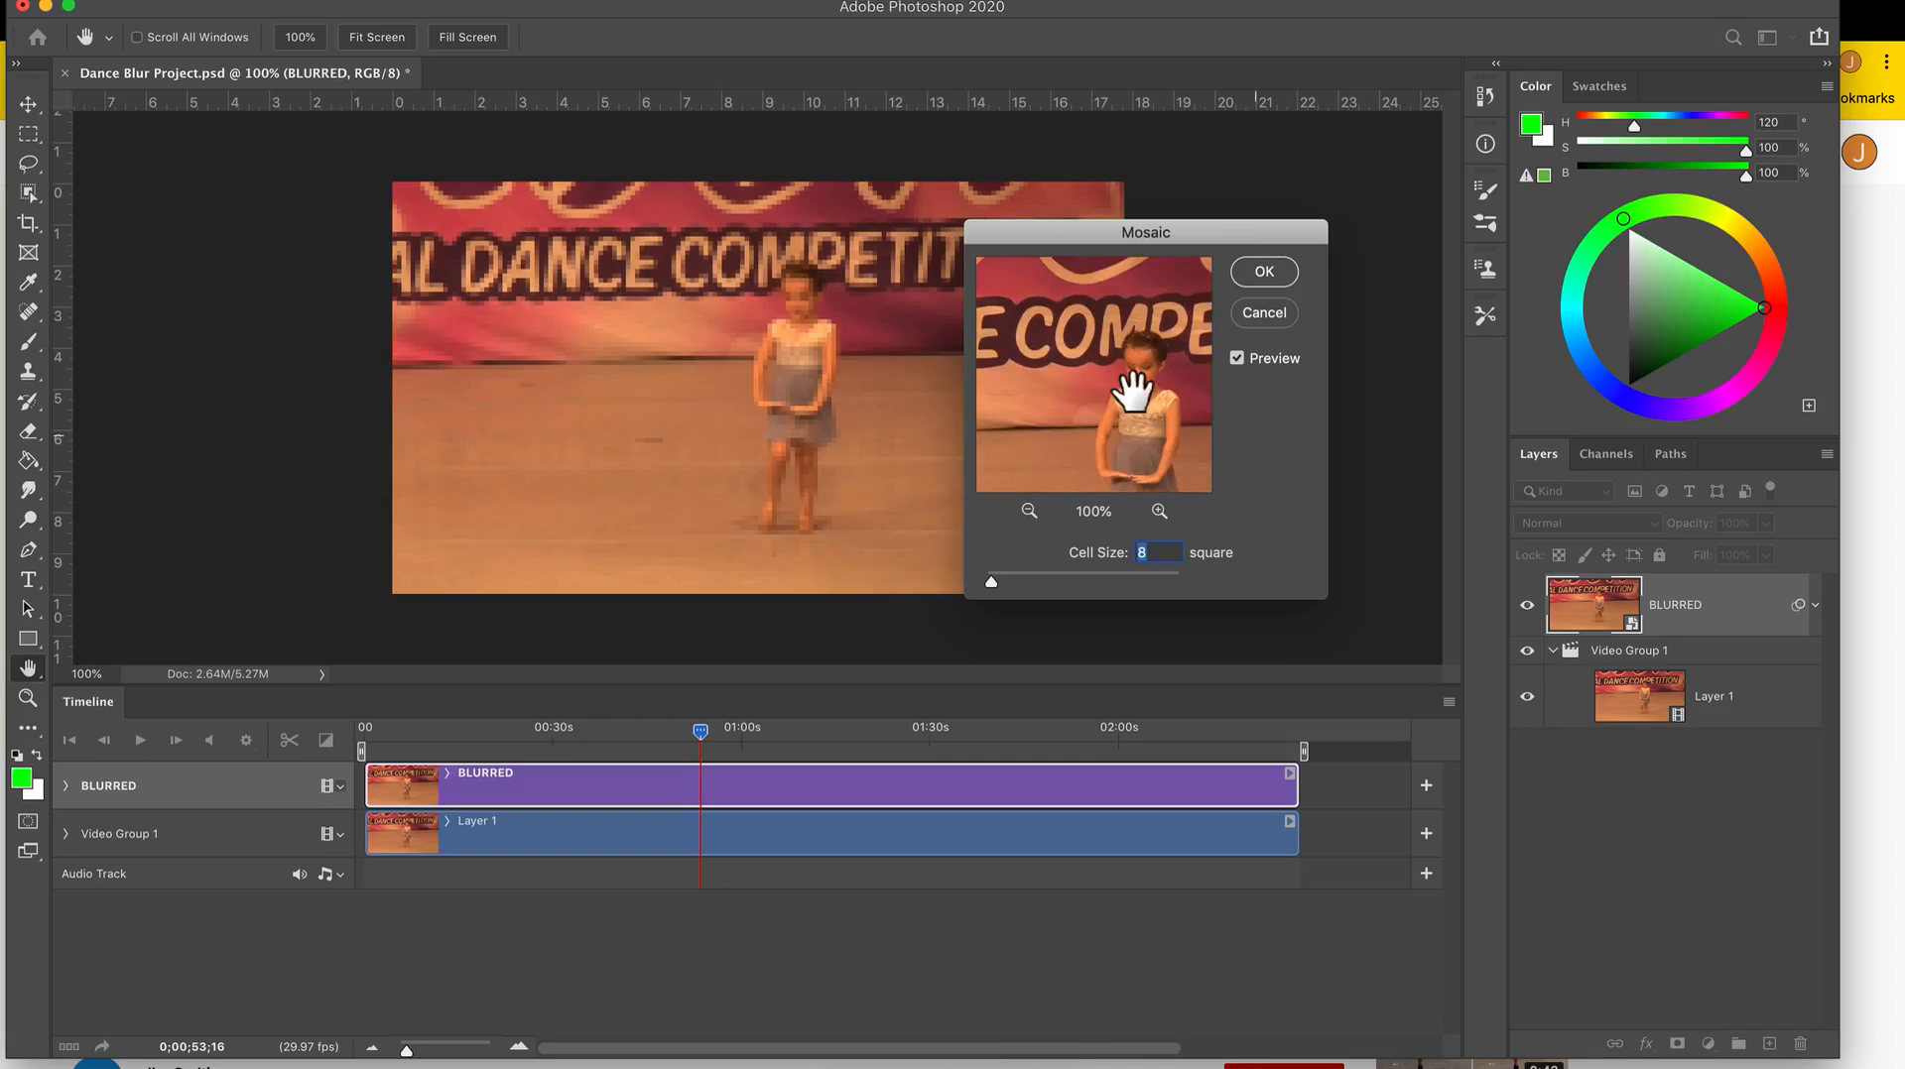
left_click_drag(1135, 391, 1114, 383)
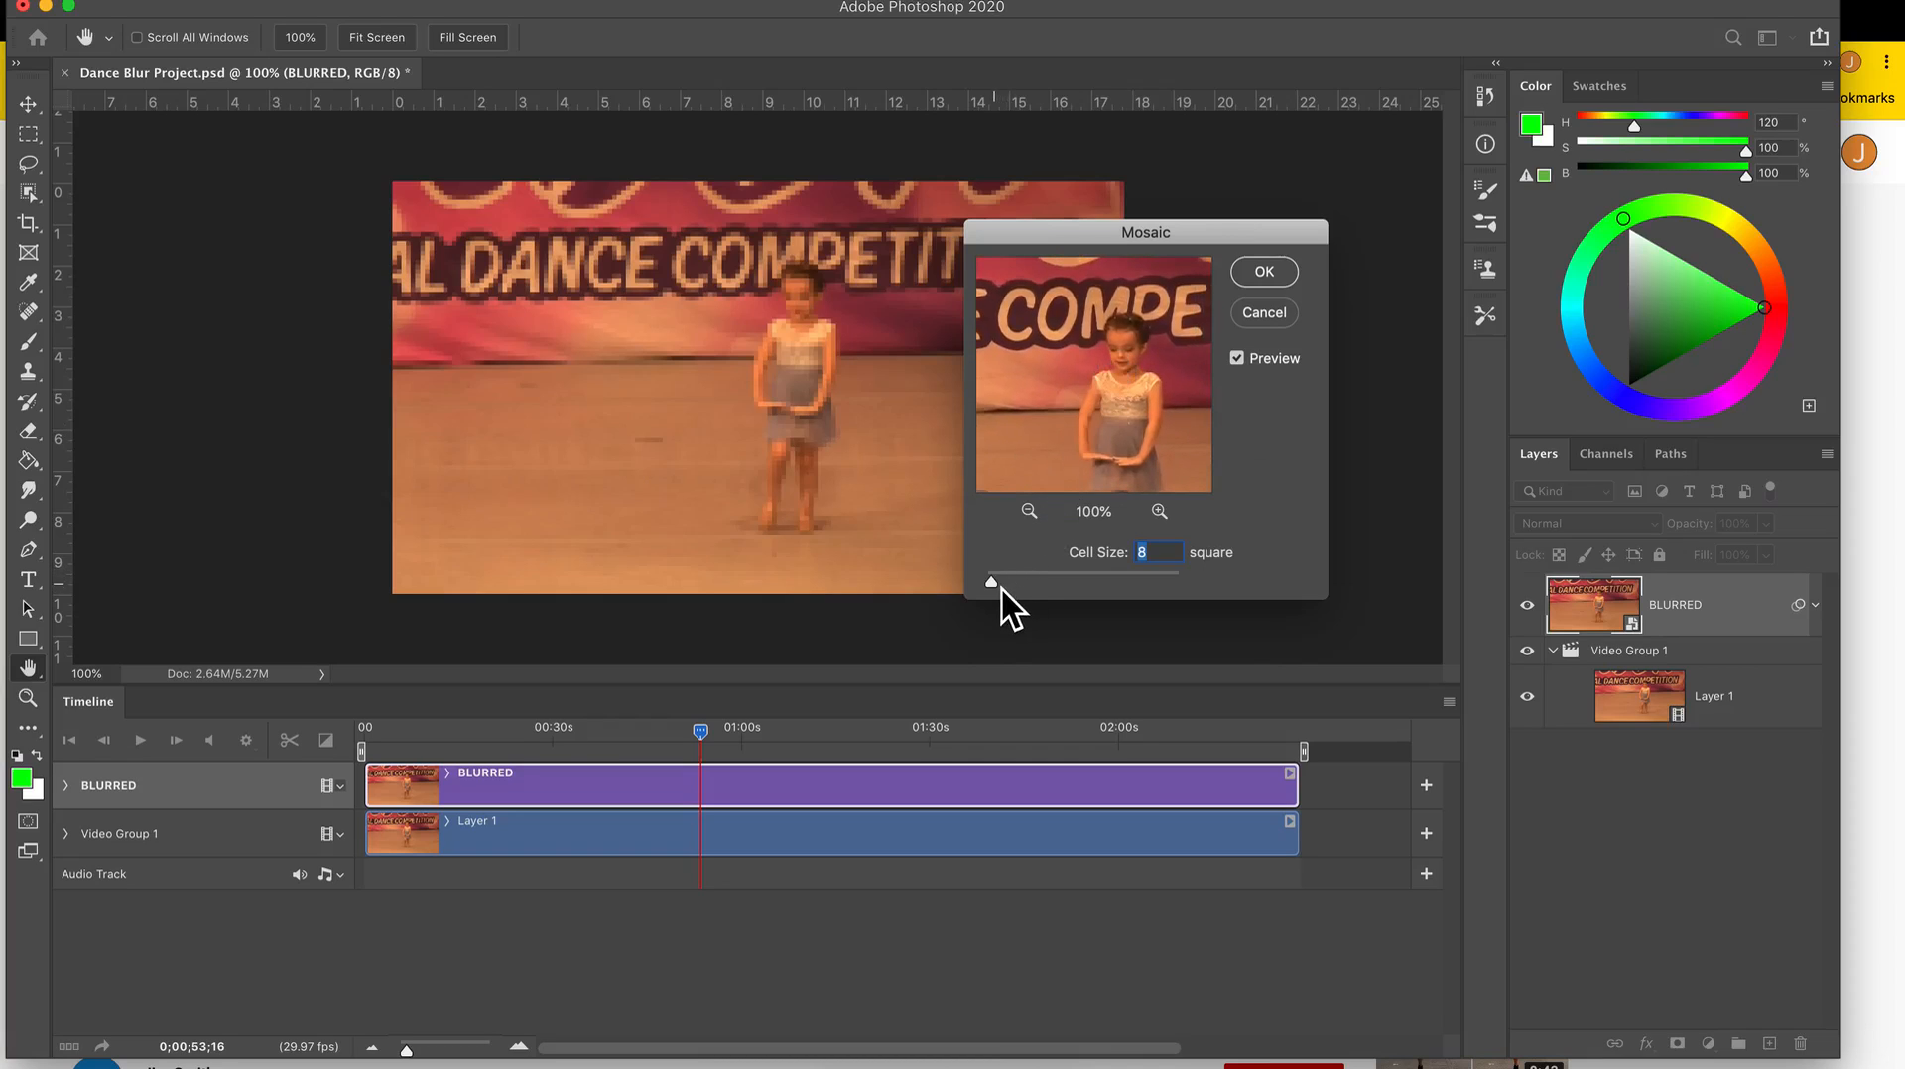
Set the Mosaic cell size to 12 square and apply the filter to the BLURRED layer.
left_click_drag(994, 584, 1004, 592)
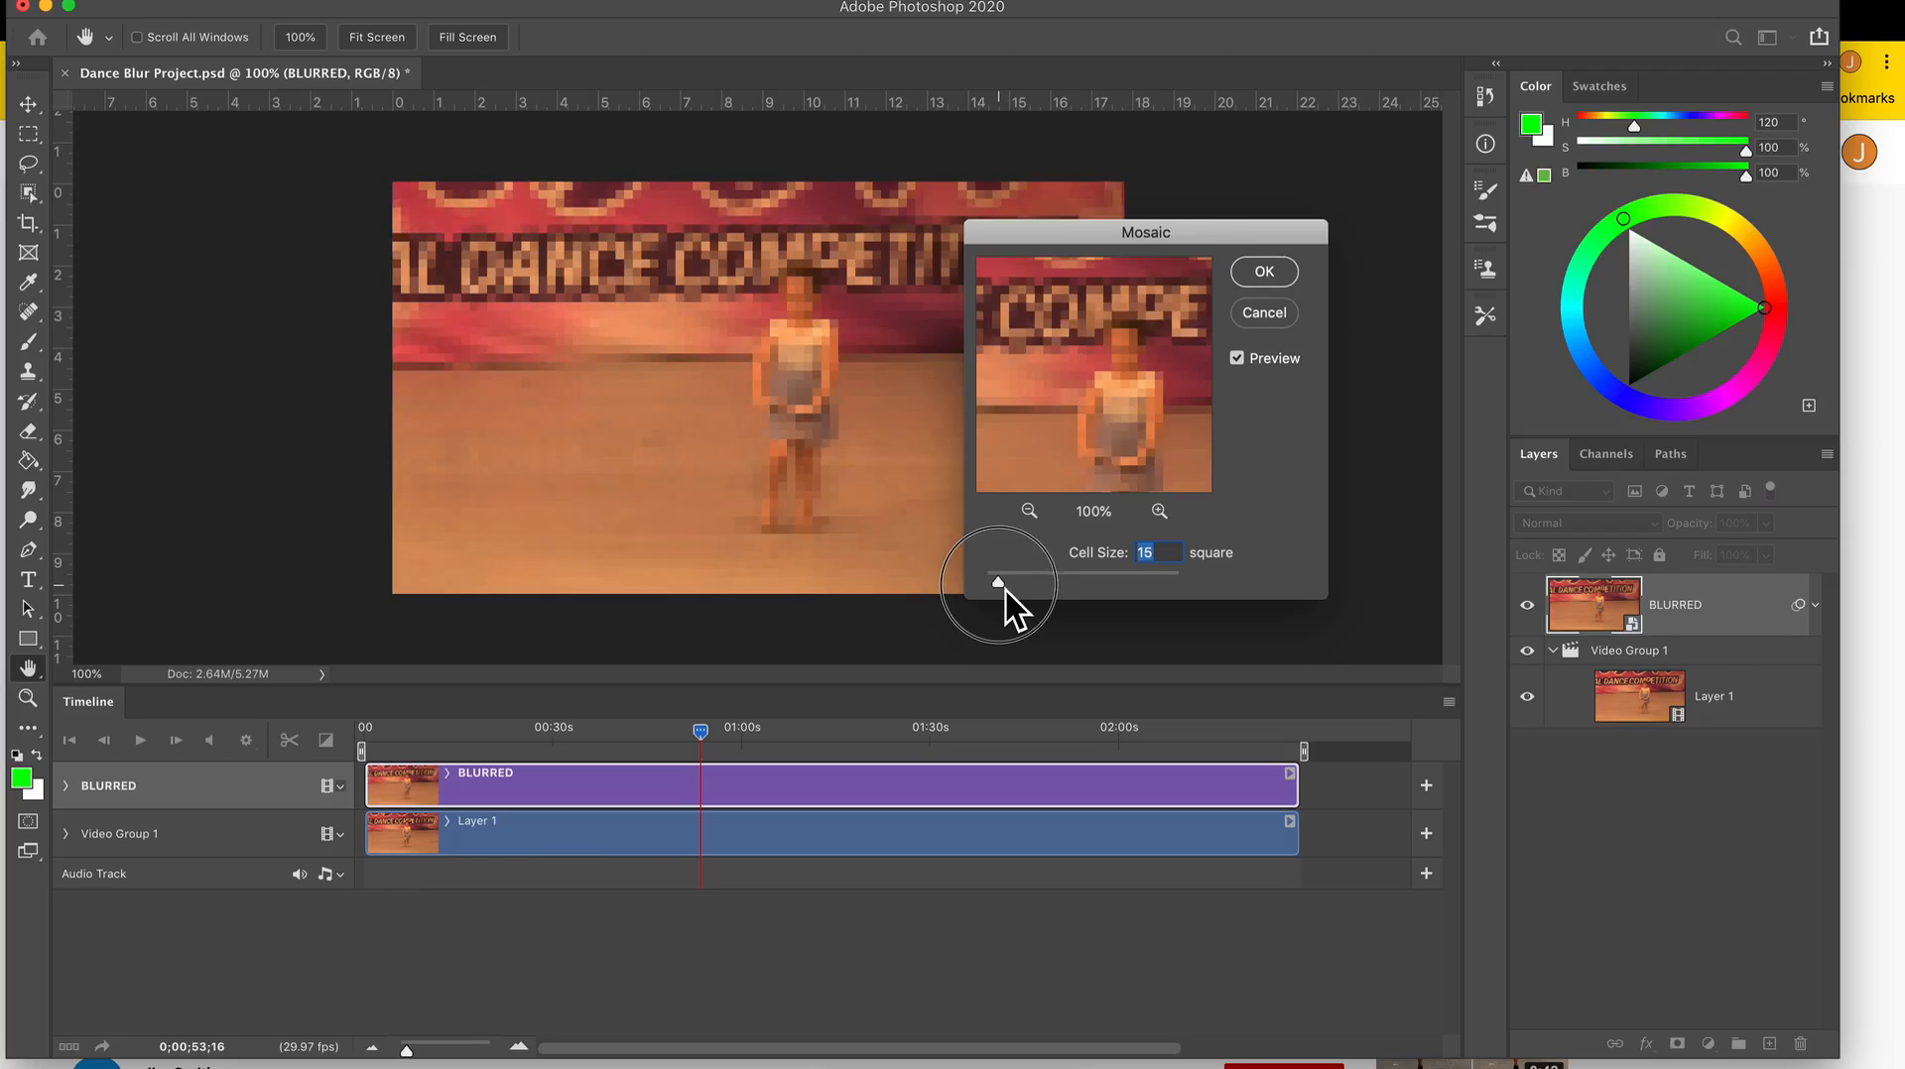
left_click_drag(1005, 588, 1003, 593)
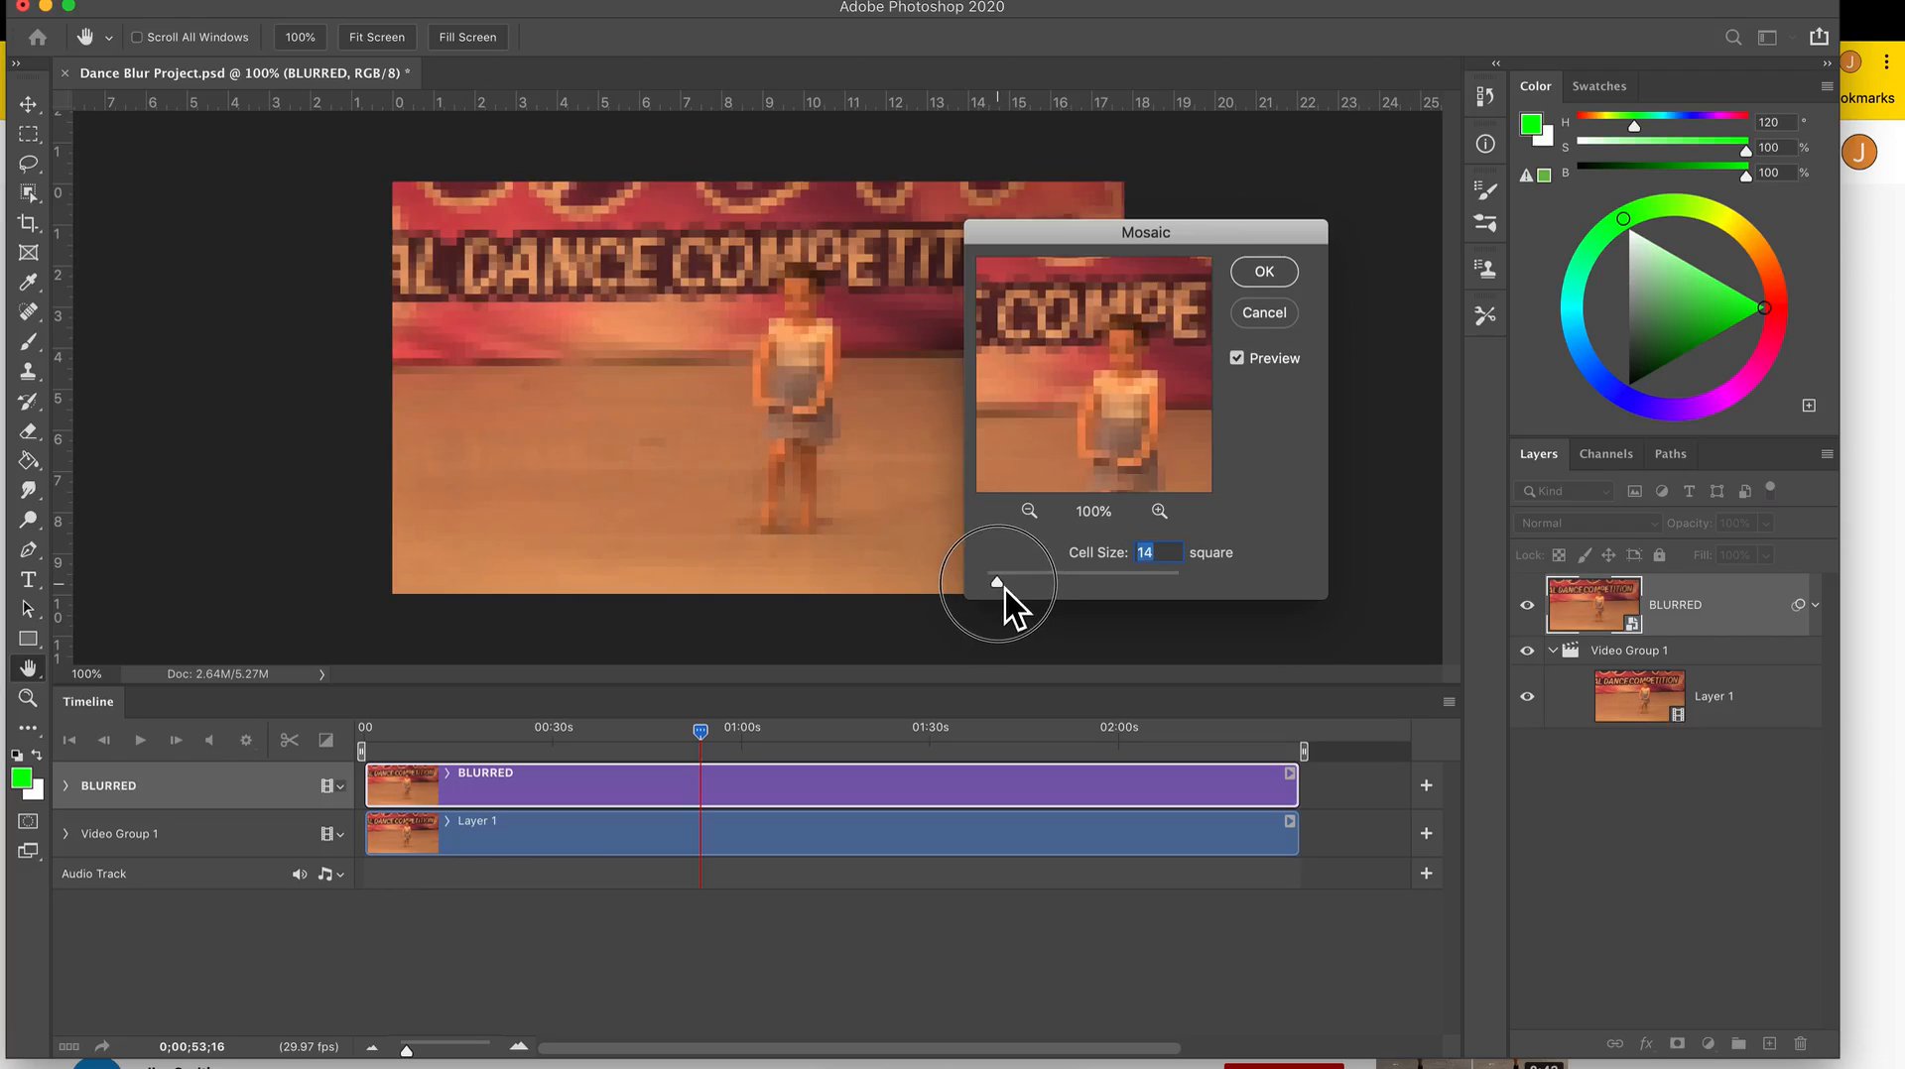
left_click(1168, 563)
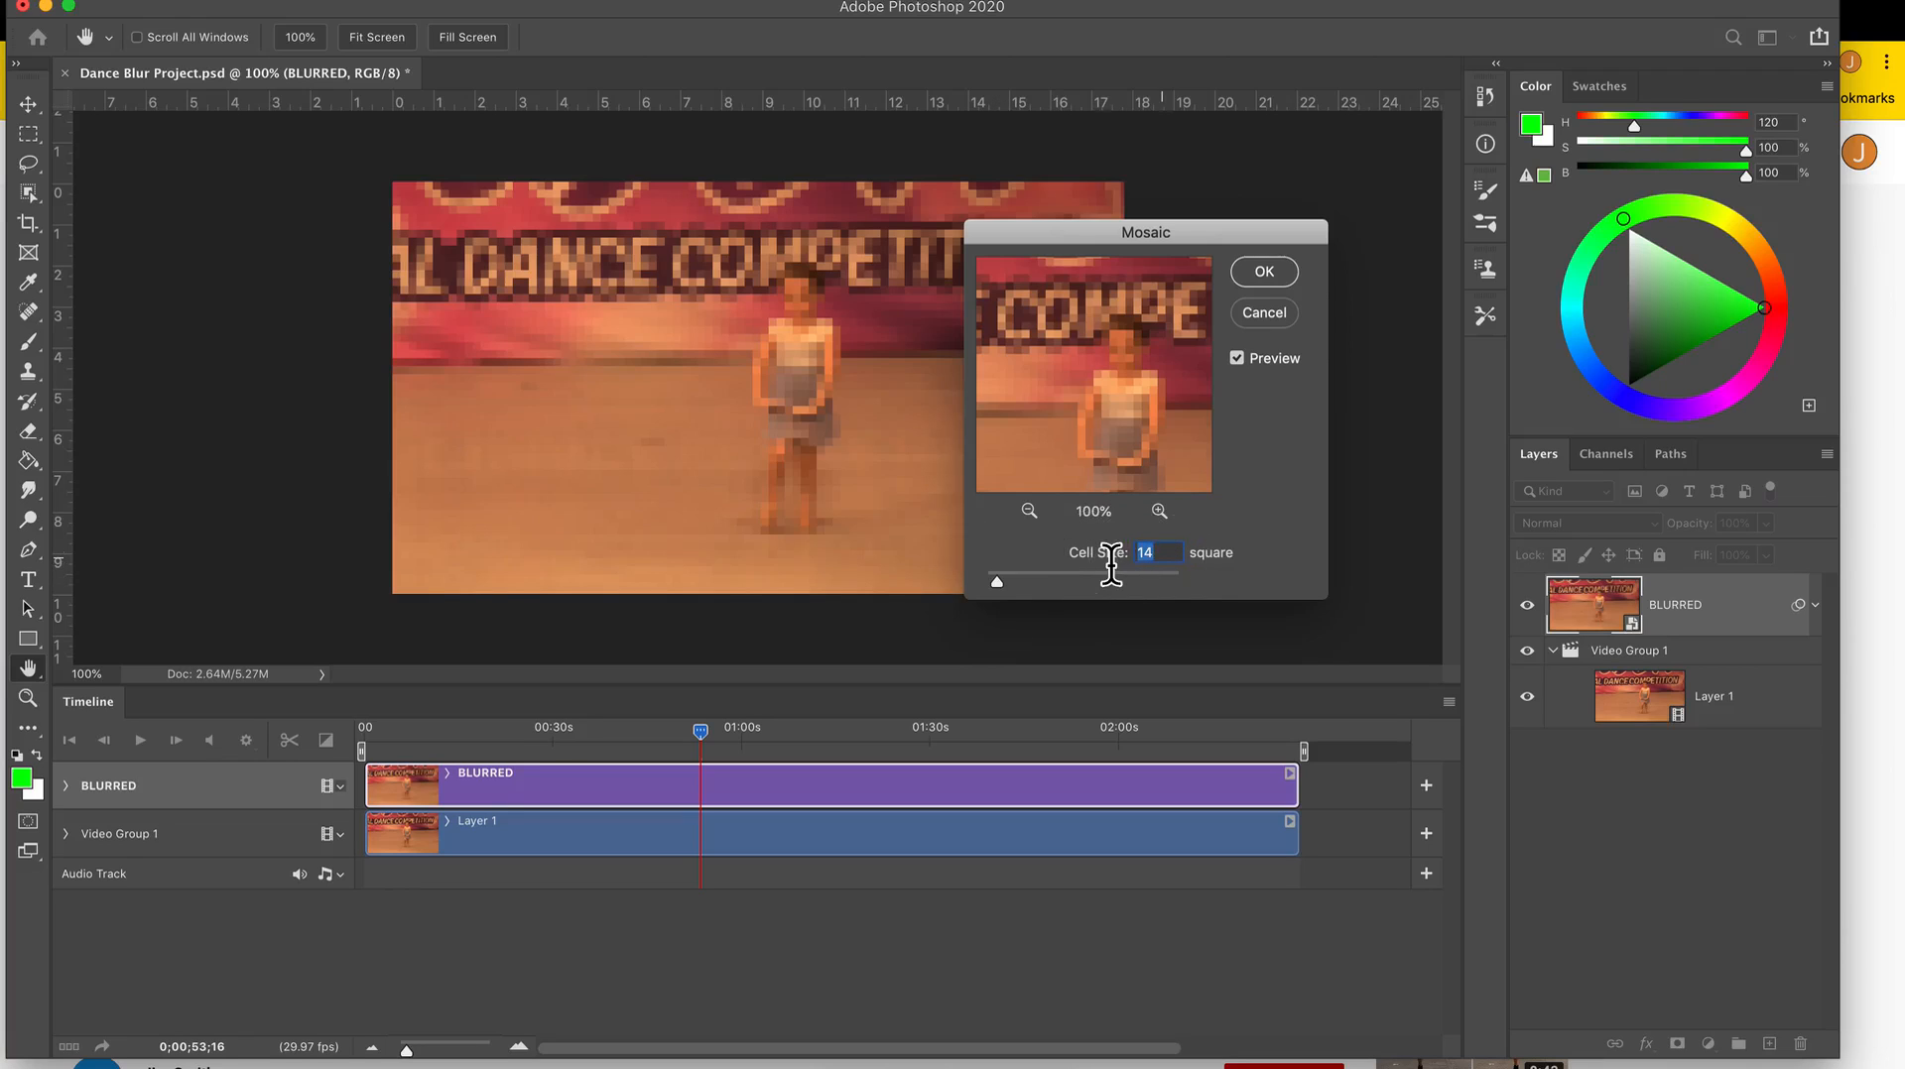
type("12")
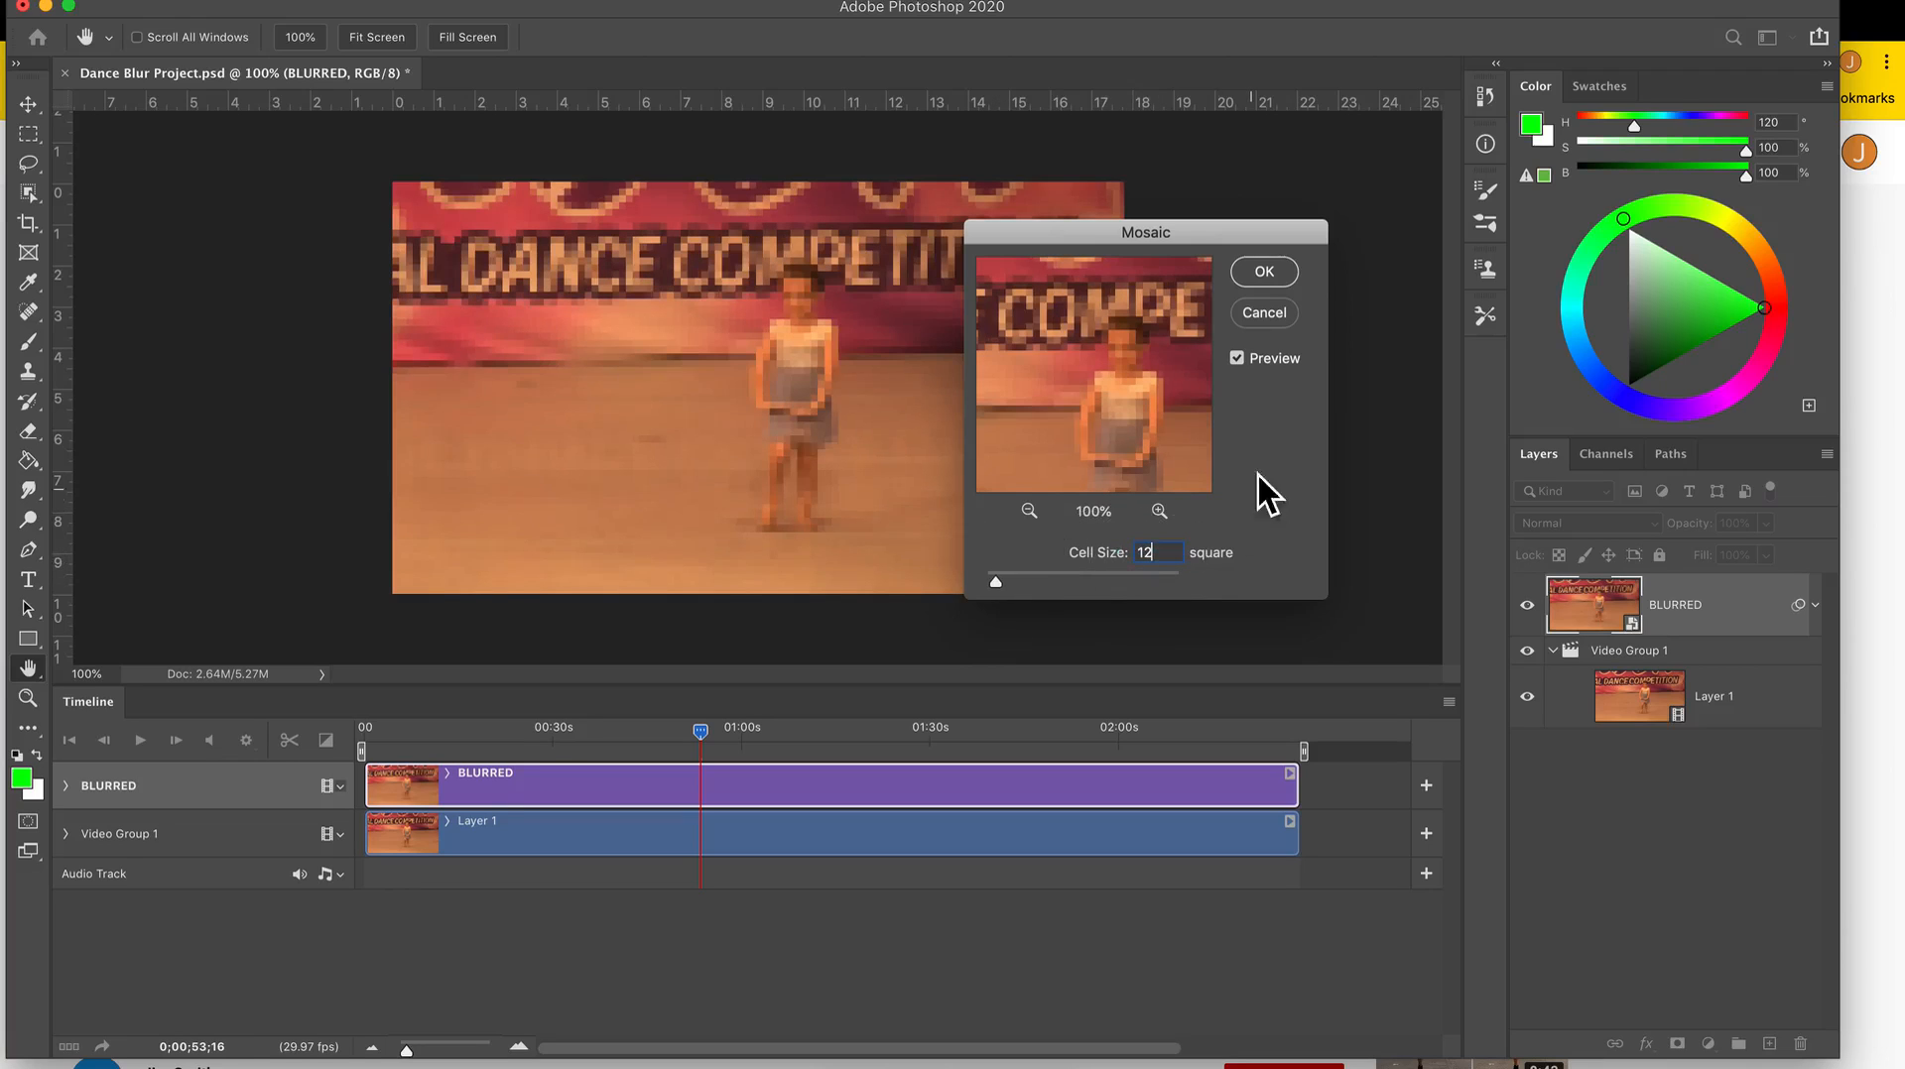
left_click(1264, 271)
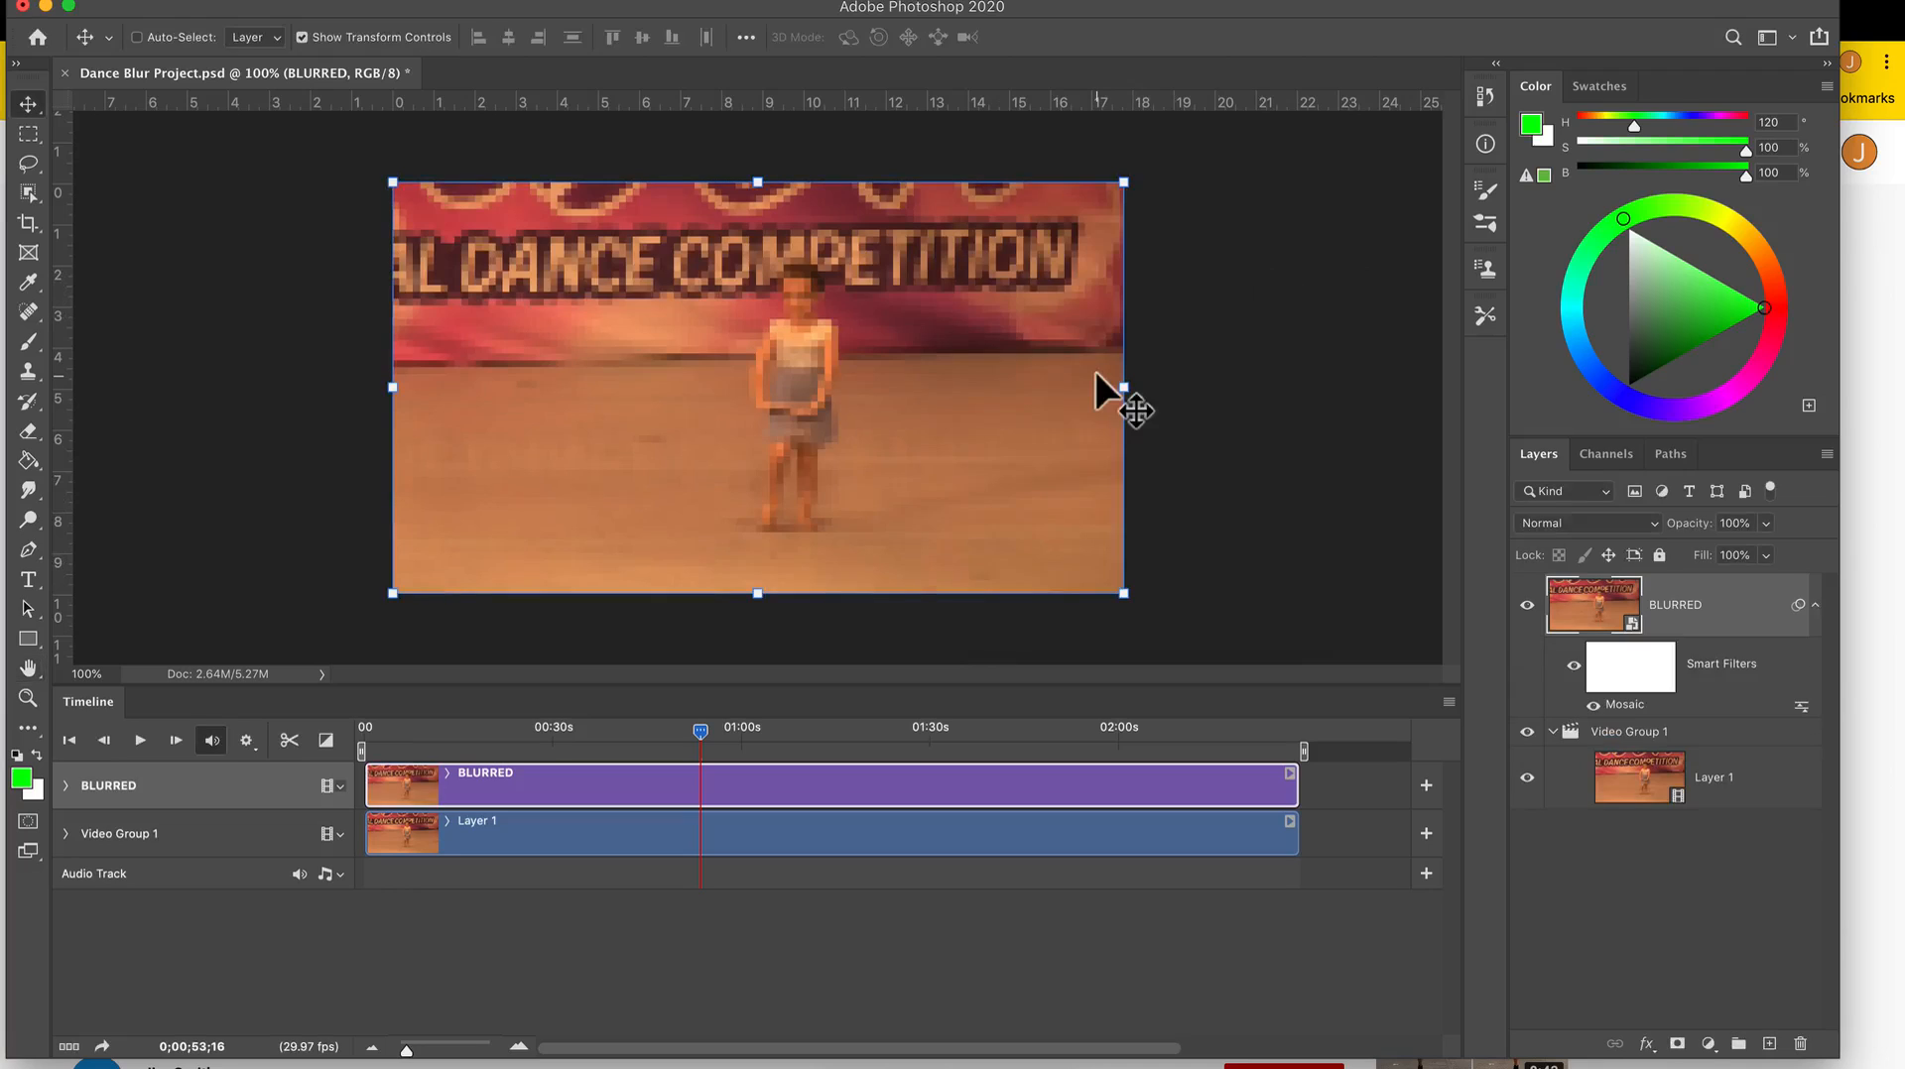
Save the document and add a vector mask to the BLURRED layer through its mask properties.
key("super+s")
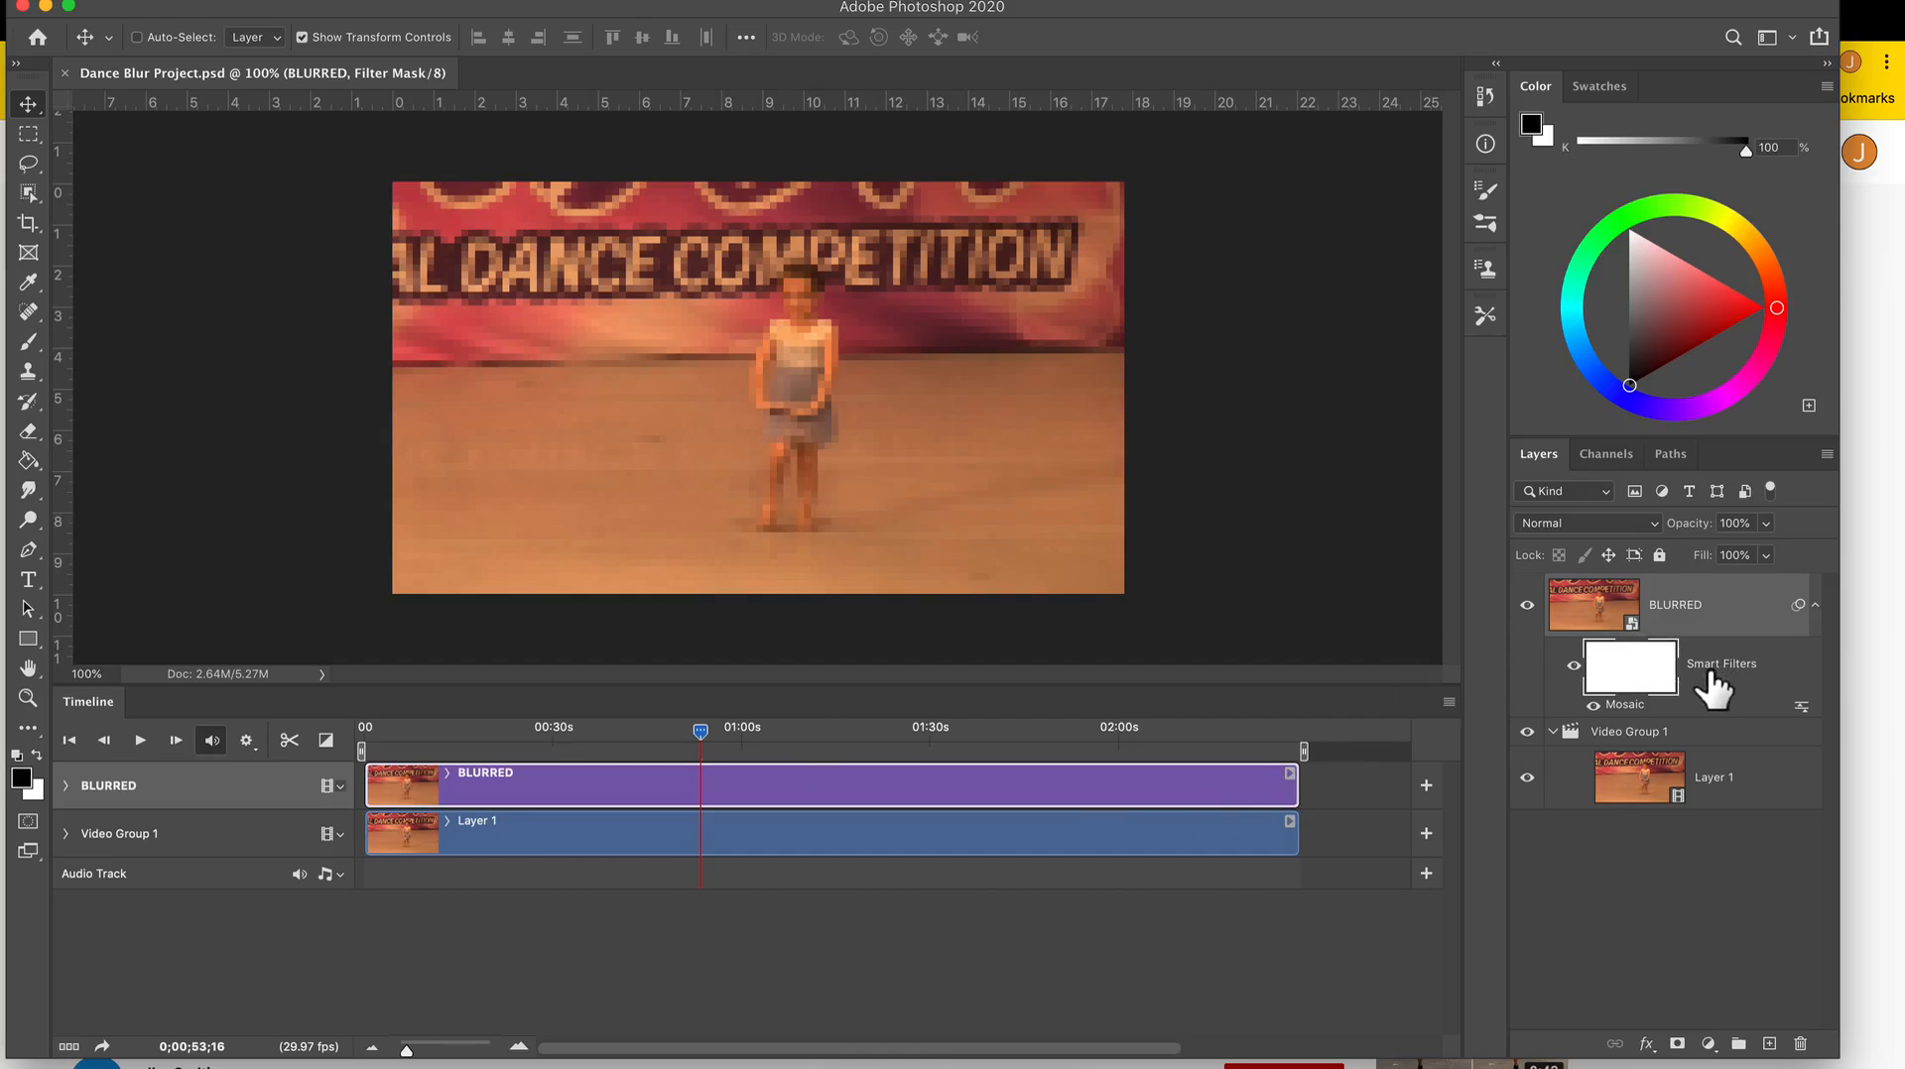
double_click(1638, 674)
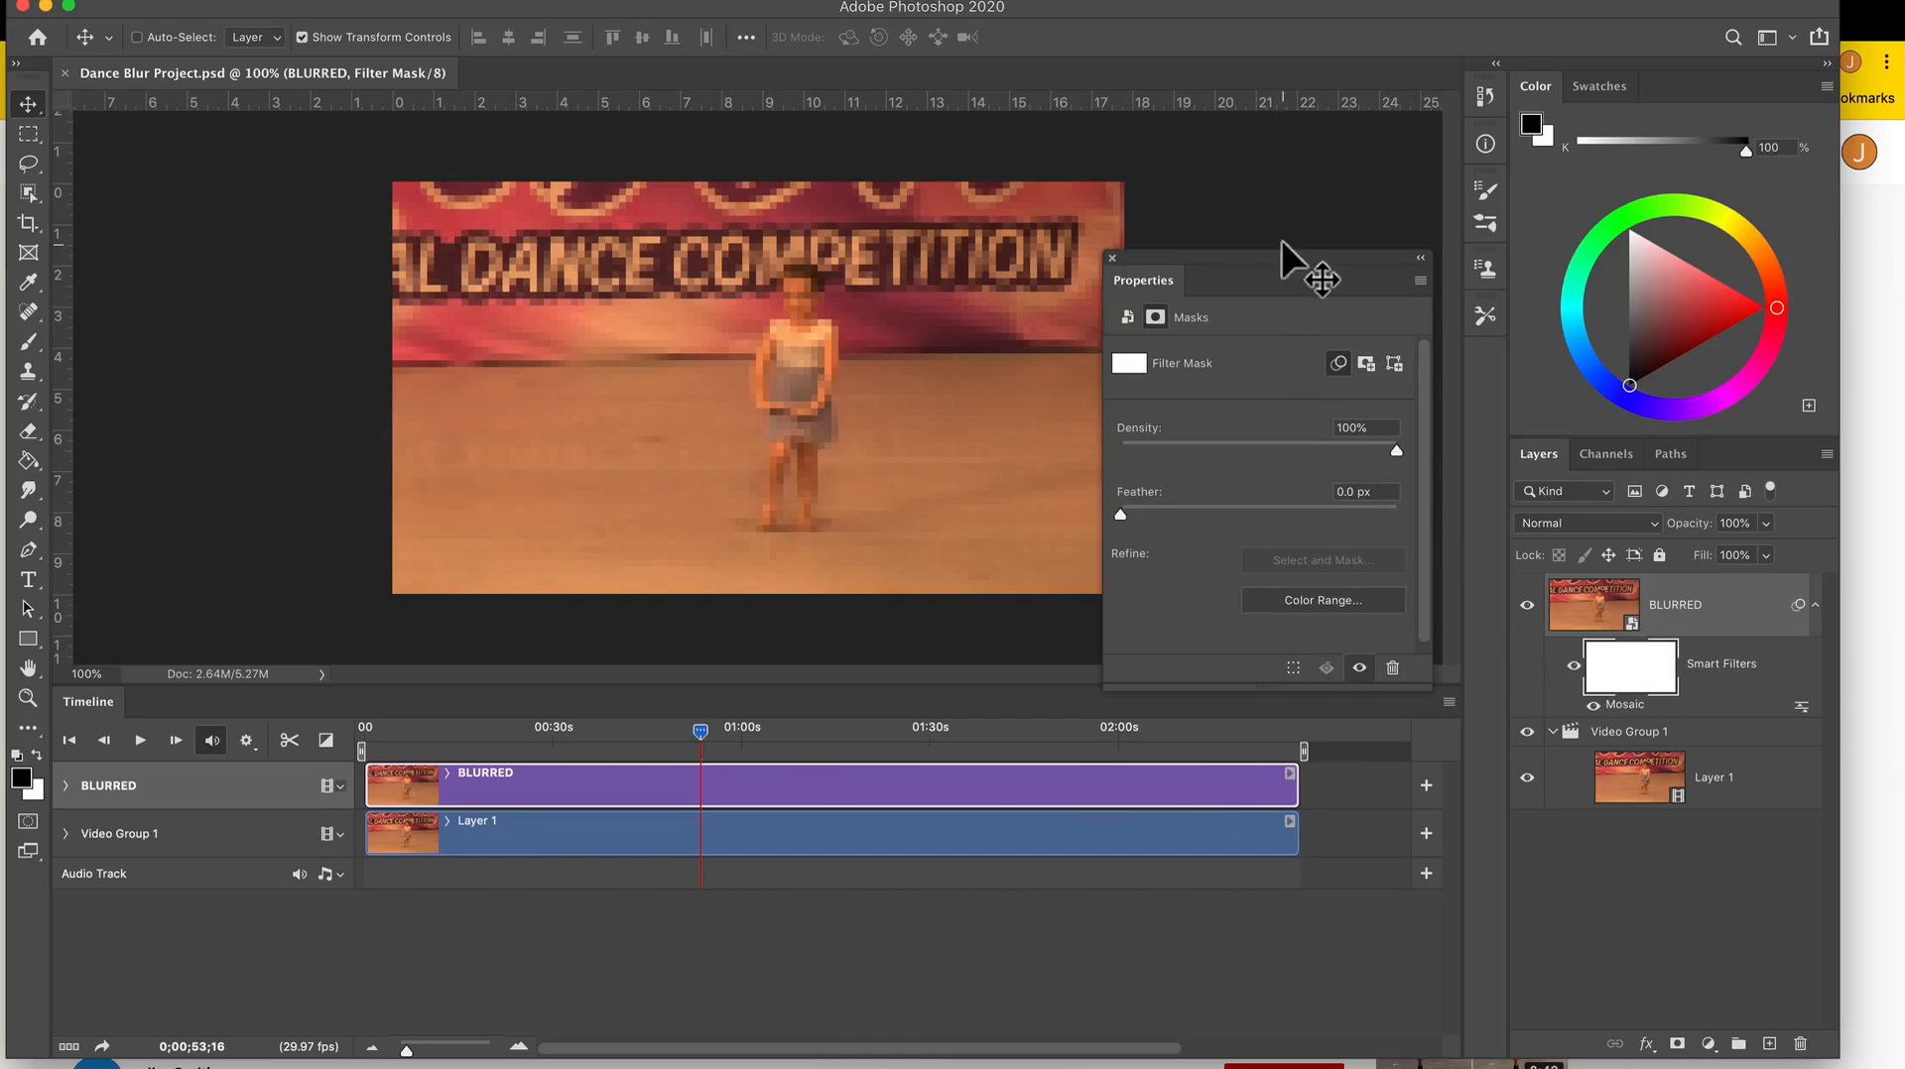
left_click_drag(1290, 258, 1296, 176)
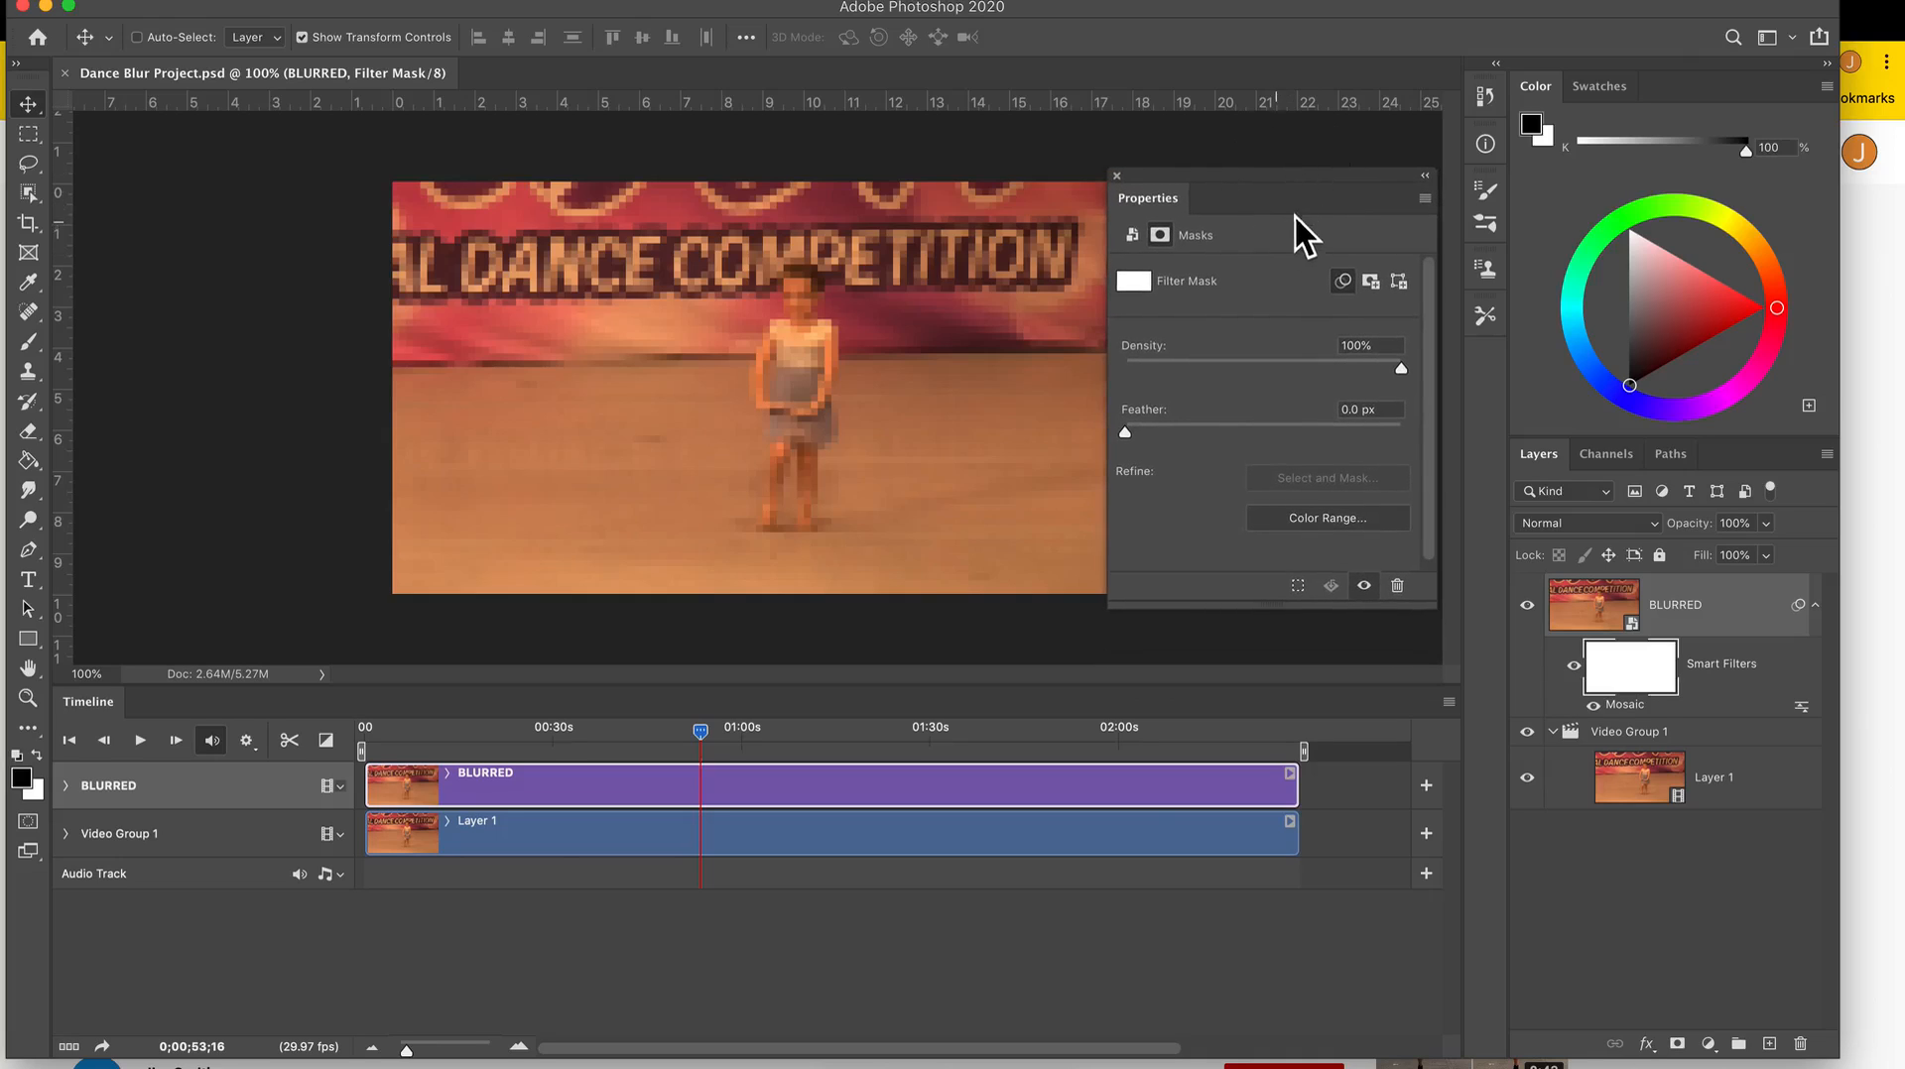
left_click_drag(1295, 181, 1284, 167)
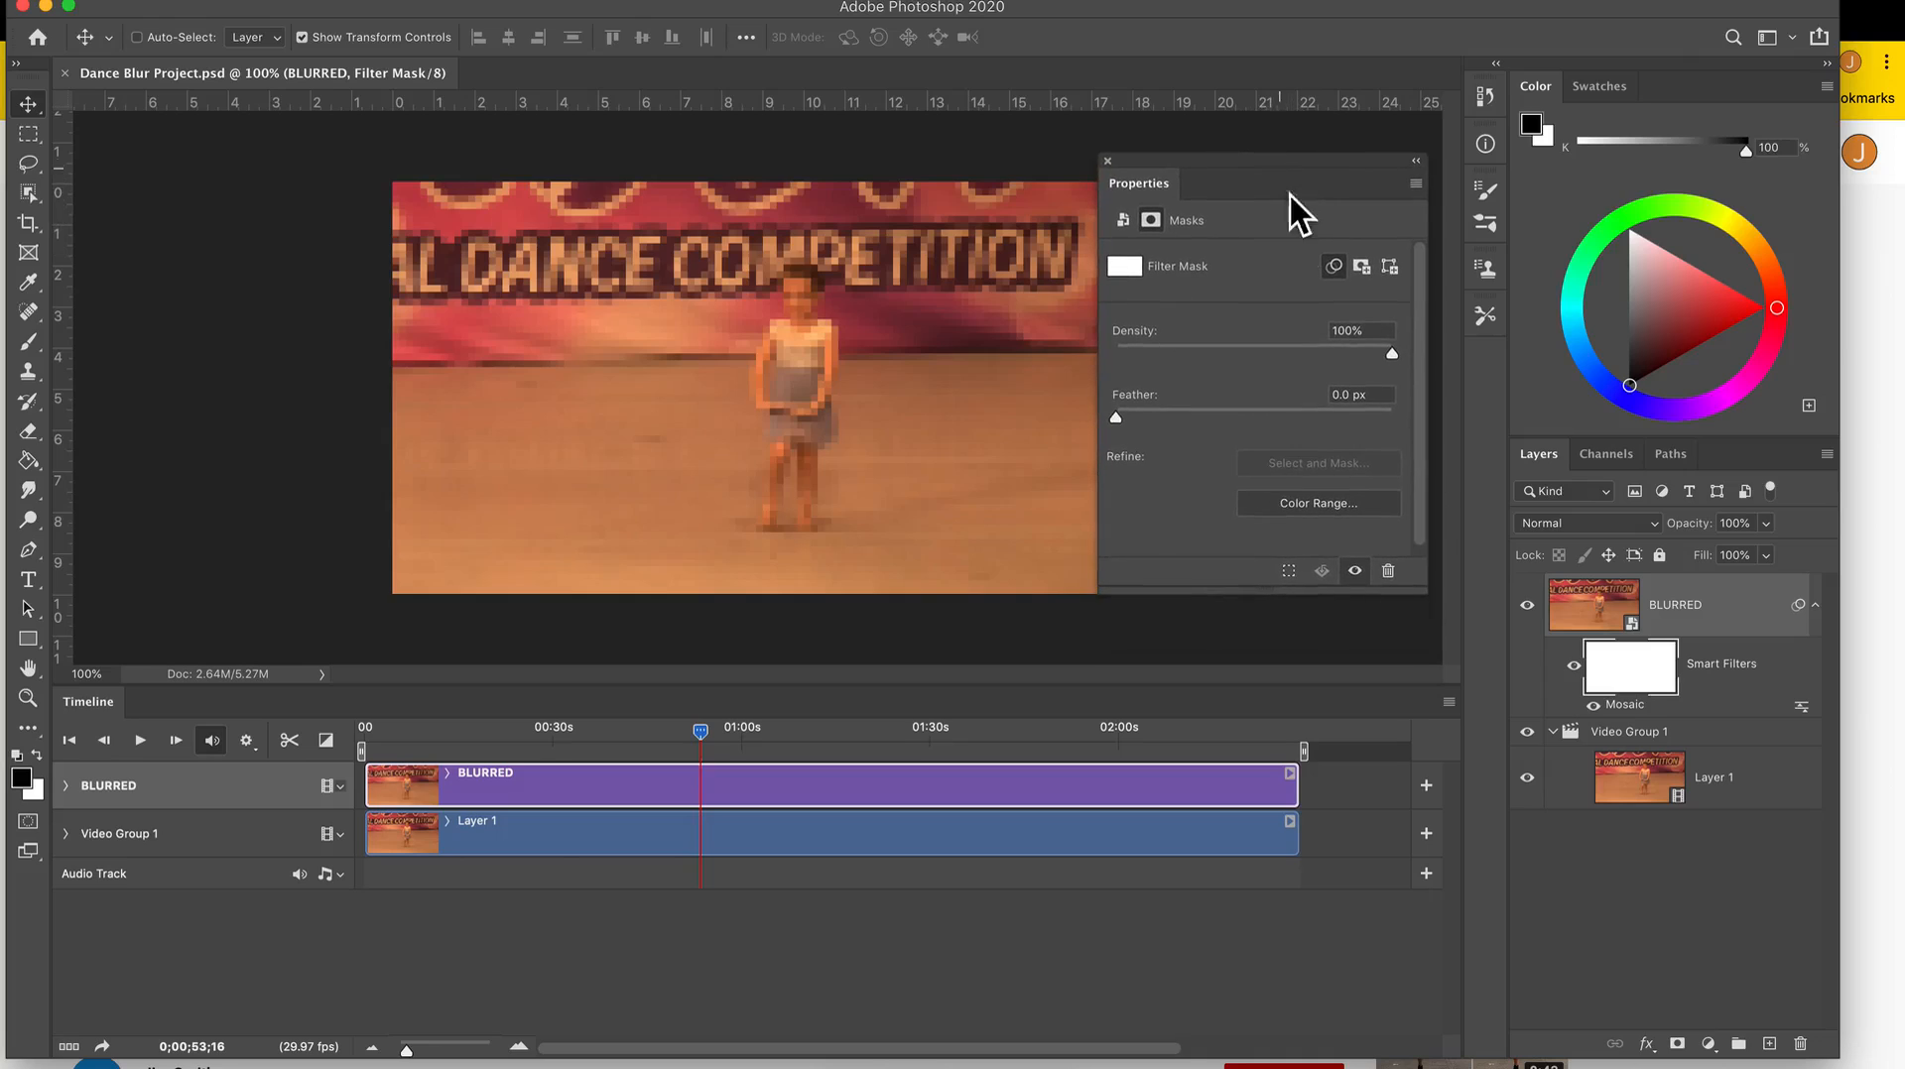
left_click(1396, 270)
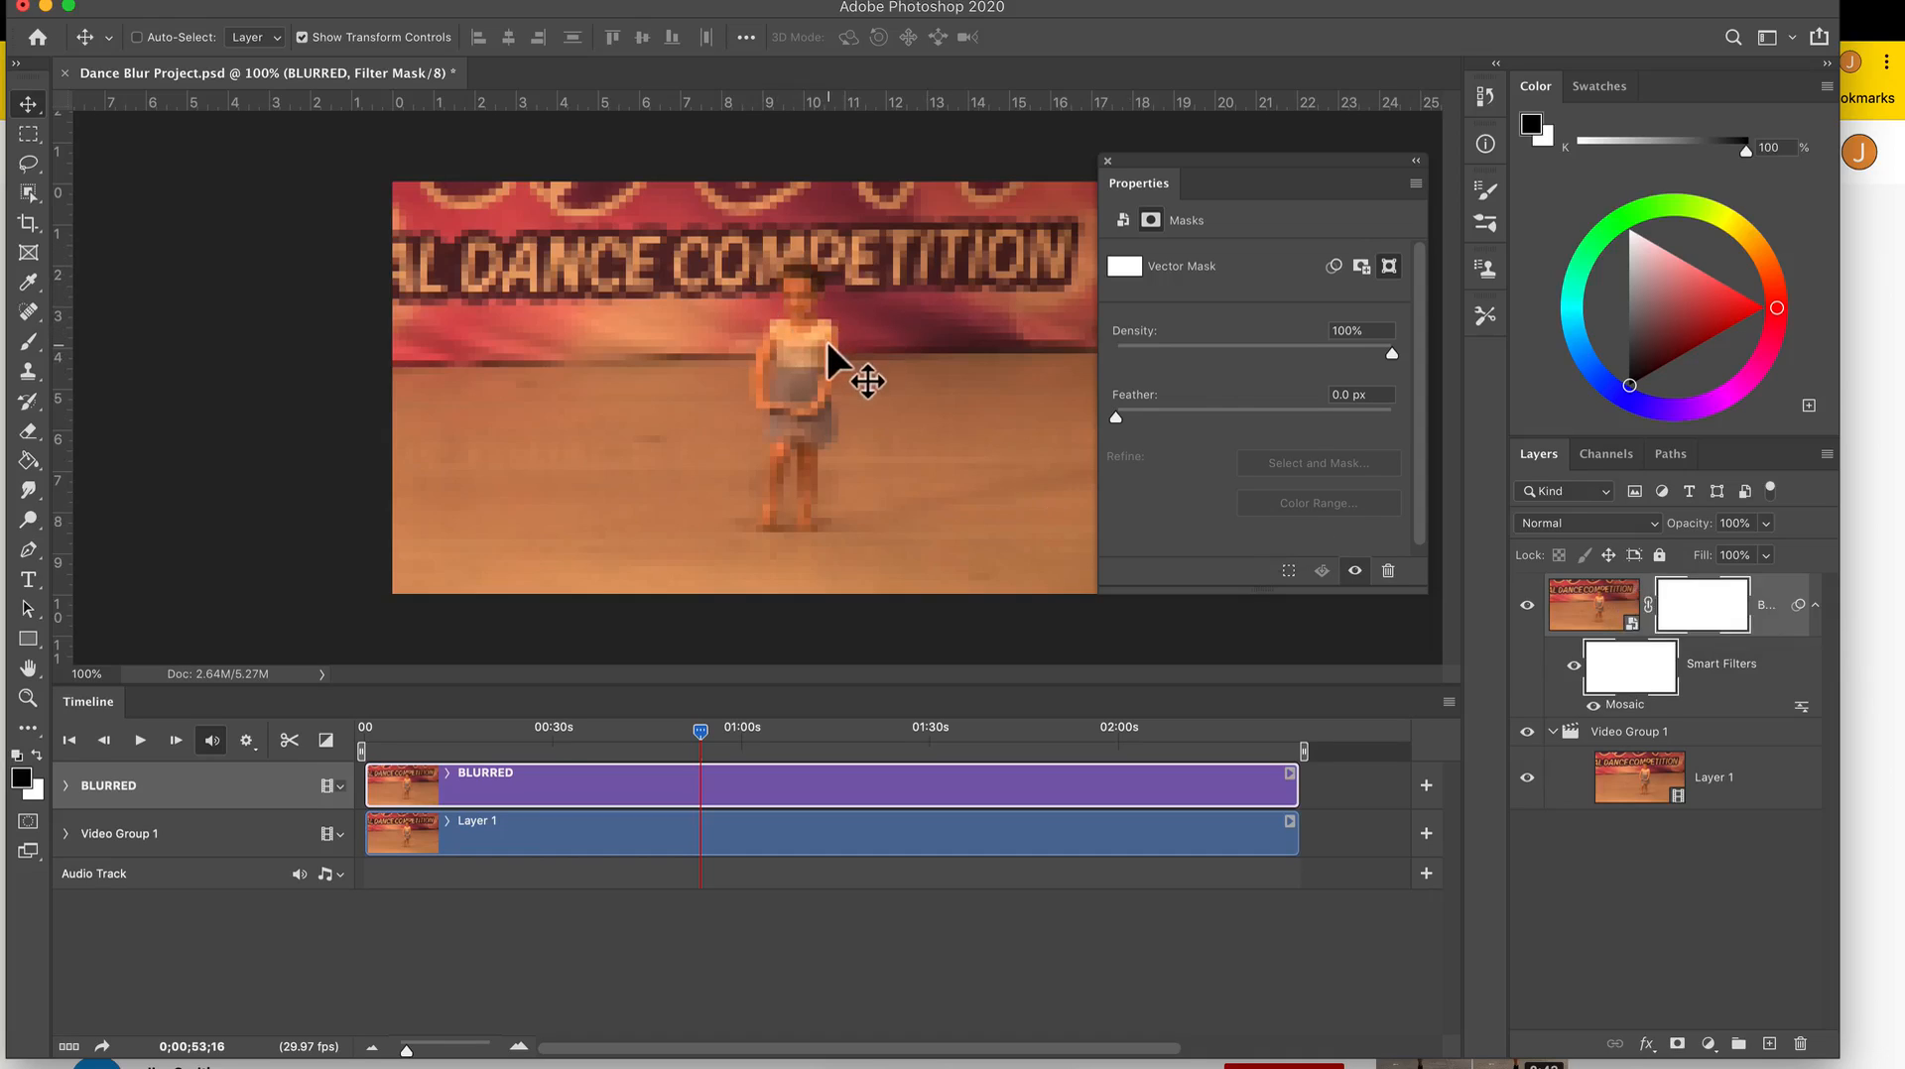
Draw a rectangular path about 135 by 141 px around the dancer's head on the BLURRED layer's vector mask.
key("super")
left_click(1708, 608)
left_click(1708, 608)
left_click(33, 643)
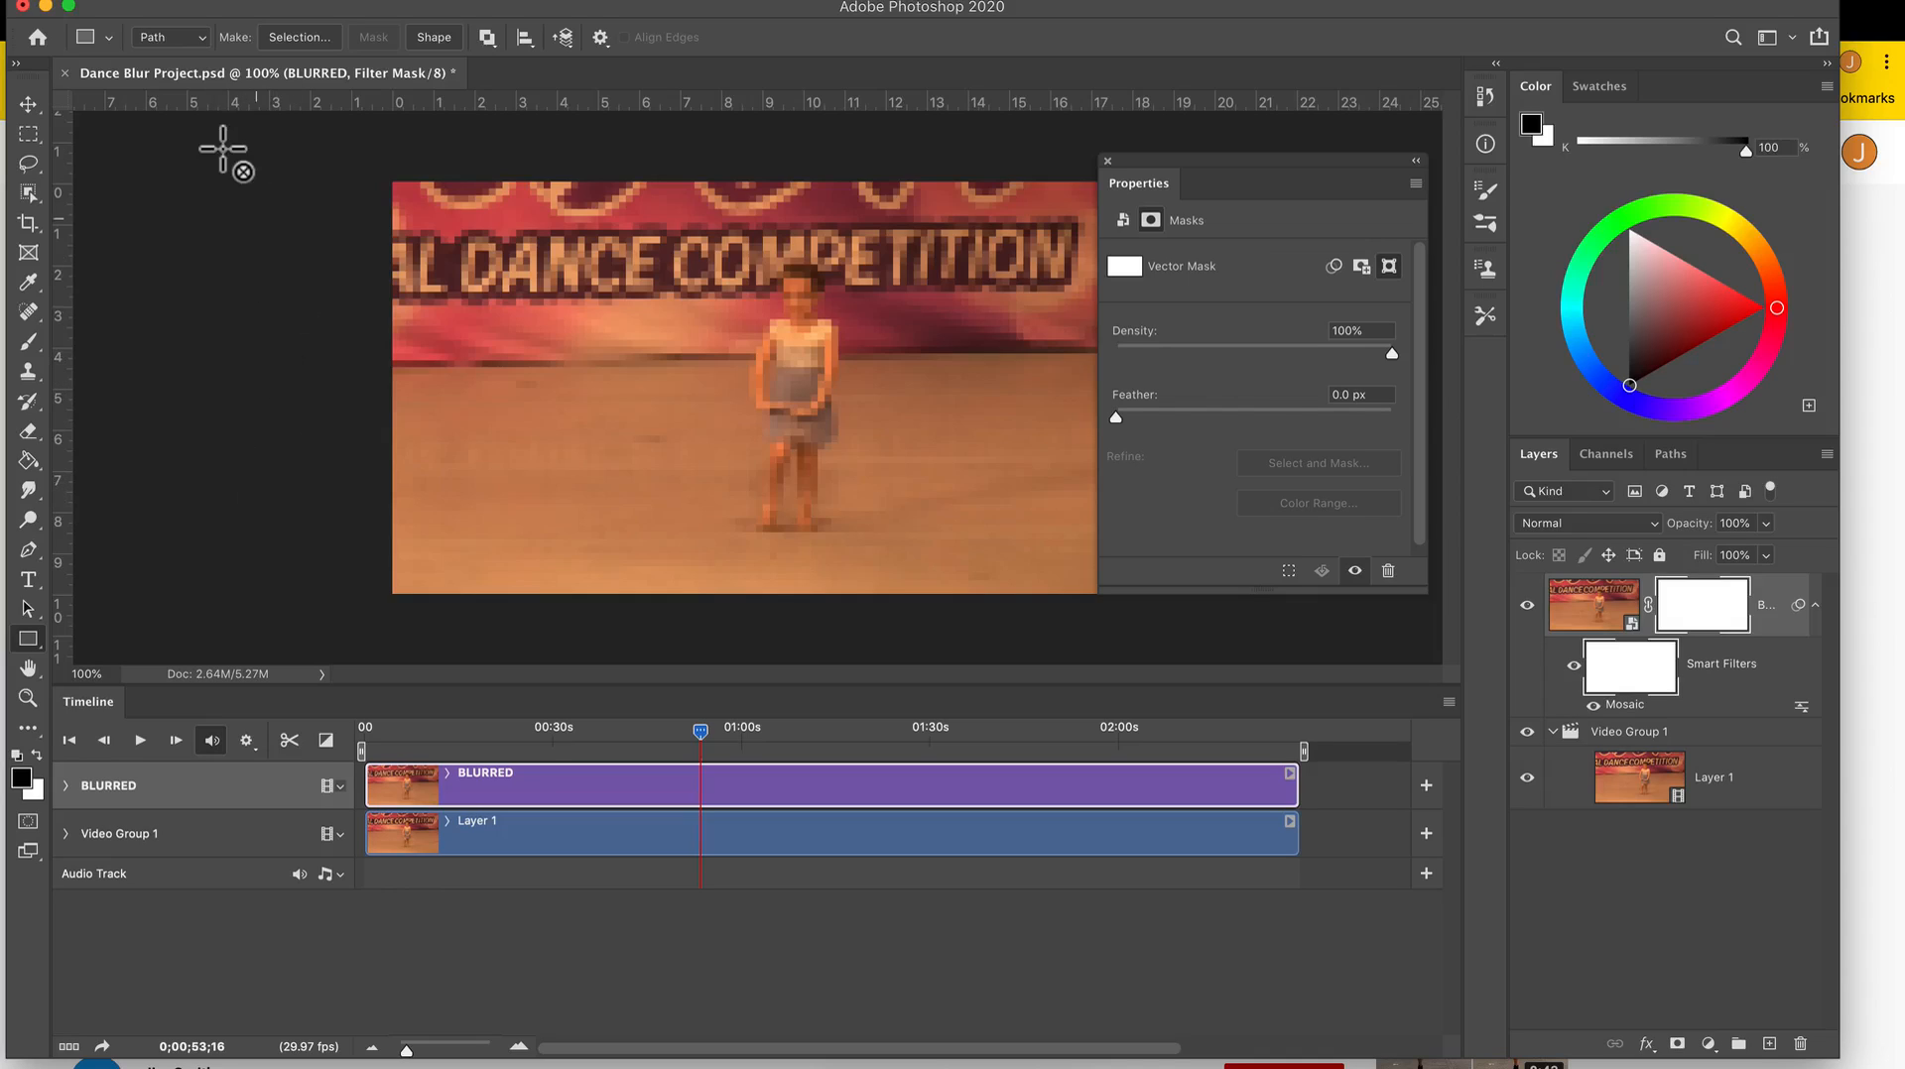
left_click(203, 38)
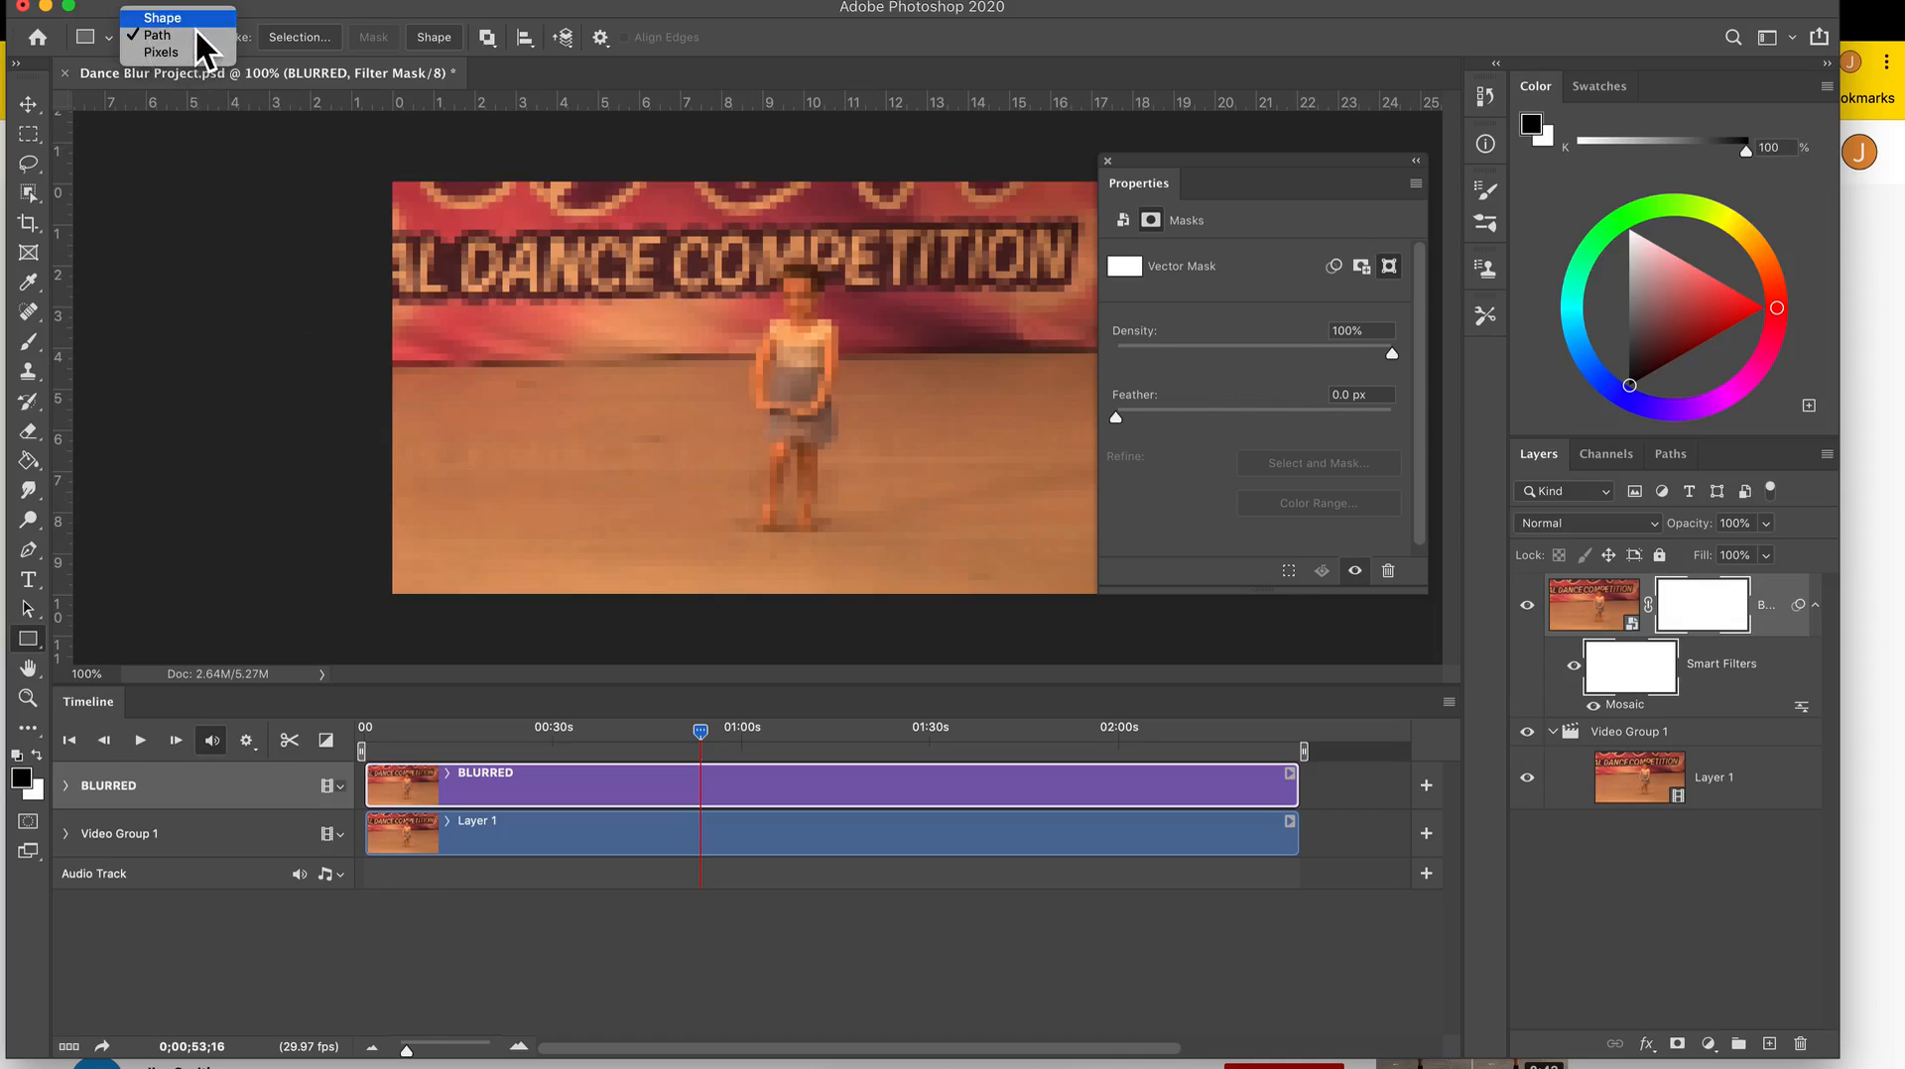
left_click(188, 40)
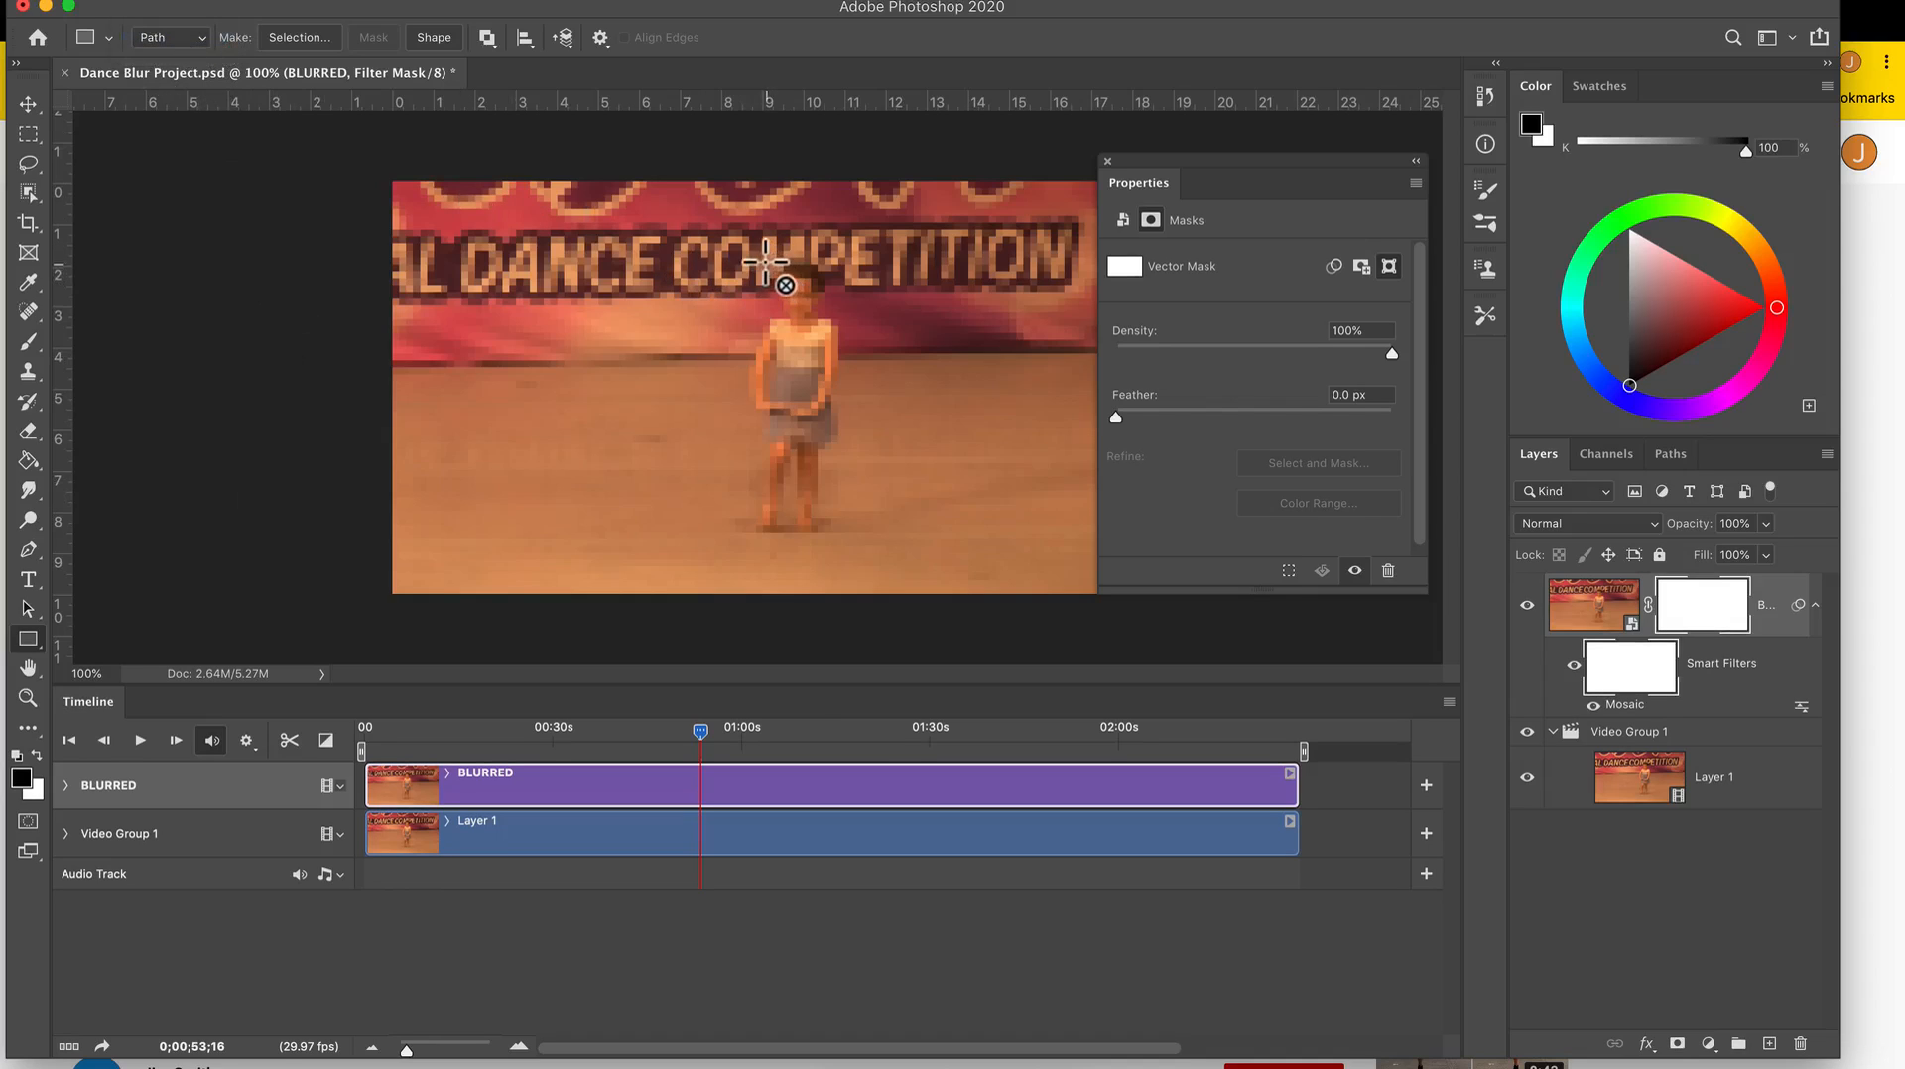
left_click_drag(764, 259, 840, 338)
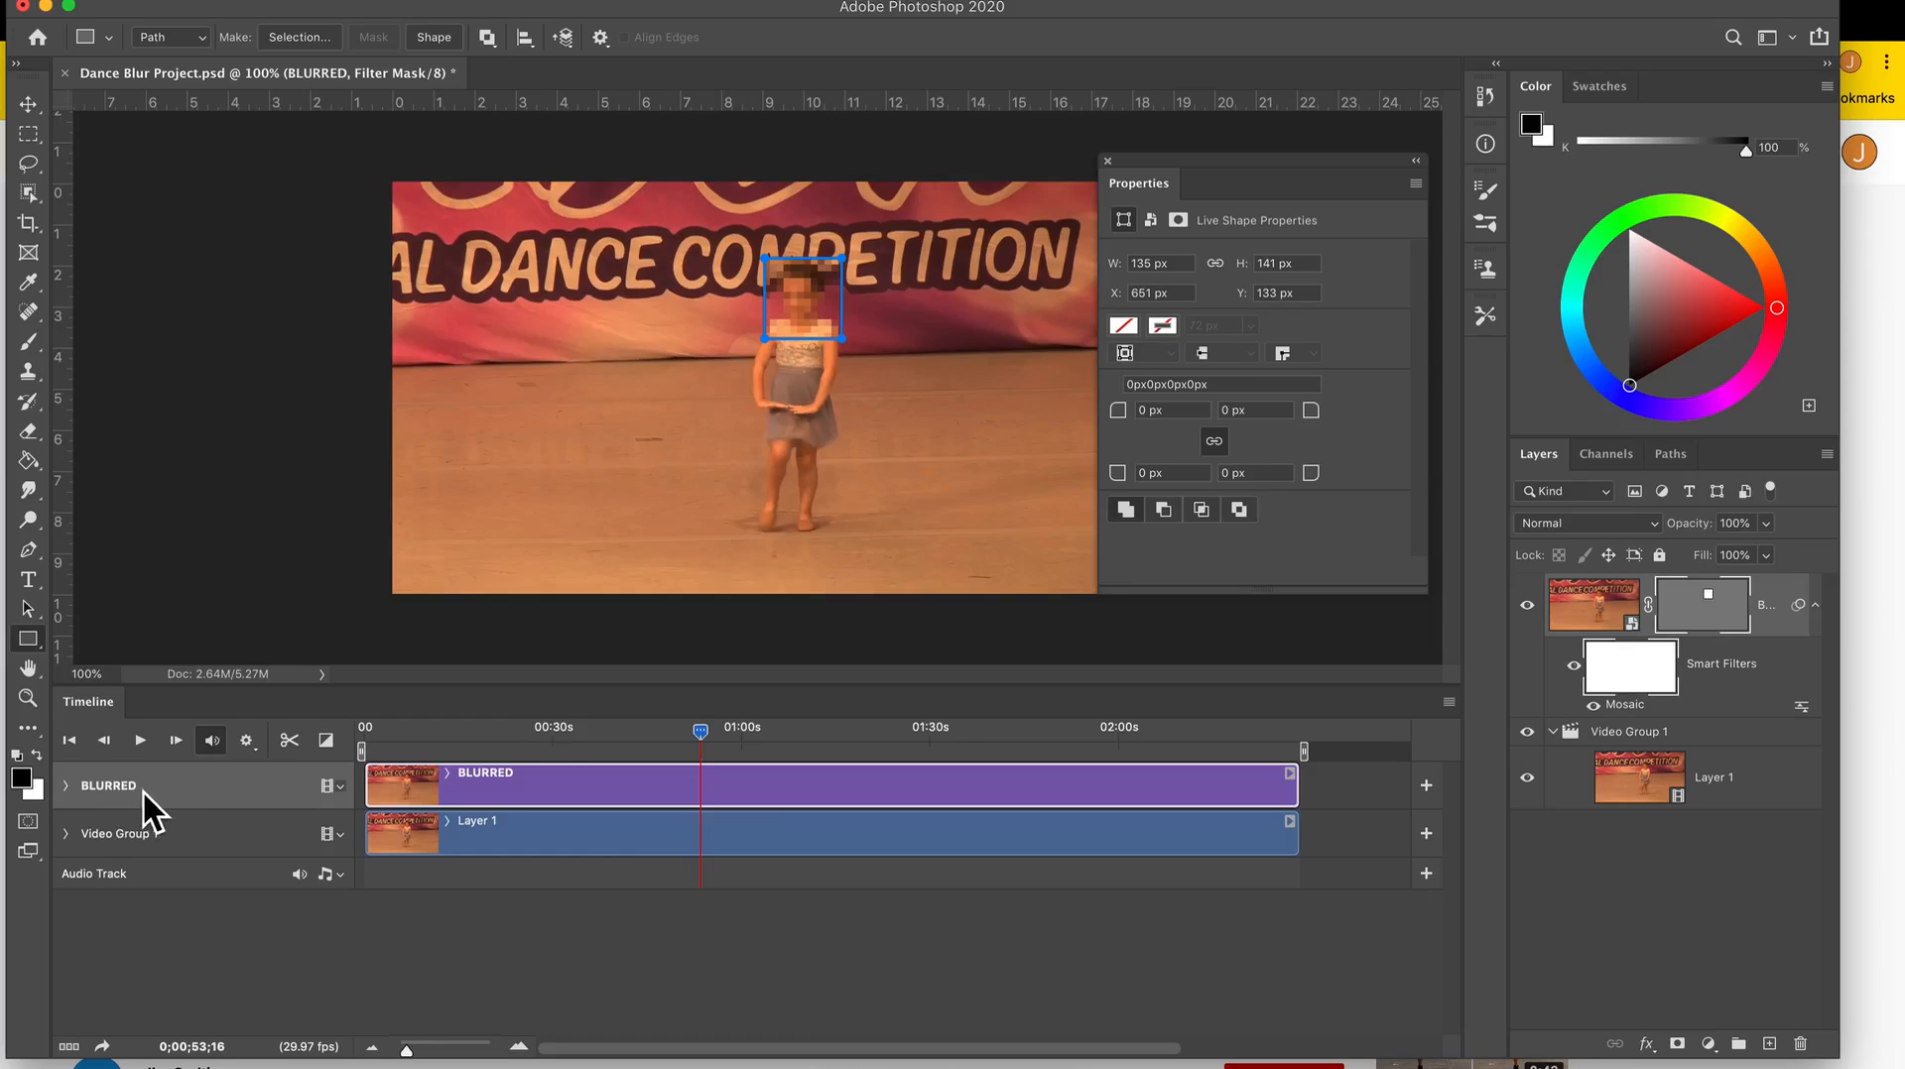
Enable keyframing of the BLURRED layer's Vector Mask Position, setting the first keyframe at 0;00;53;16.
left_click(69, 795)
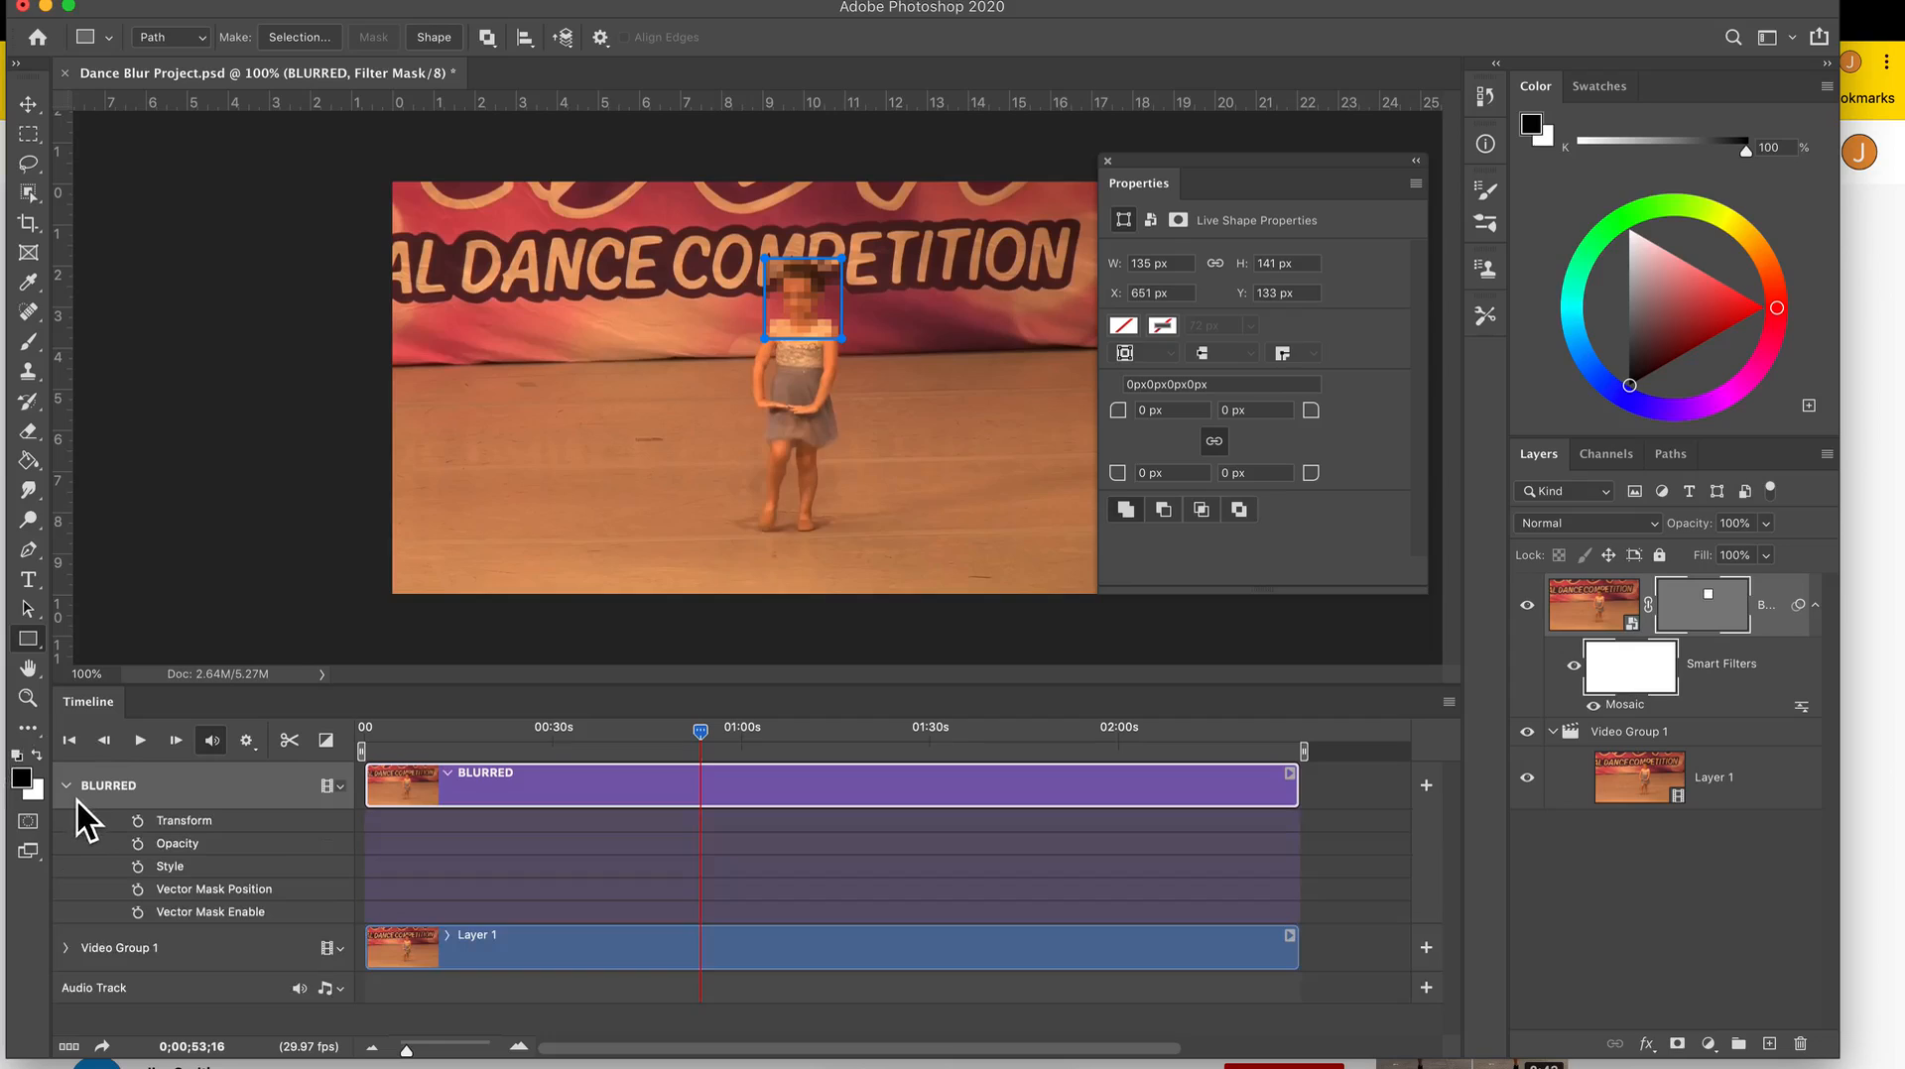
left_click(75, 793)
left_click(76, 794)
left_click(144, 895)
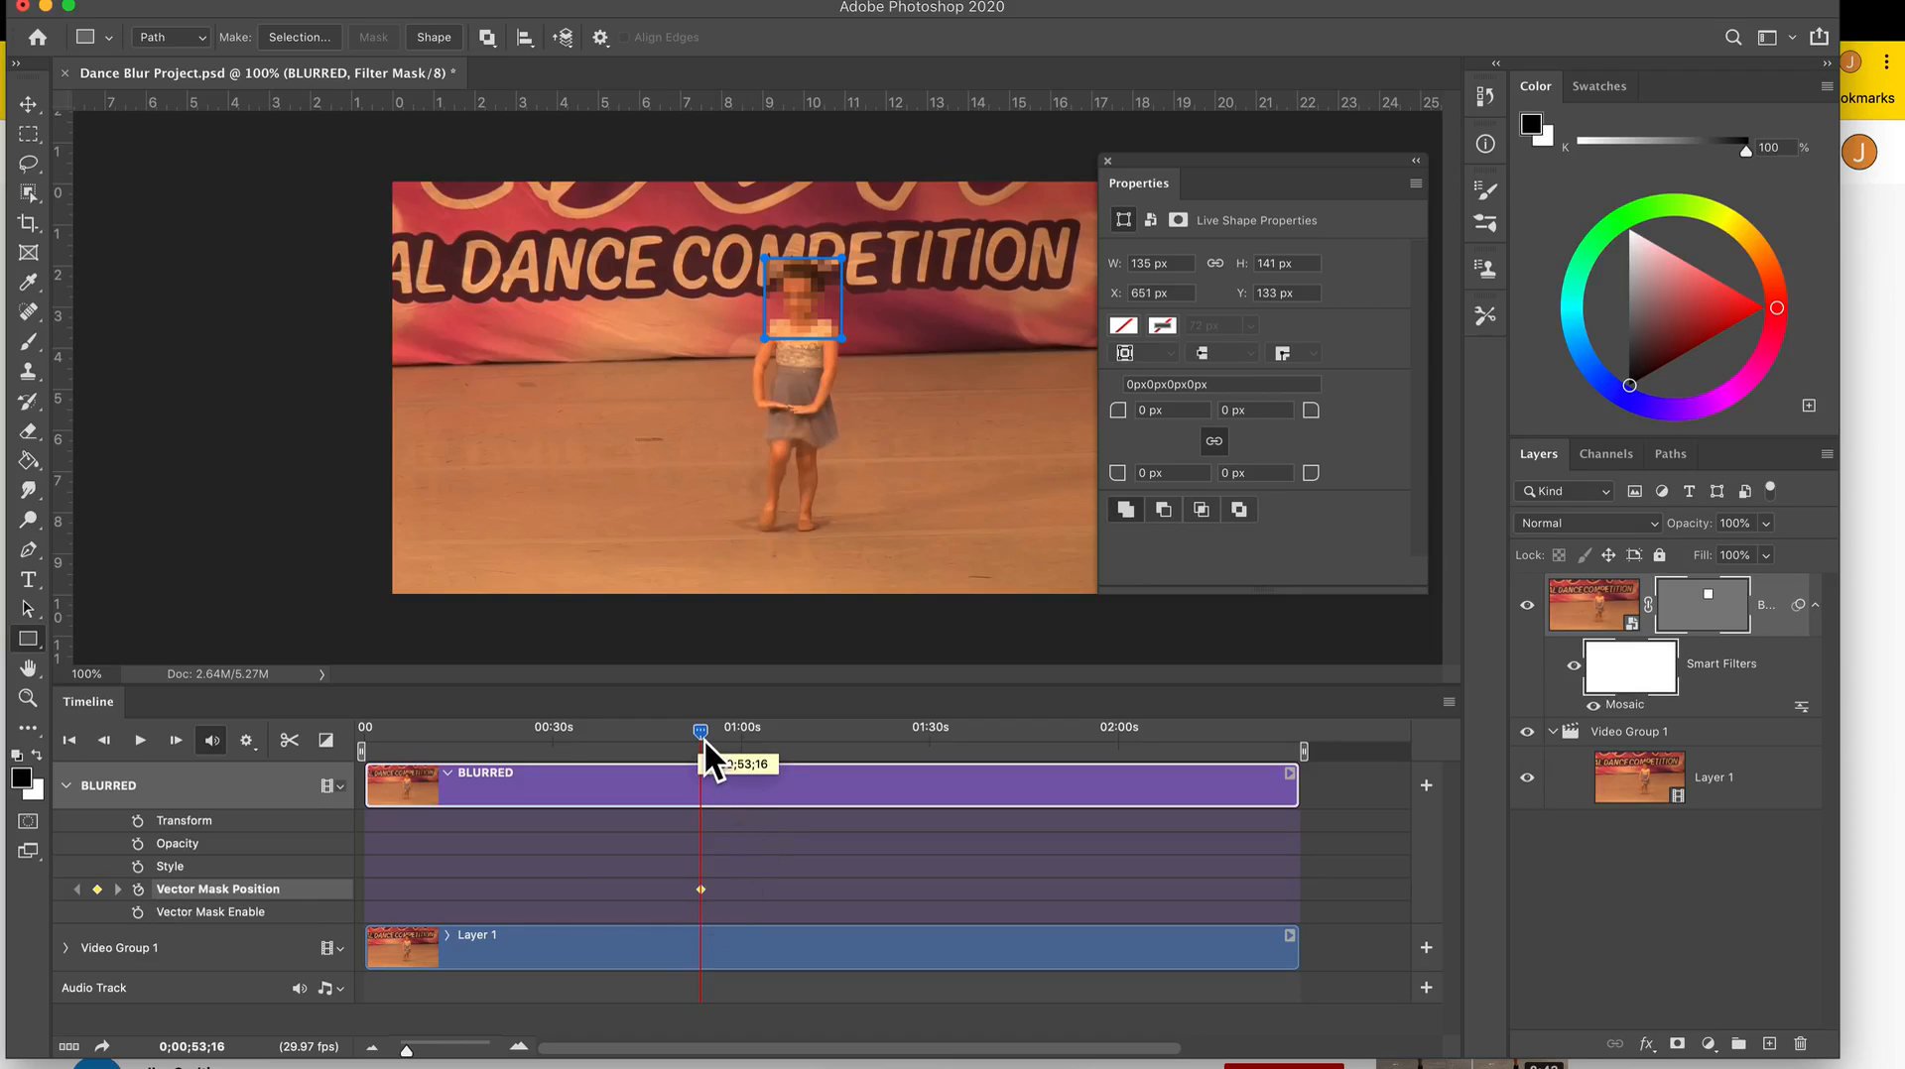
Go to 0;00;55;06 and move the mask rectangle over the dancer's head with the Path Selection tool, to about X 576, Y 133 px.
left_click_drag(704, 739, 712, 735)
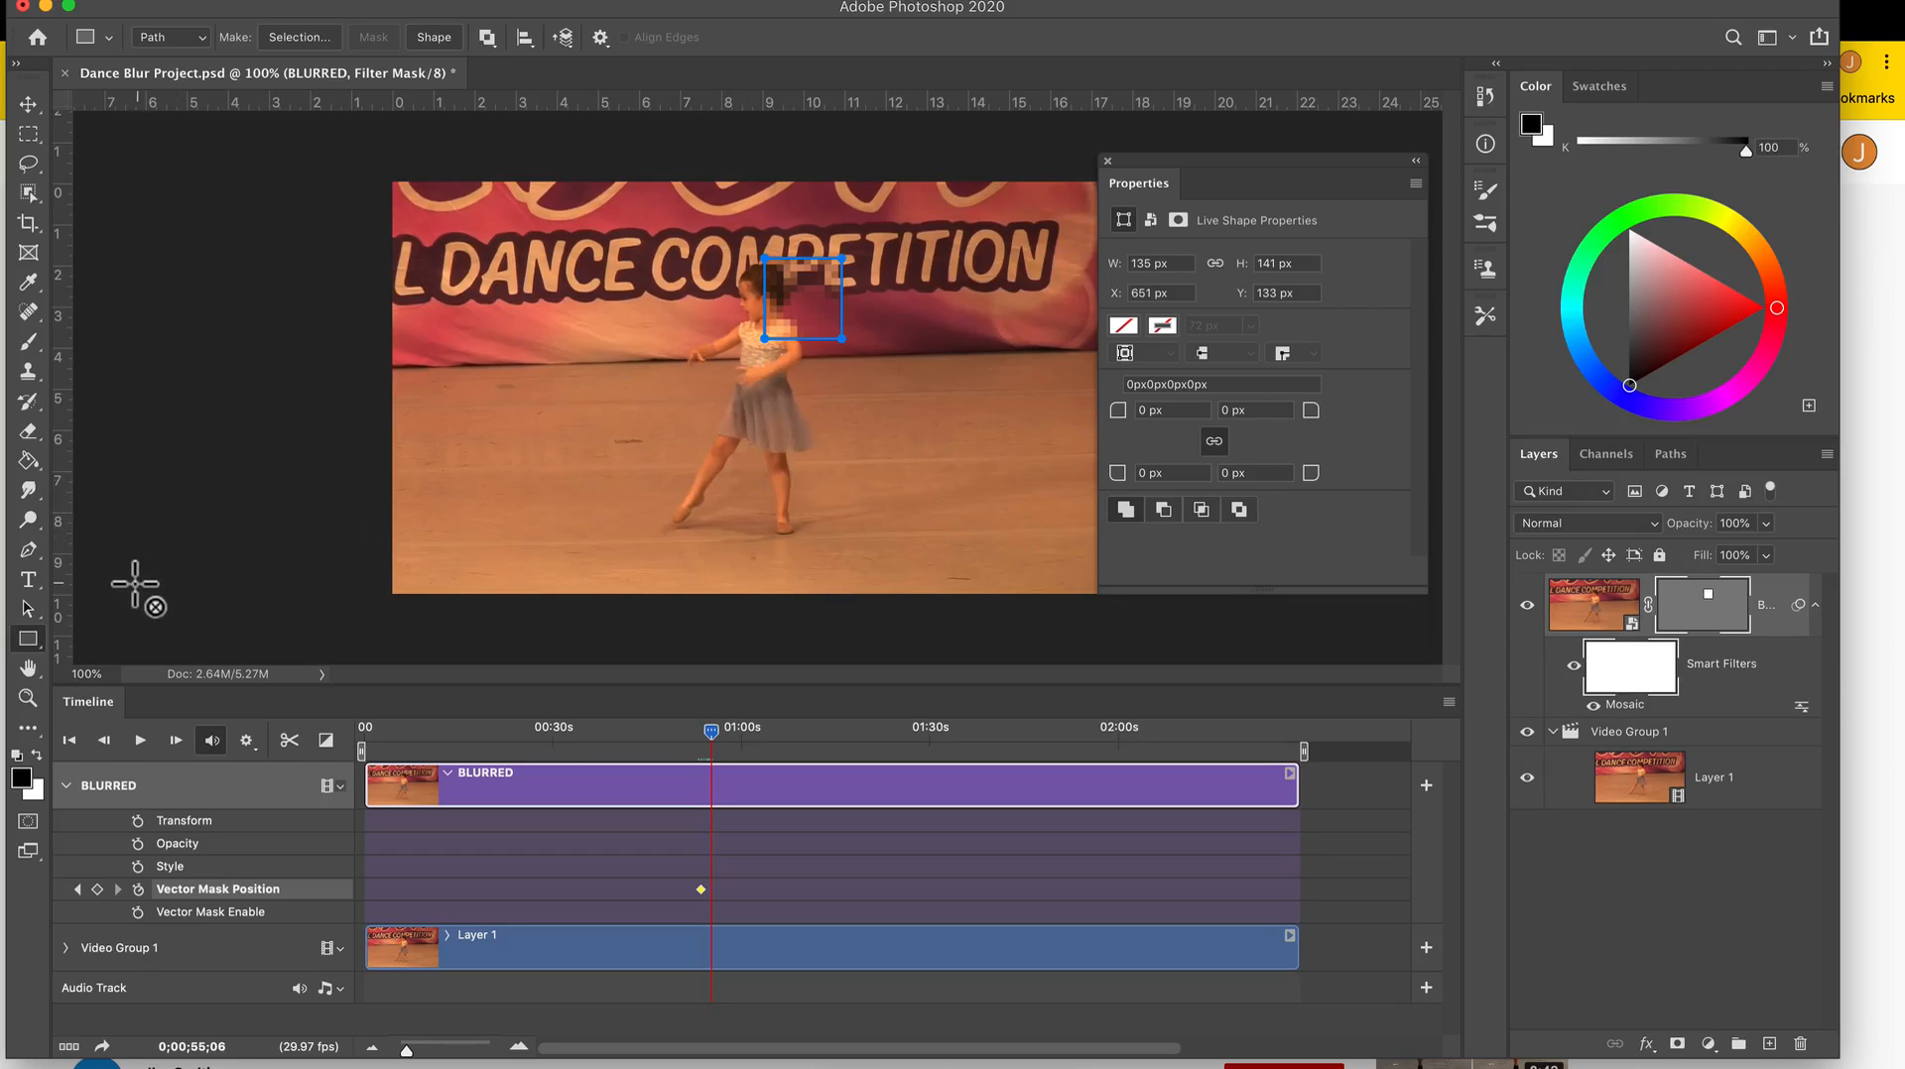
left_click(33, 615)
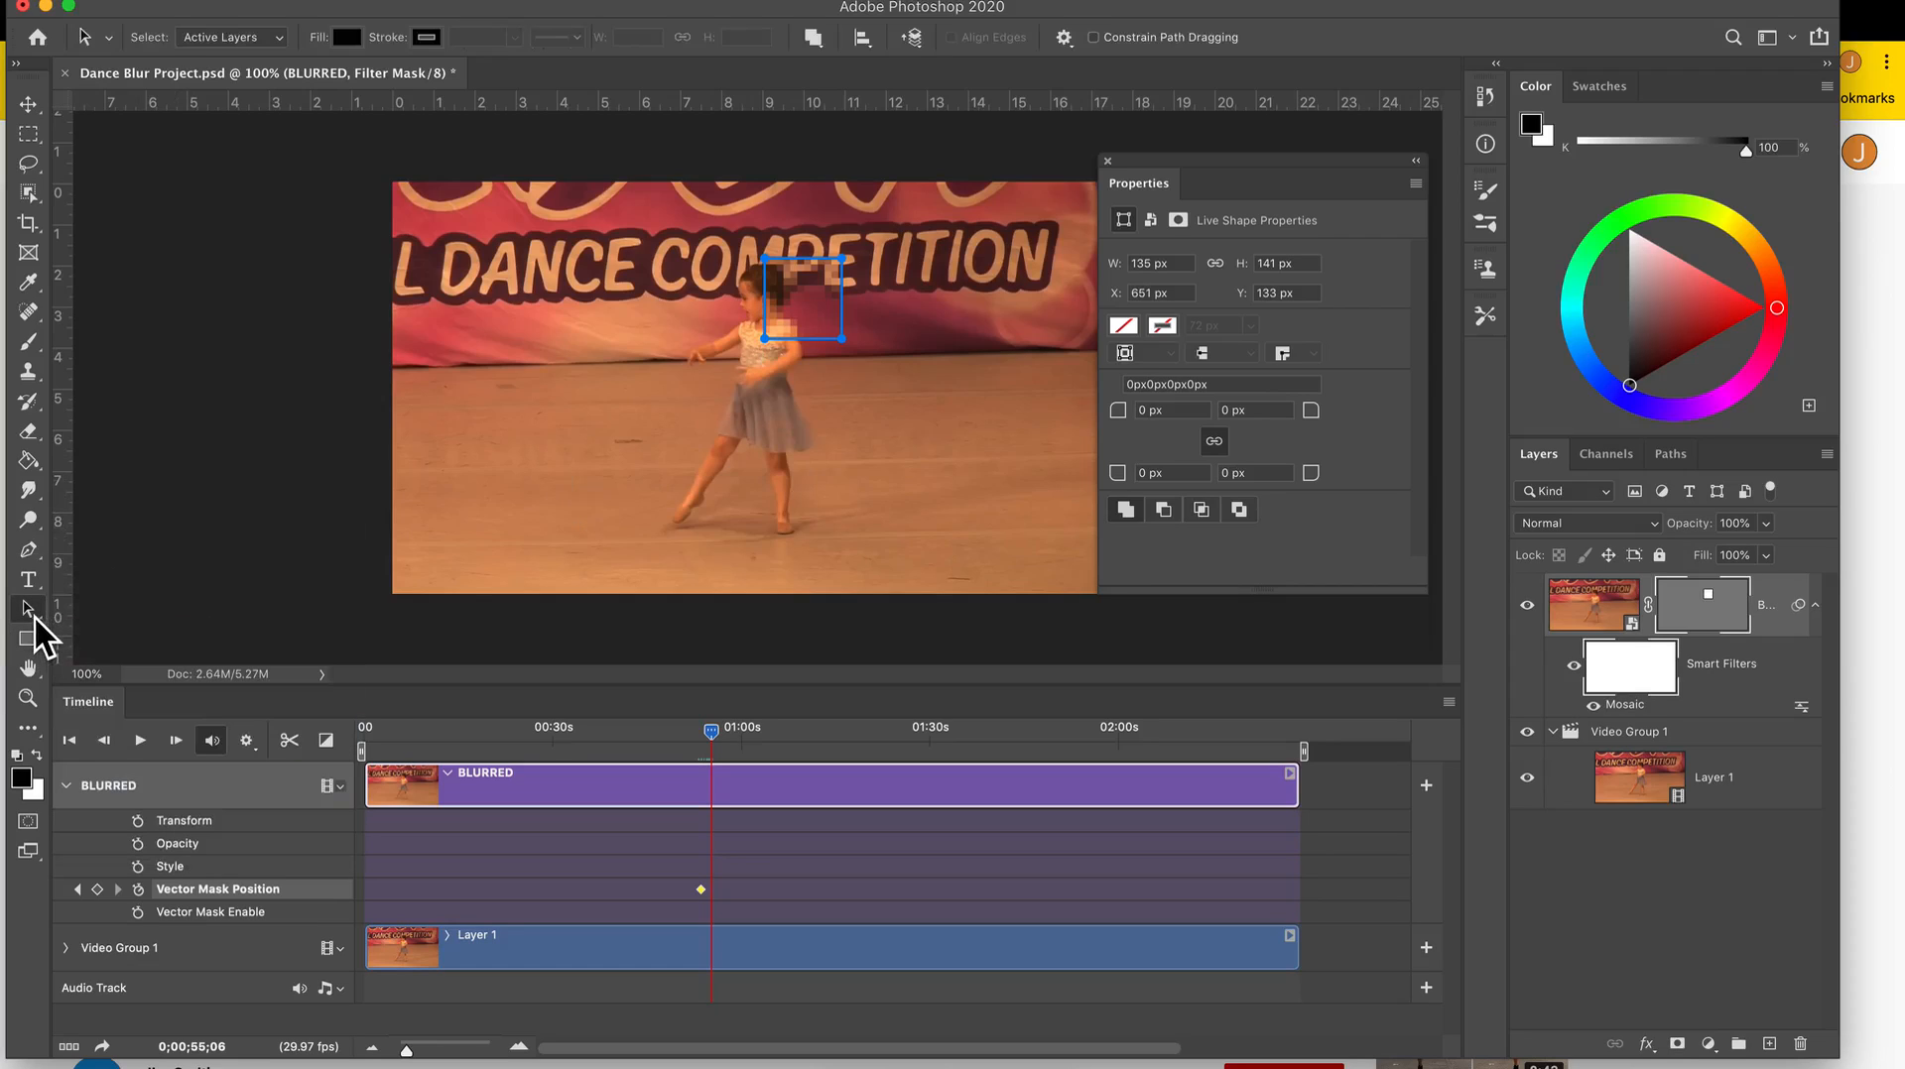
left_click(27, 616)
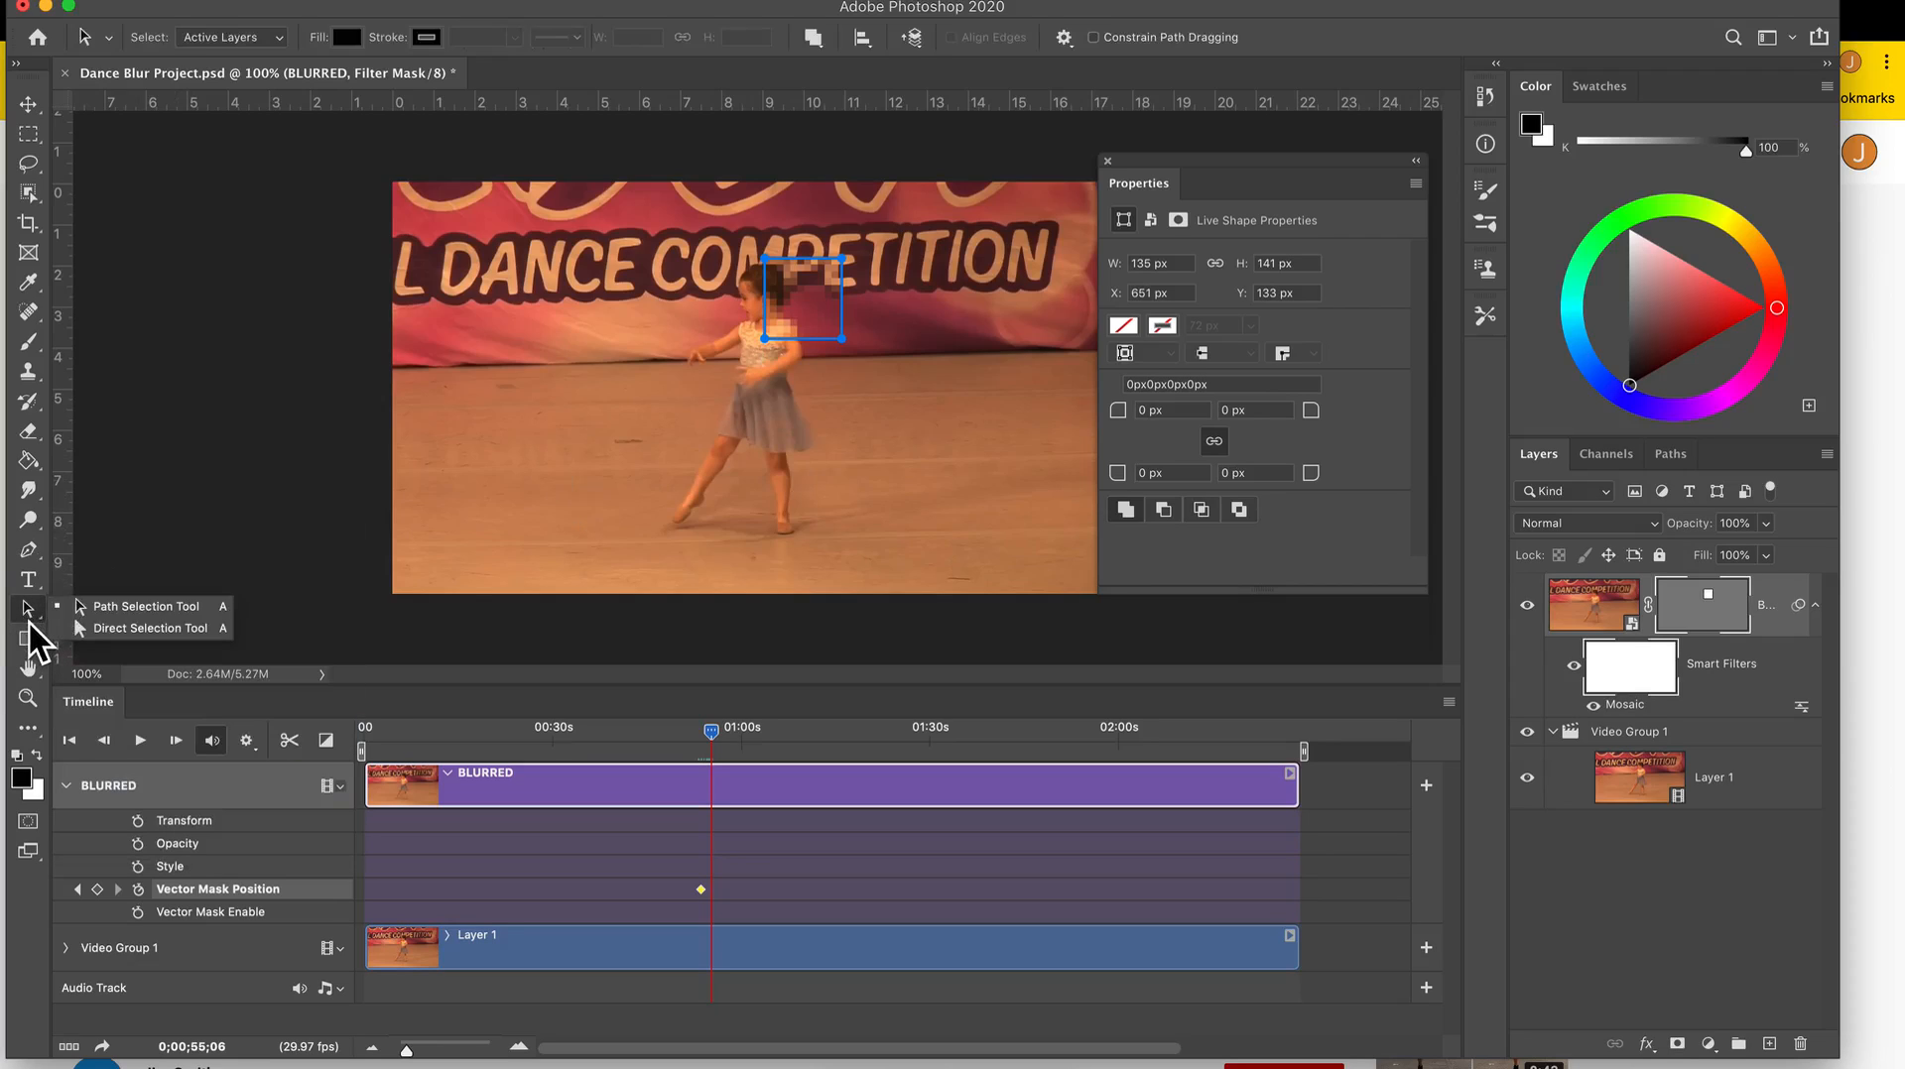
left_click(39, 621)
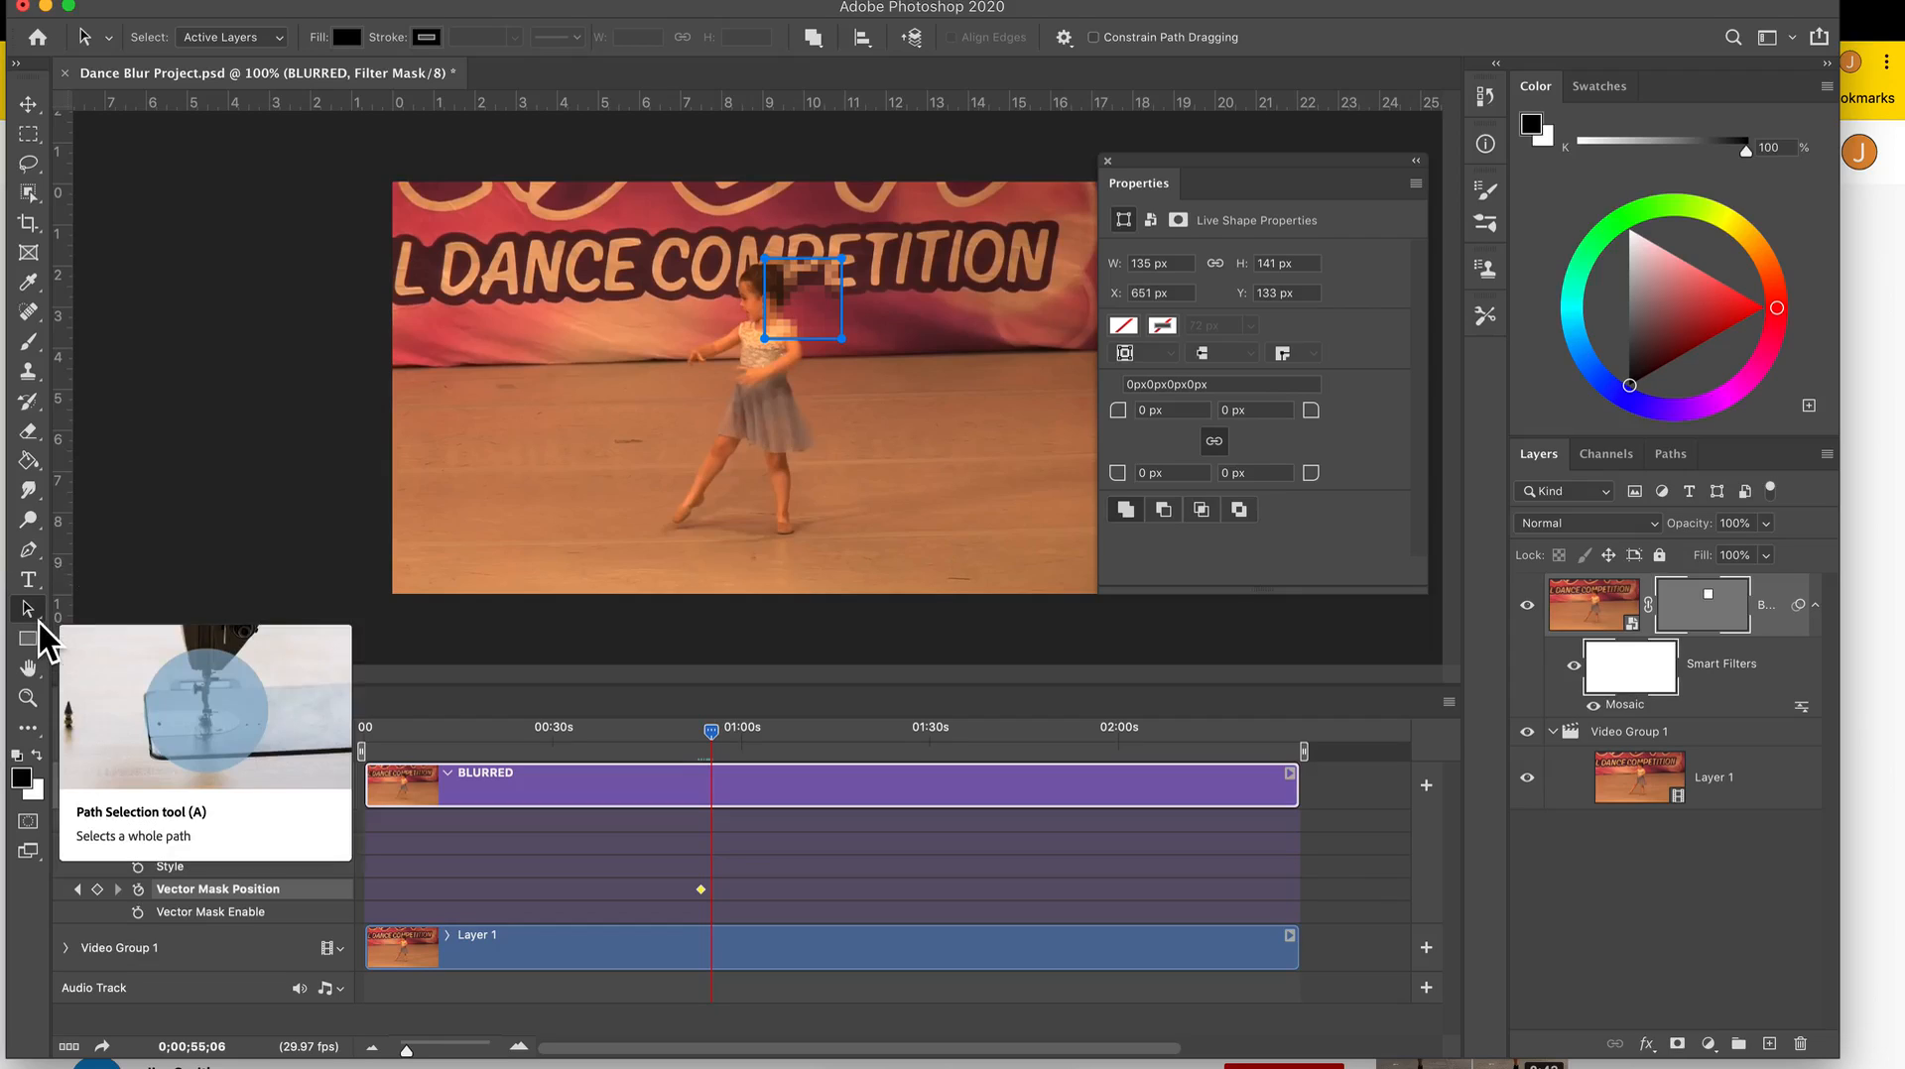
left_click(36, 611)
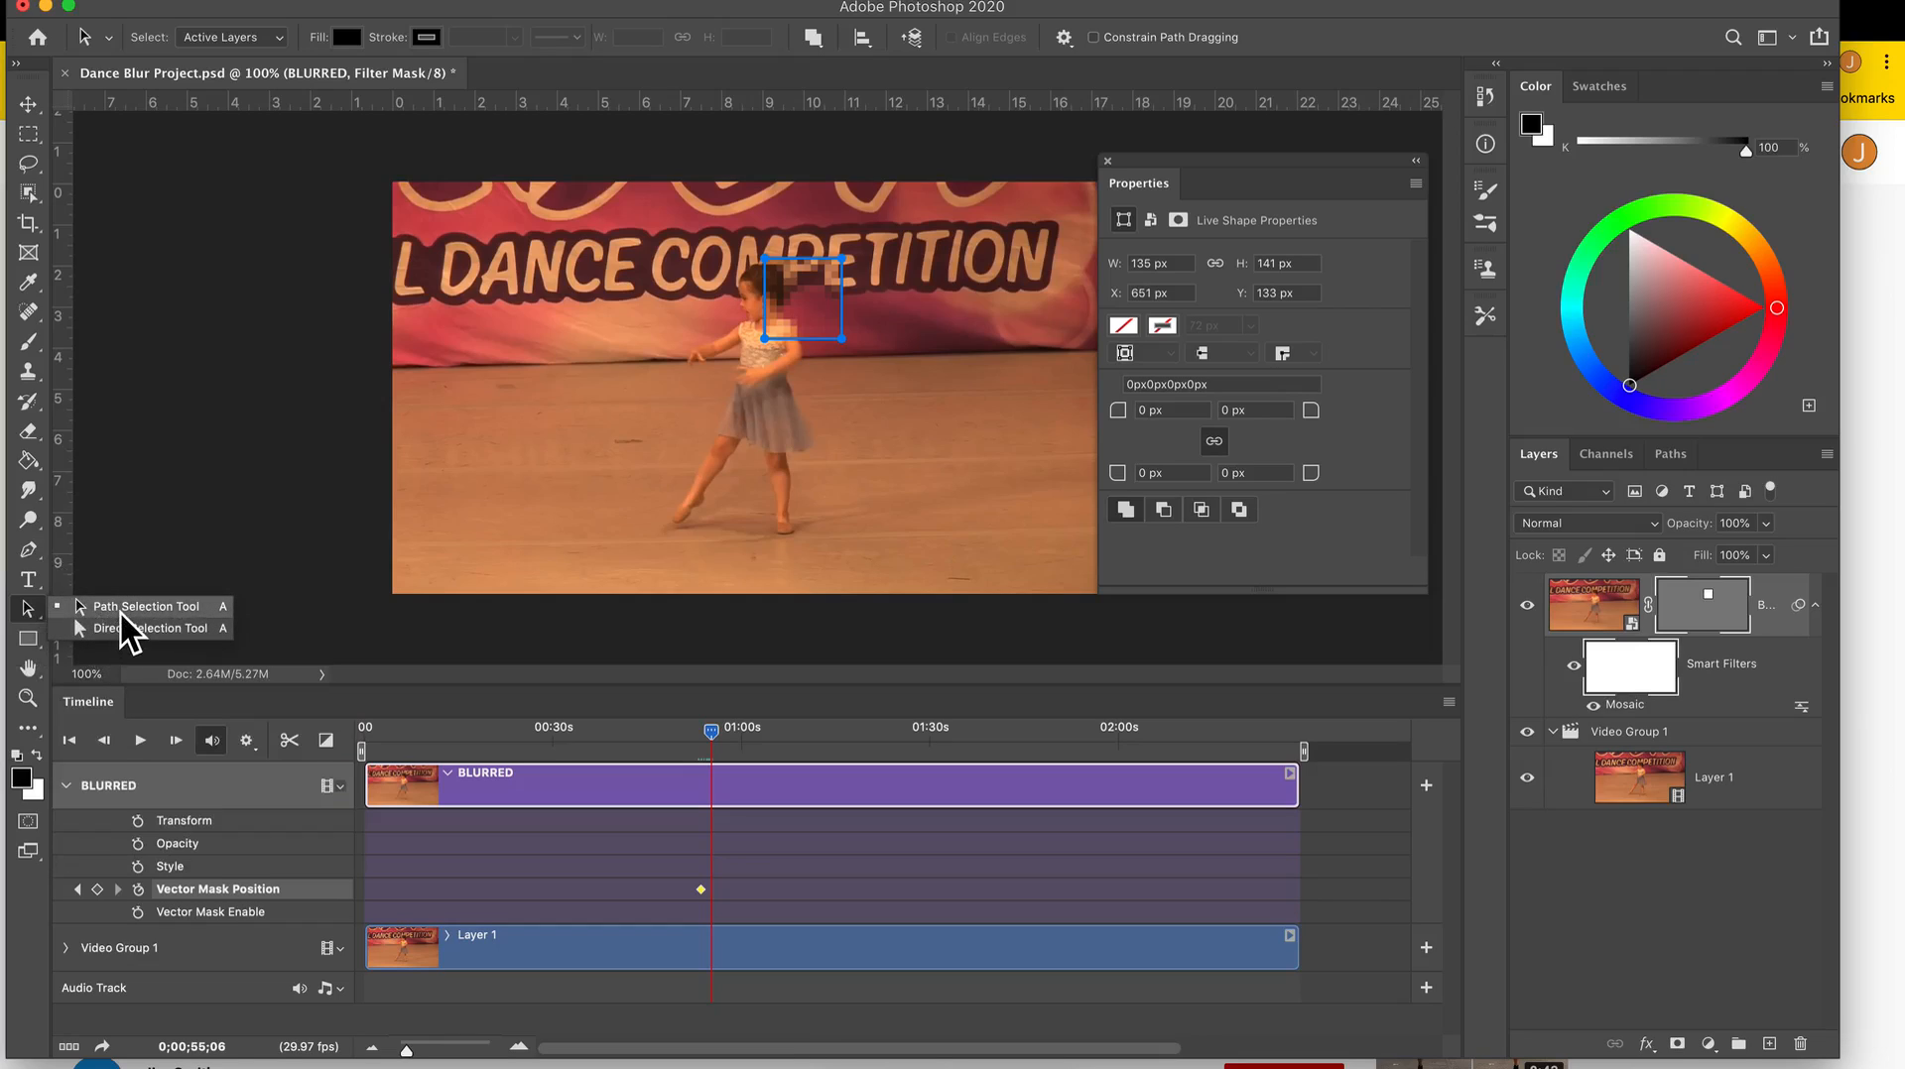
left_click(121, 613)
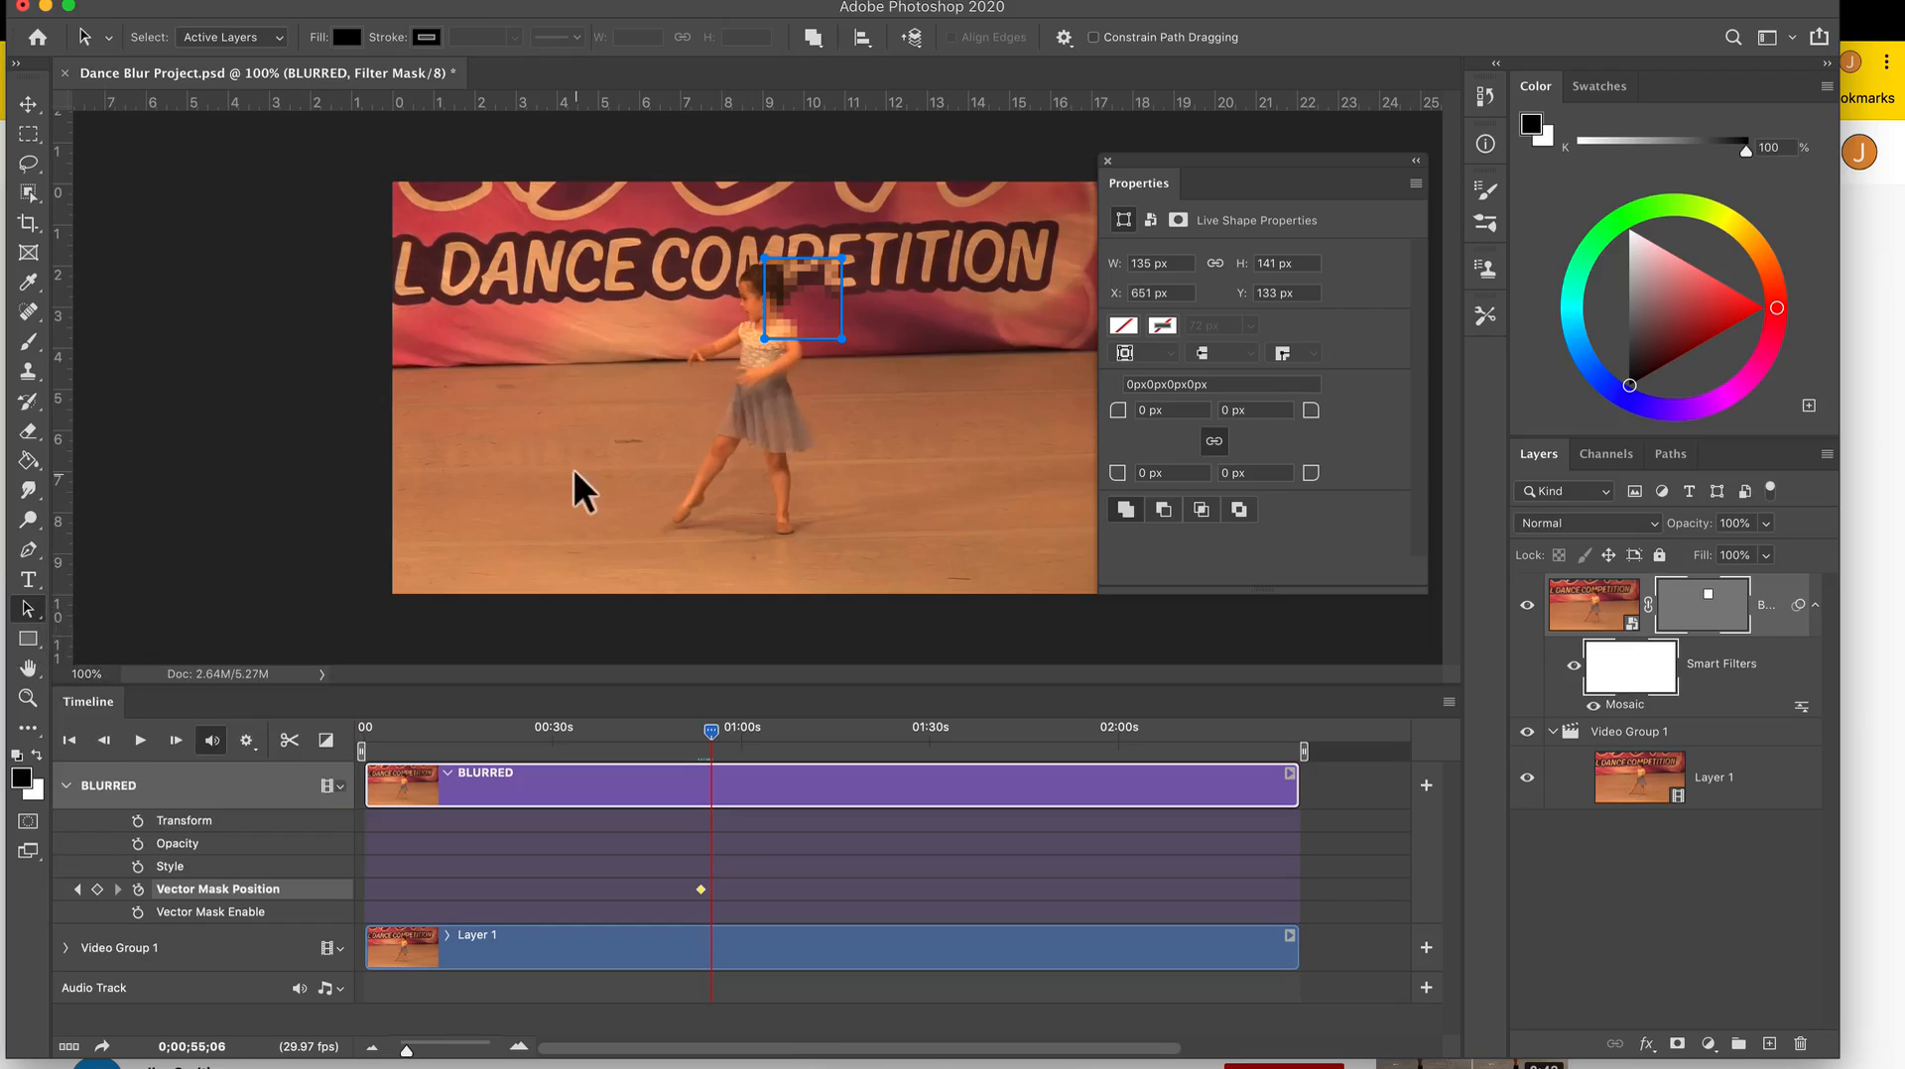
left_click_drag(803, 313, 760, 312)
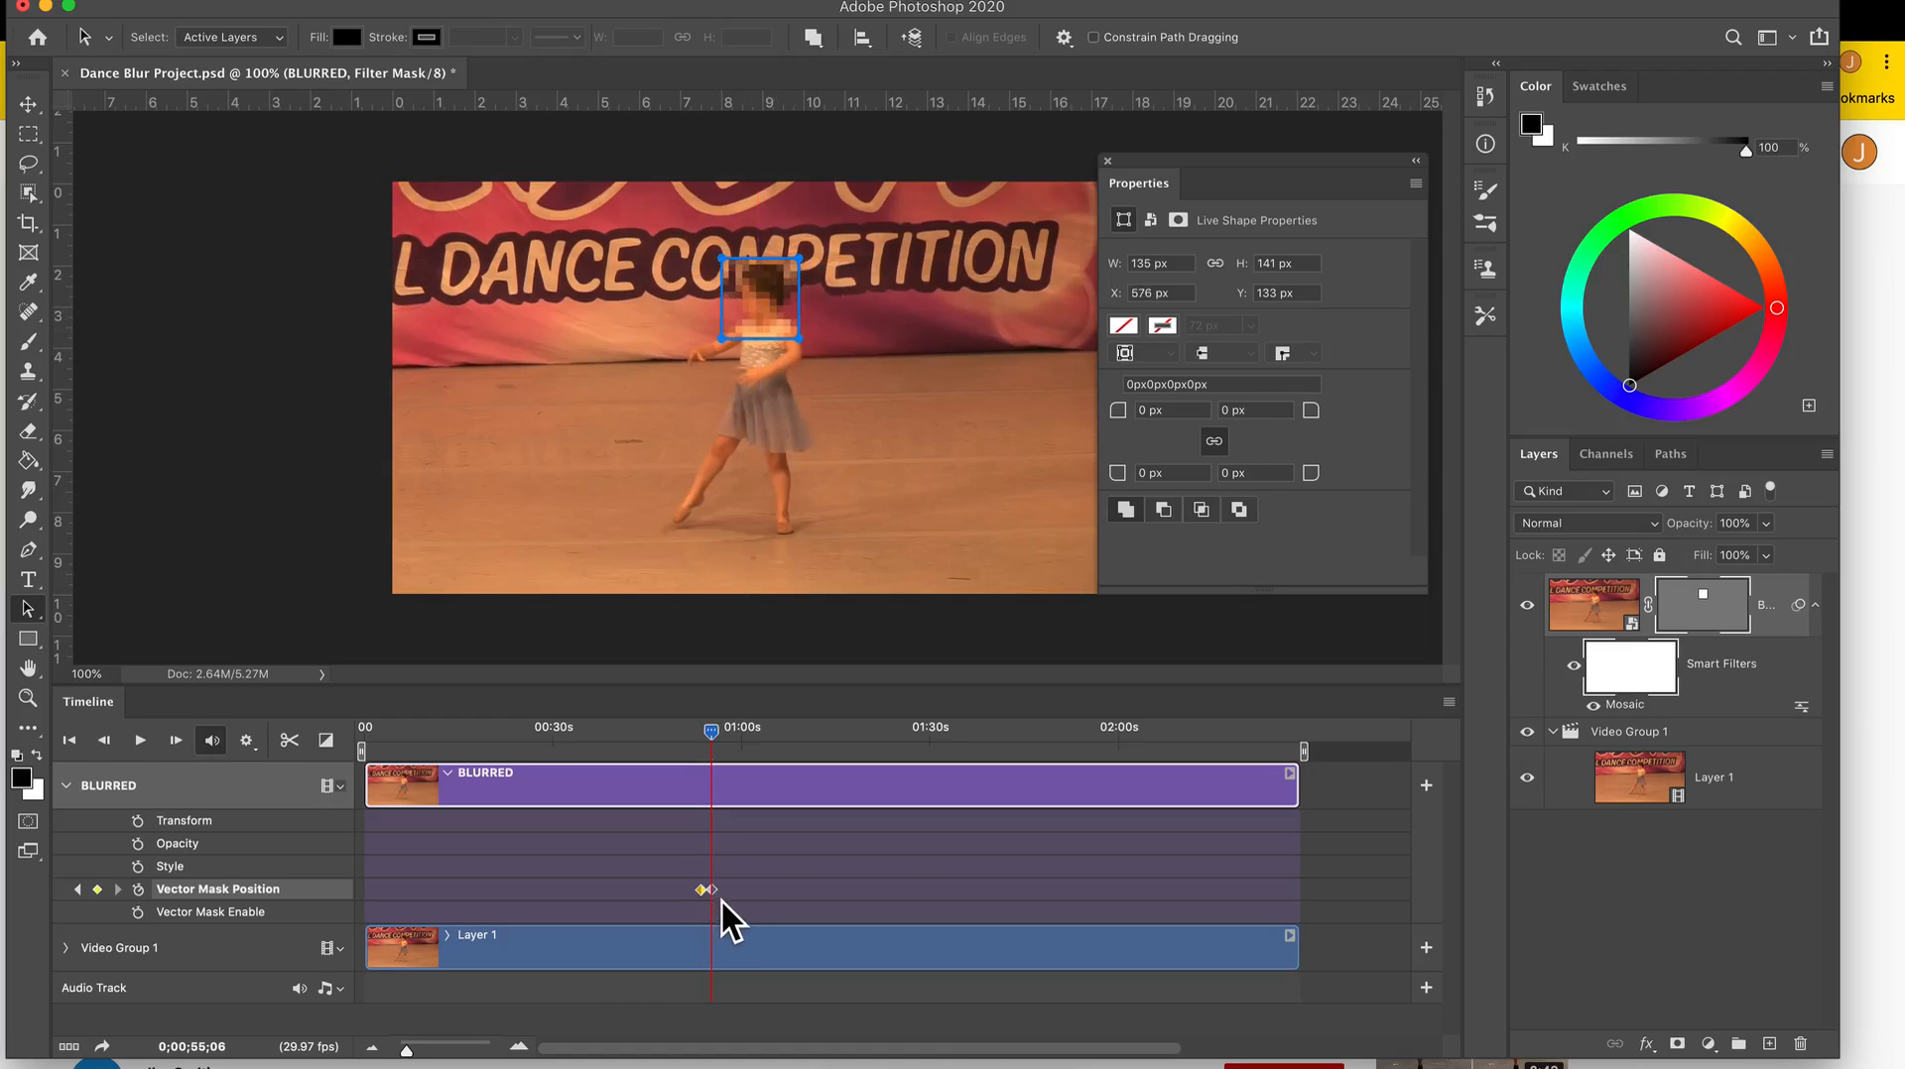
Reposition the mask rectangle over the head at 0;00;56;29 (about X 529, Y 148 px) and 0;01;00;14 (about X 564, Y 121 px).
left_click(719, 735)
left_click_drag(718, 735, 724, 735)
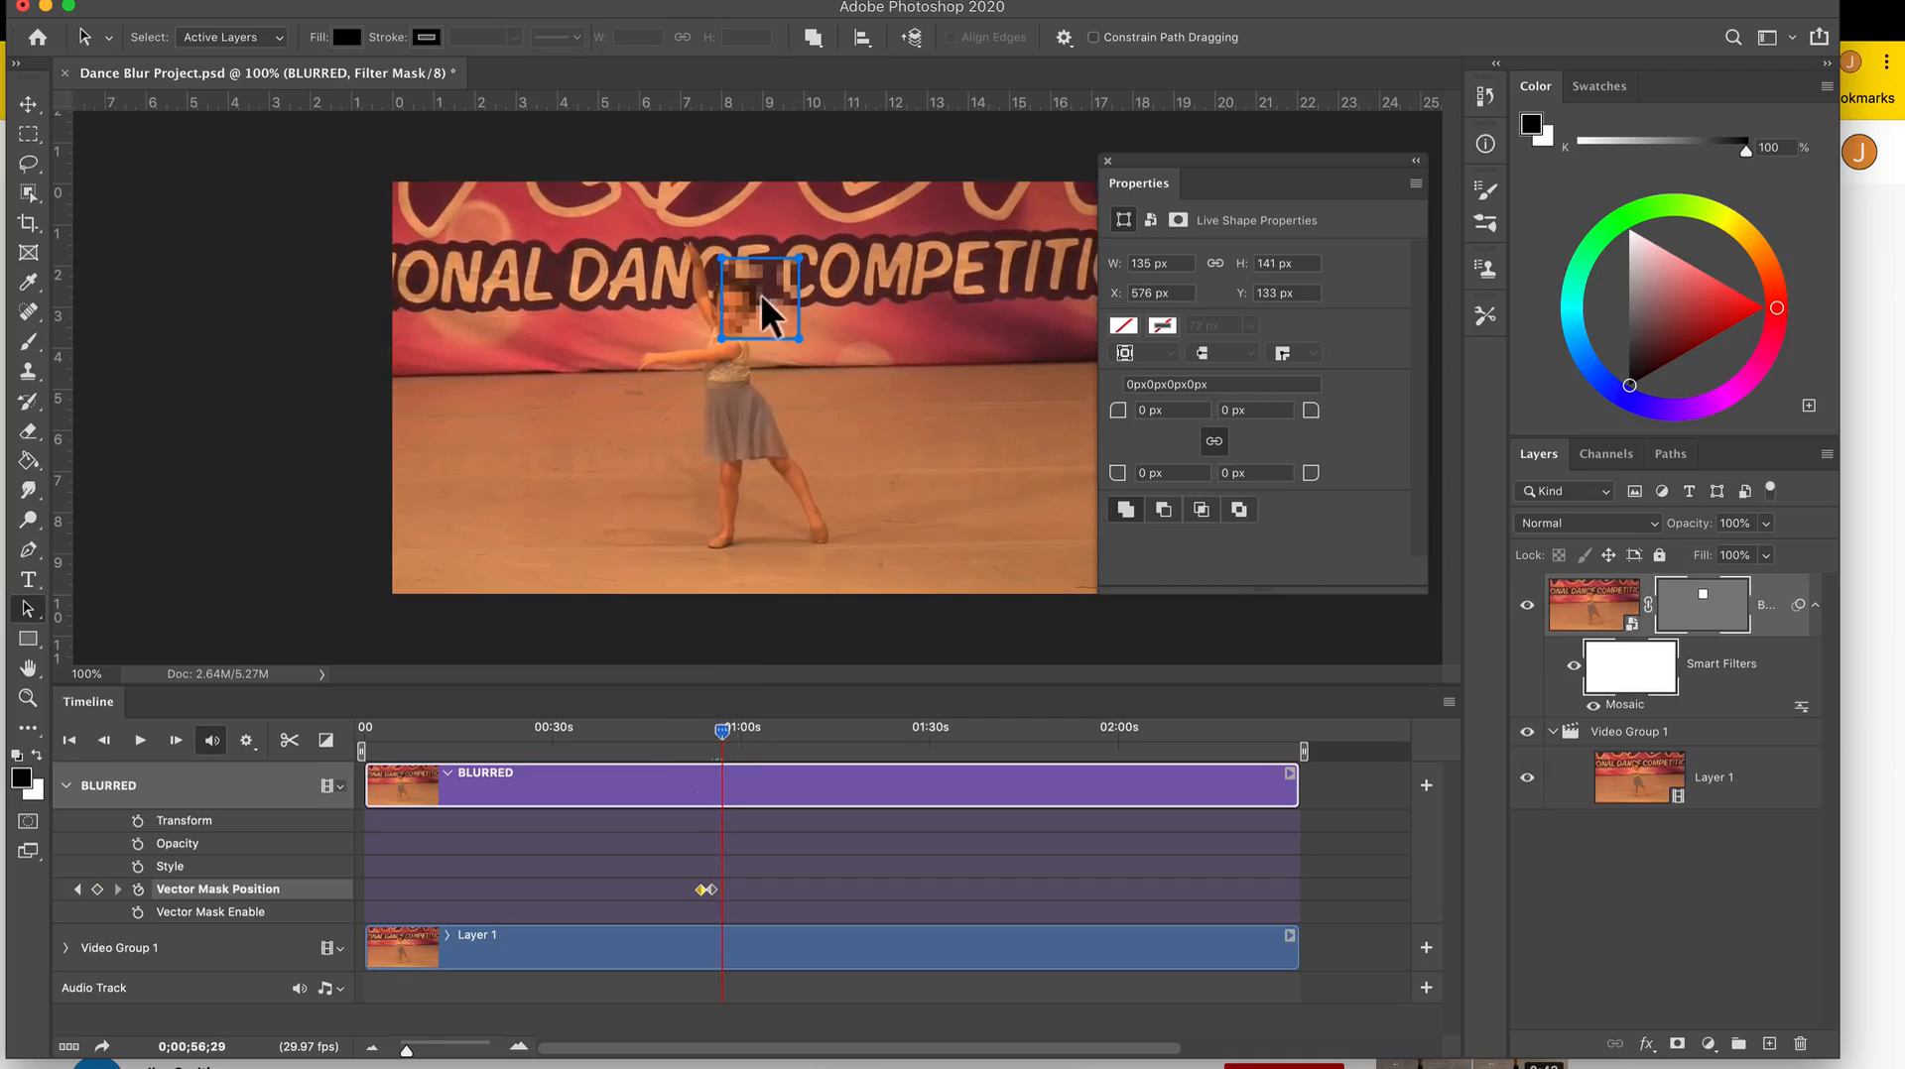
left_click_drag(758, 295, 732, 300)
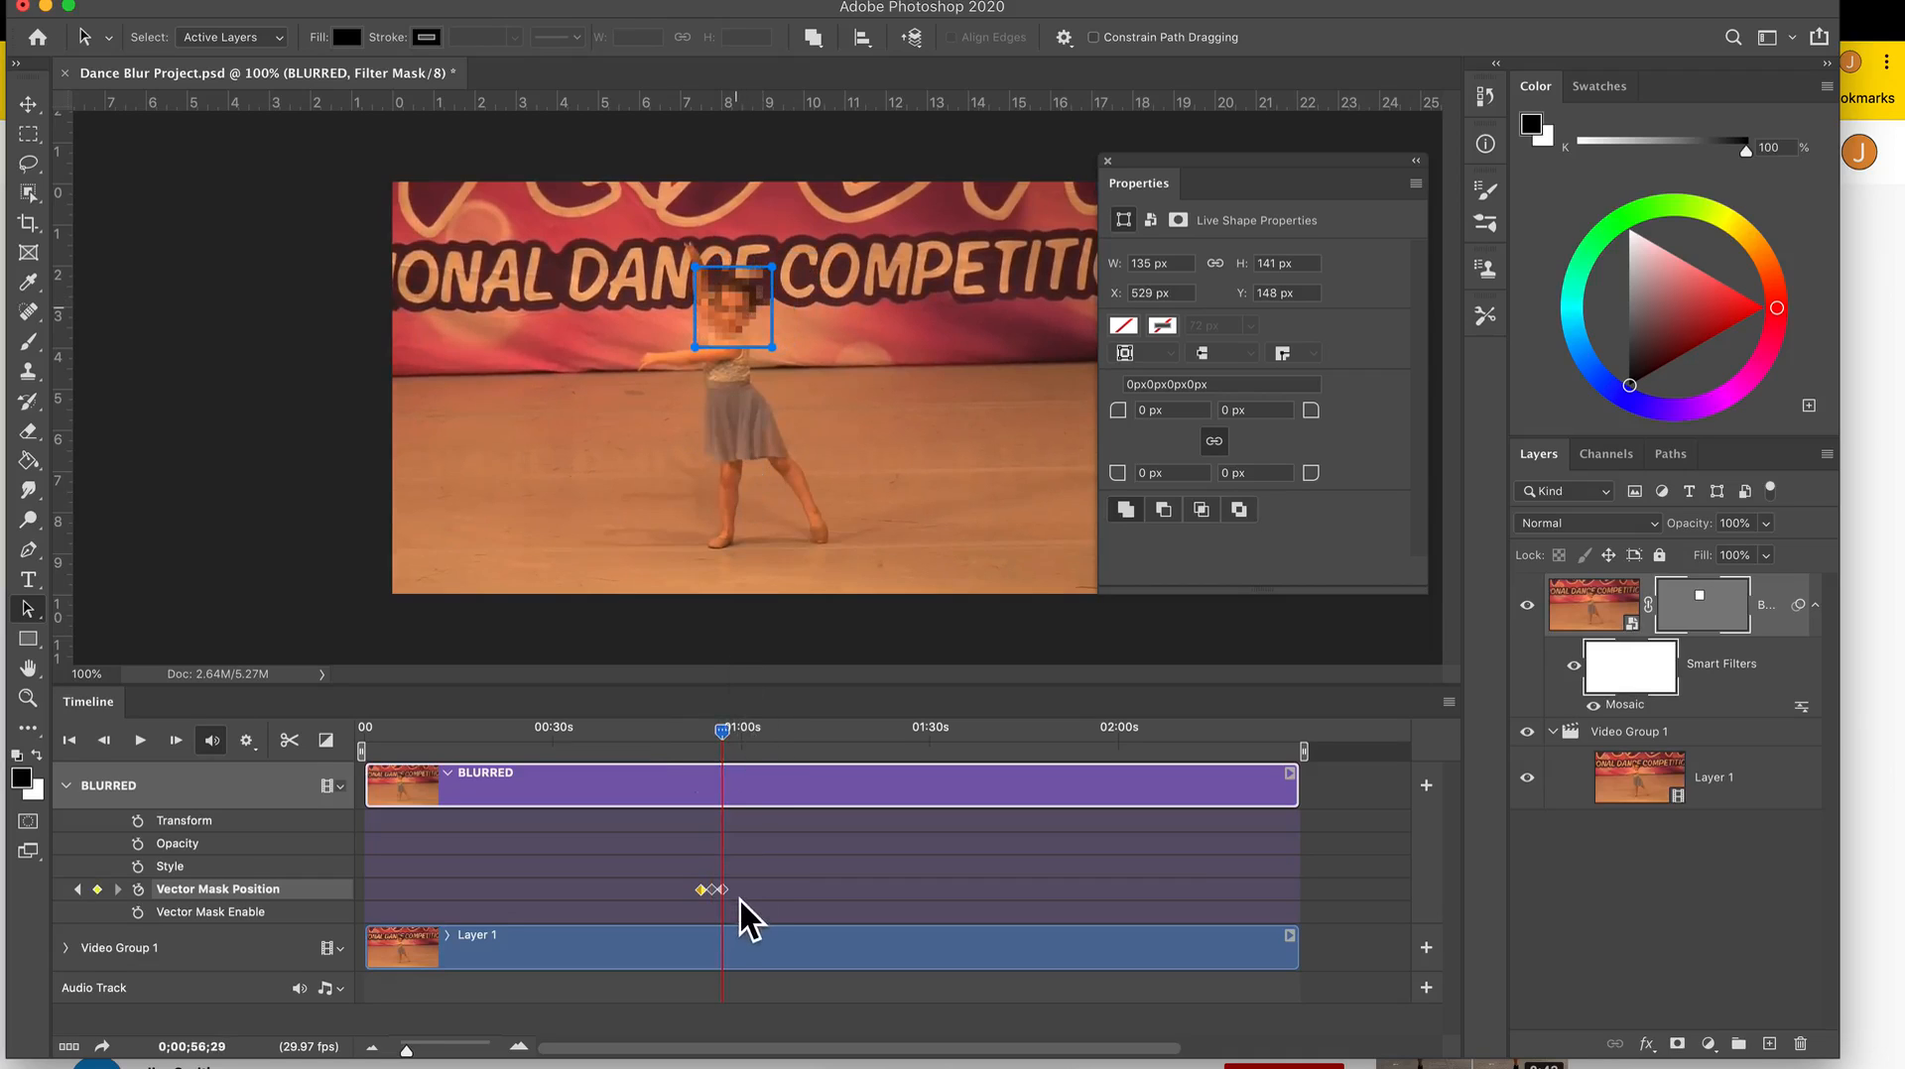
left_click_drag(730, 741, 750, 743)
left_click_drag(738, 280, 758, 265)
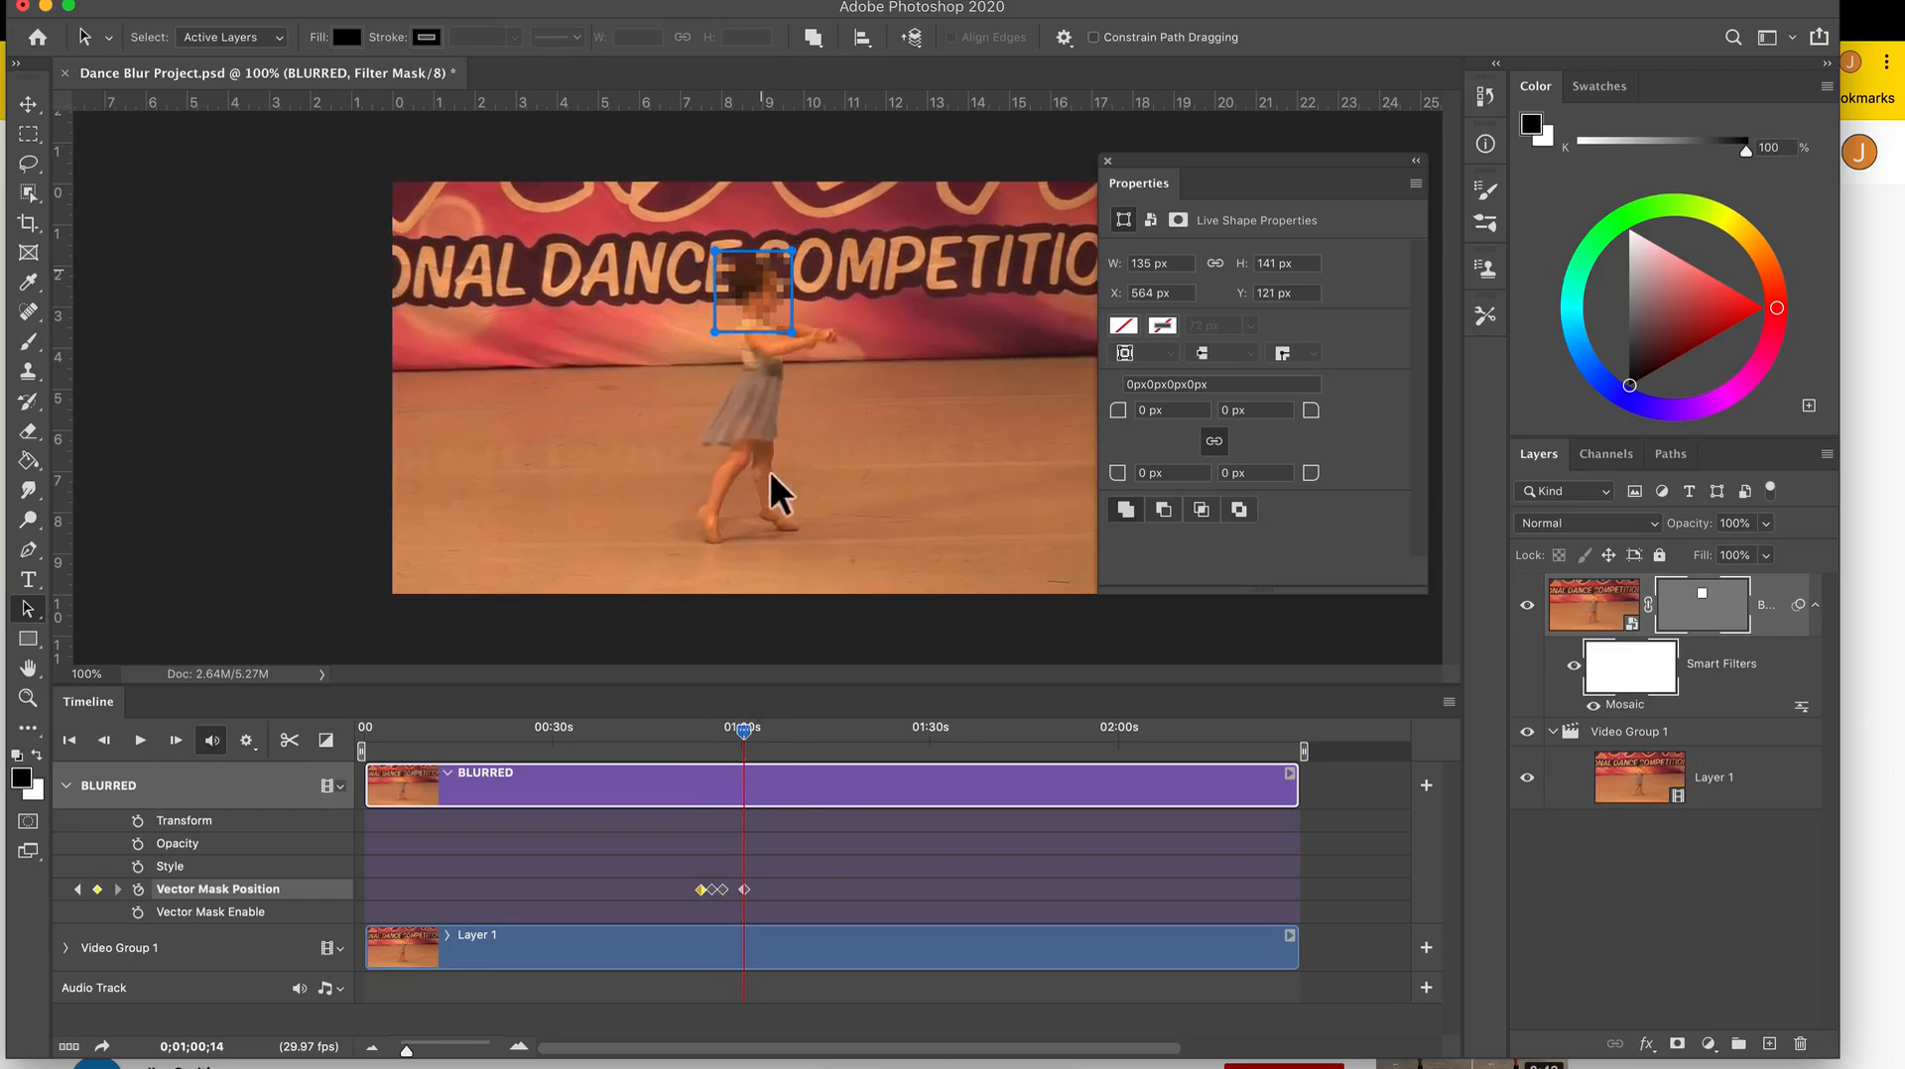
Keyframe the mask rectangle over the head at 0;01;01;09 (about X 616, Y 128 px) and 0;01;03;07 (about X 688, Y 149 px).
left_click_drag(752, 736, 756, 736)
left_click_drag(753, 282, 805, 289)
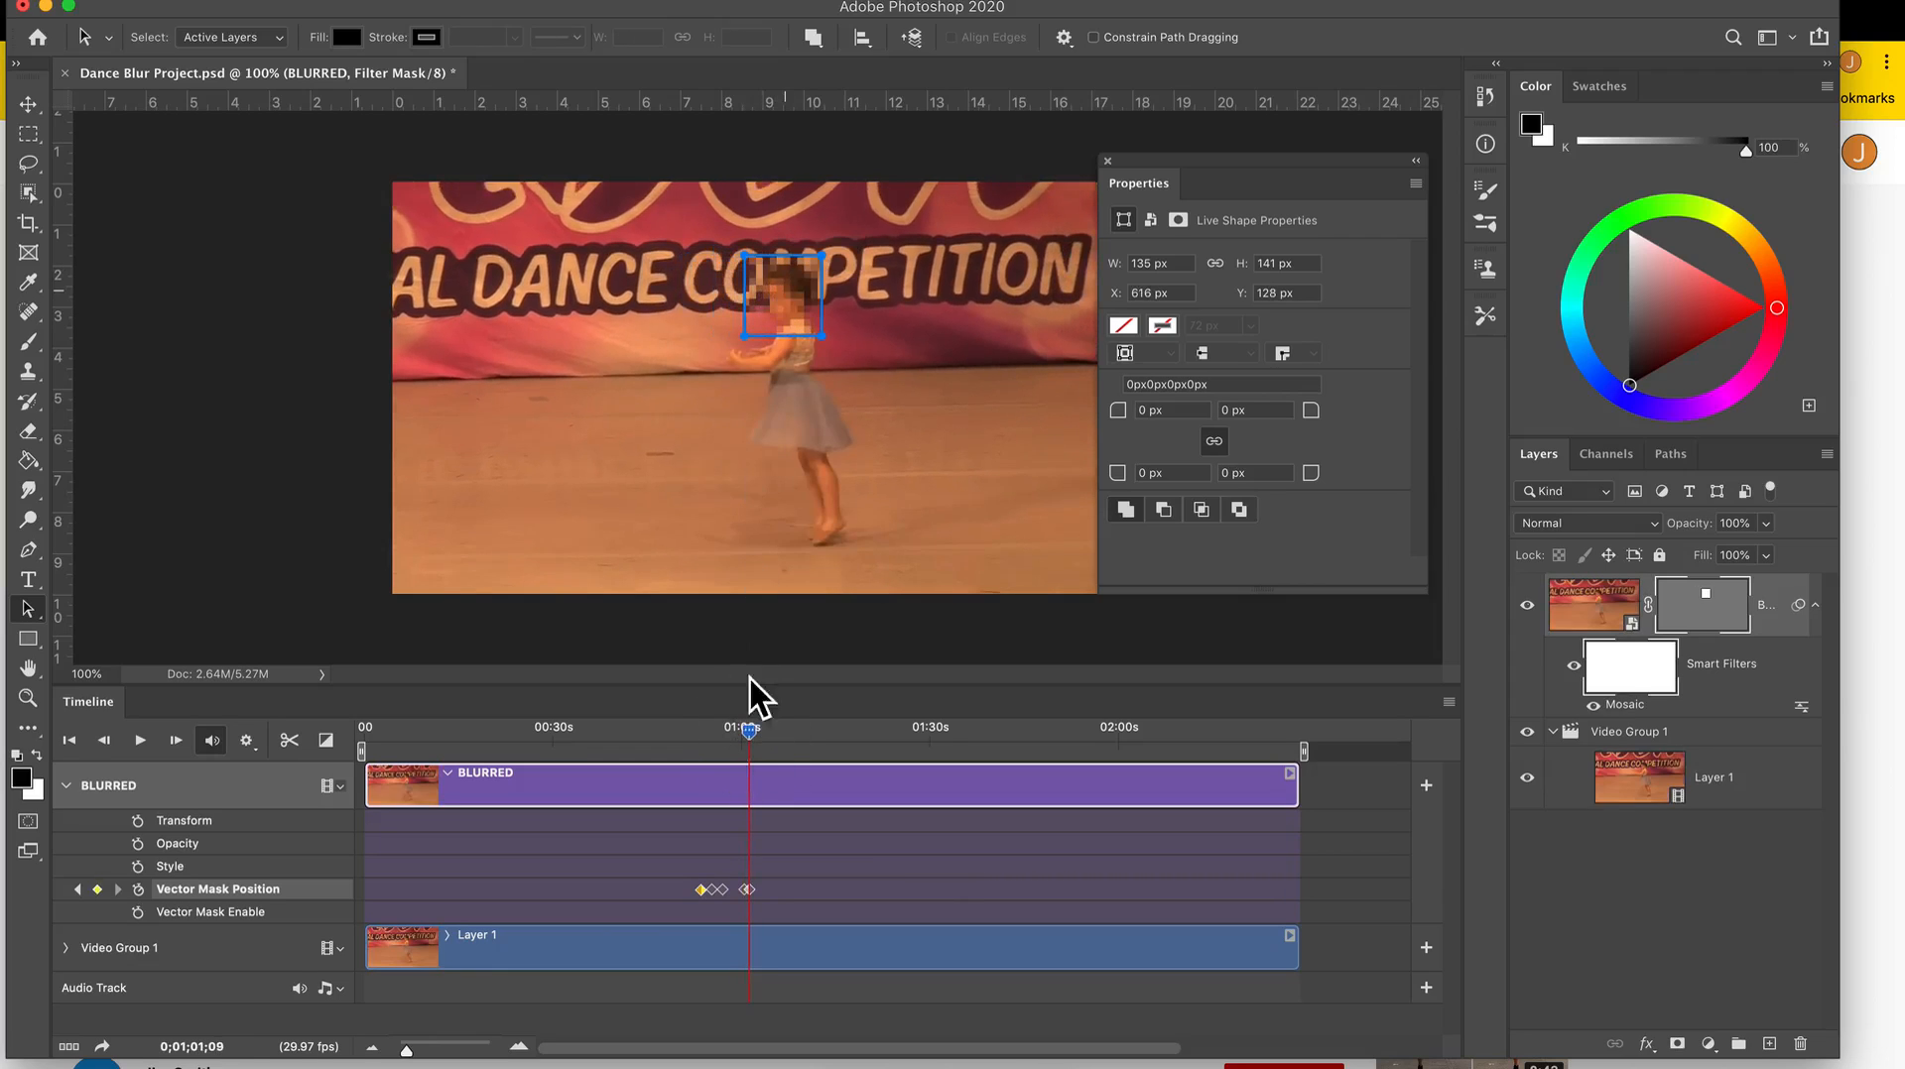
left_click(760, 734)
left_click_drag(759, 734, 761, 734)
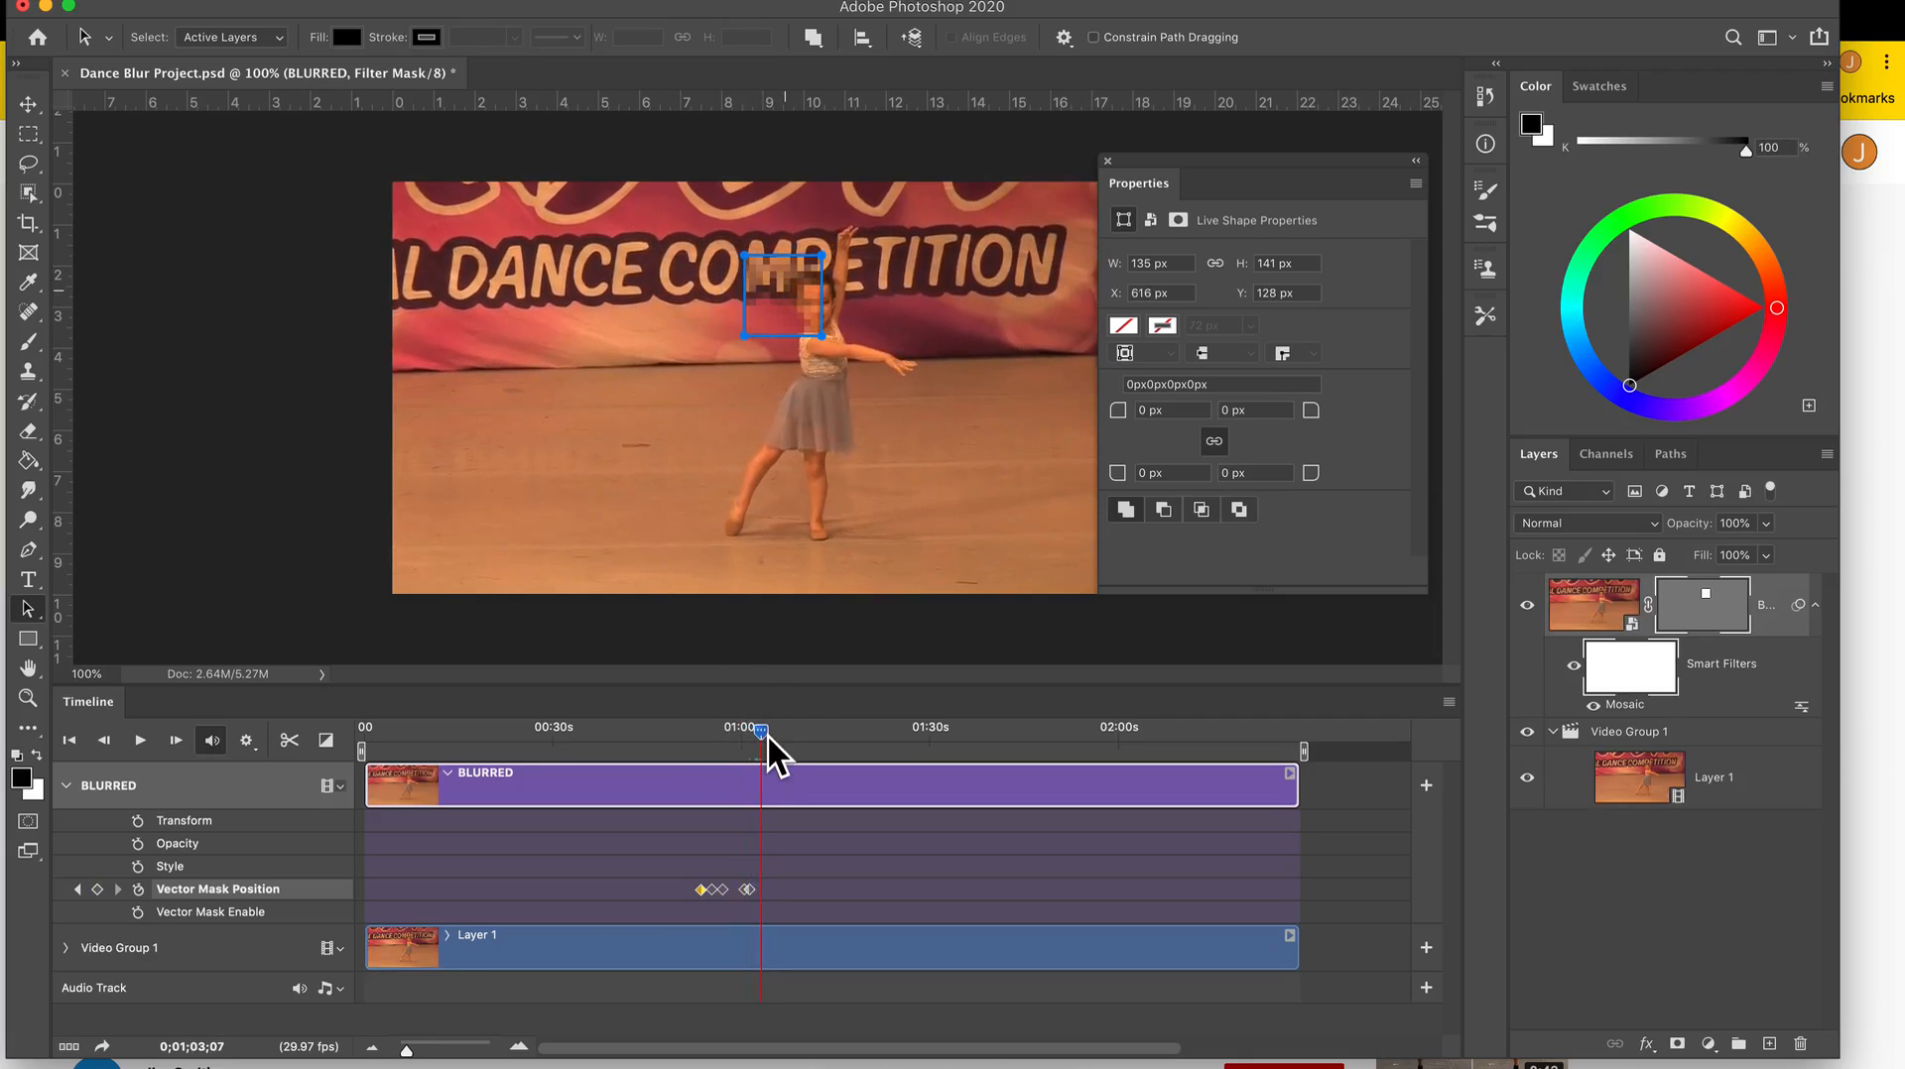
left_click_drag(772, 272, 822, 286)
Move the mask rectangle onto the head at 0;01;05;25 (about X 606, Y 125 px) and 0;01;09;21 (about X 661, Y 118 px).
left_click_drag(770, 735, 778, 733)
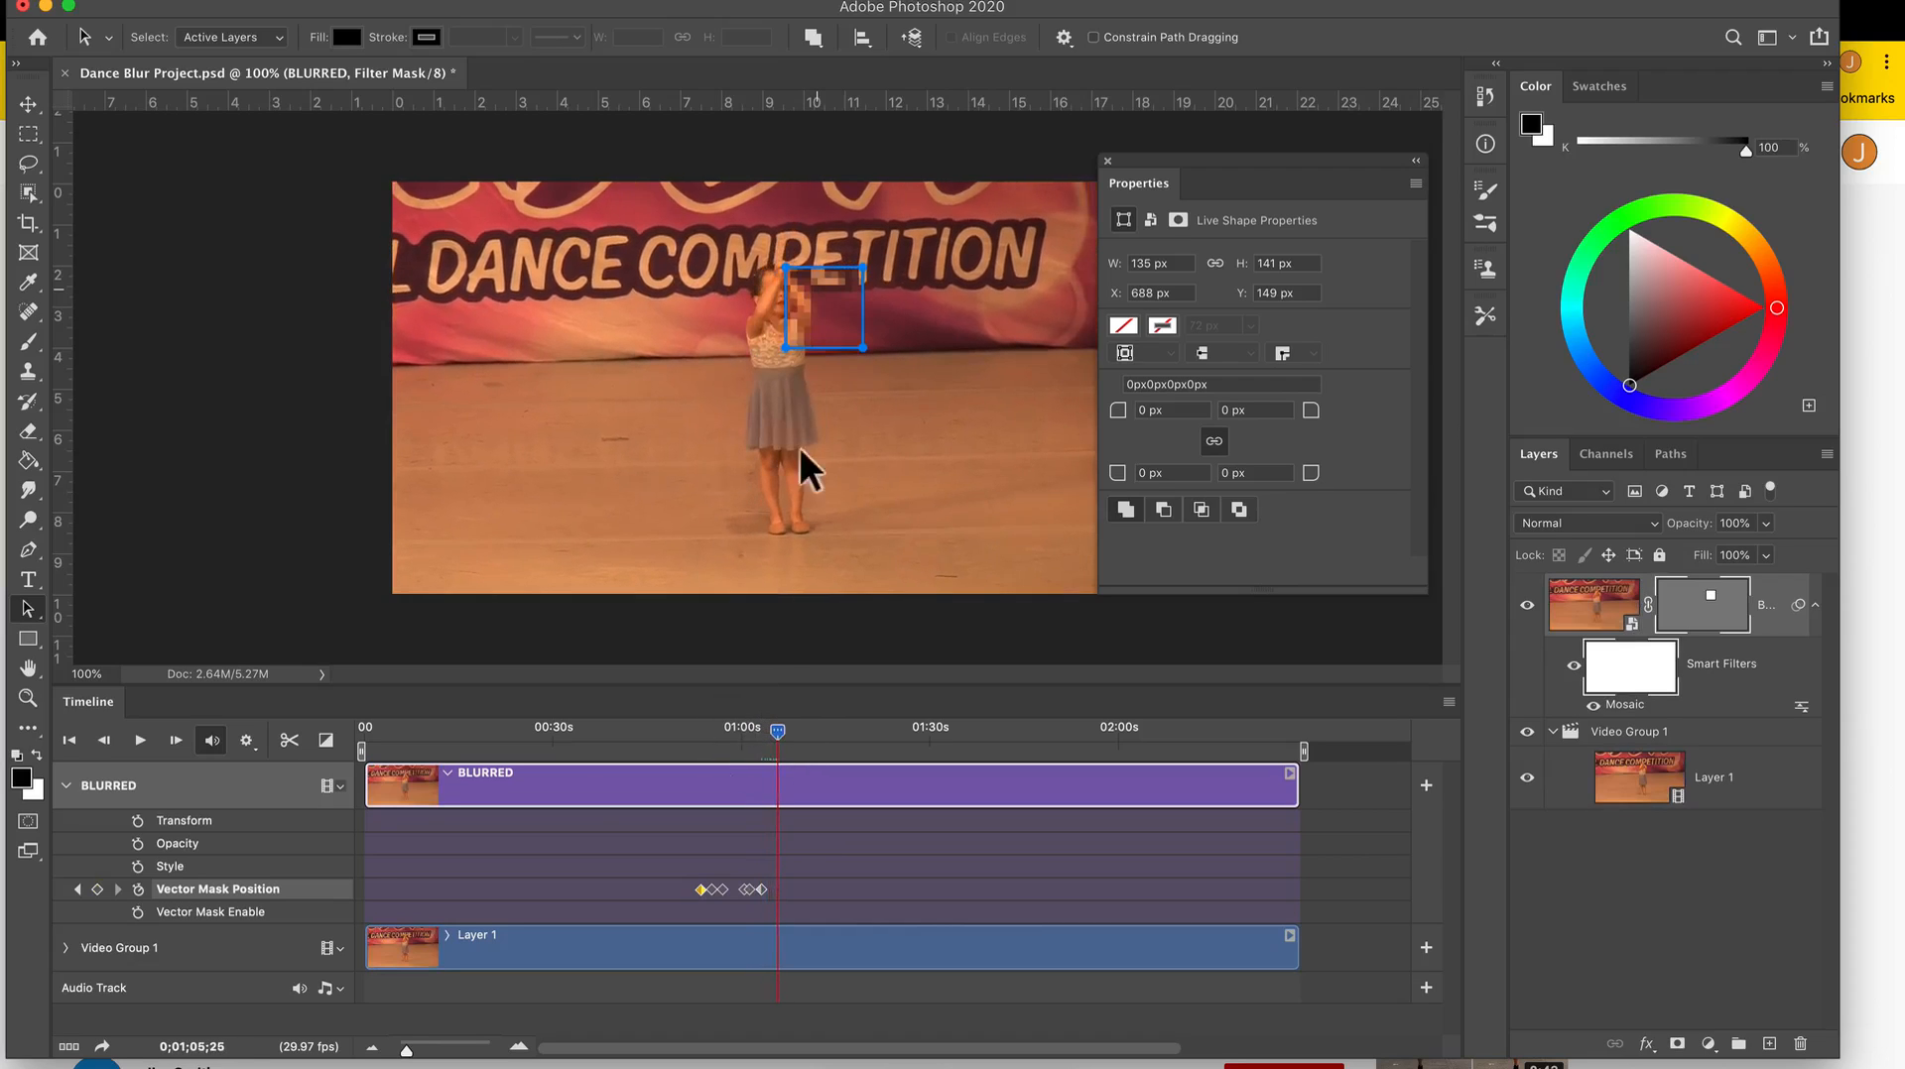
left_click_drag(817, 327, 770, 314)
left_click_drag(783, 736, 803, 736)
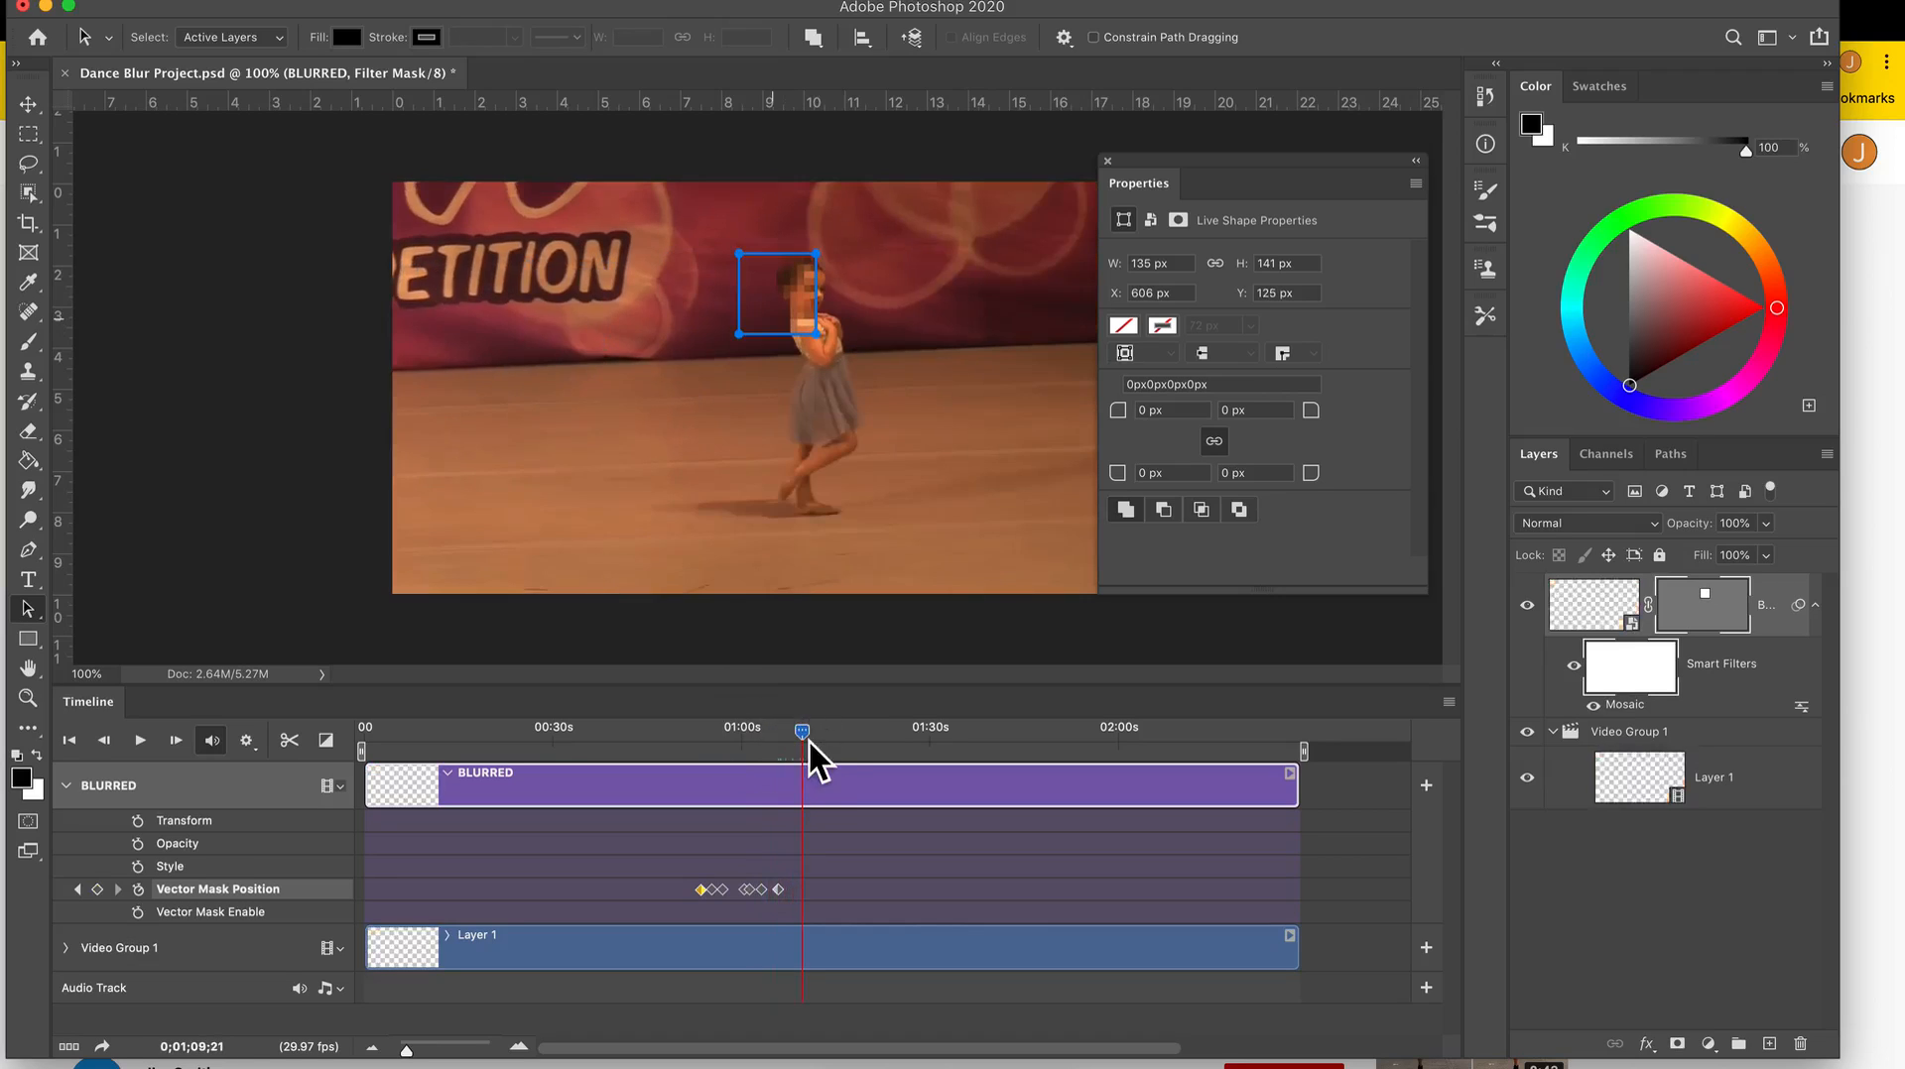
left_click_drag(784, 284, 815, 282)
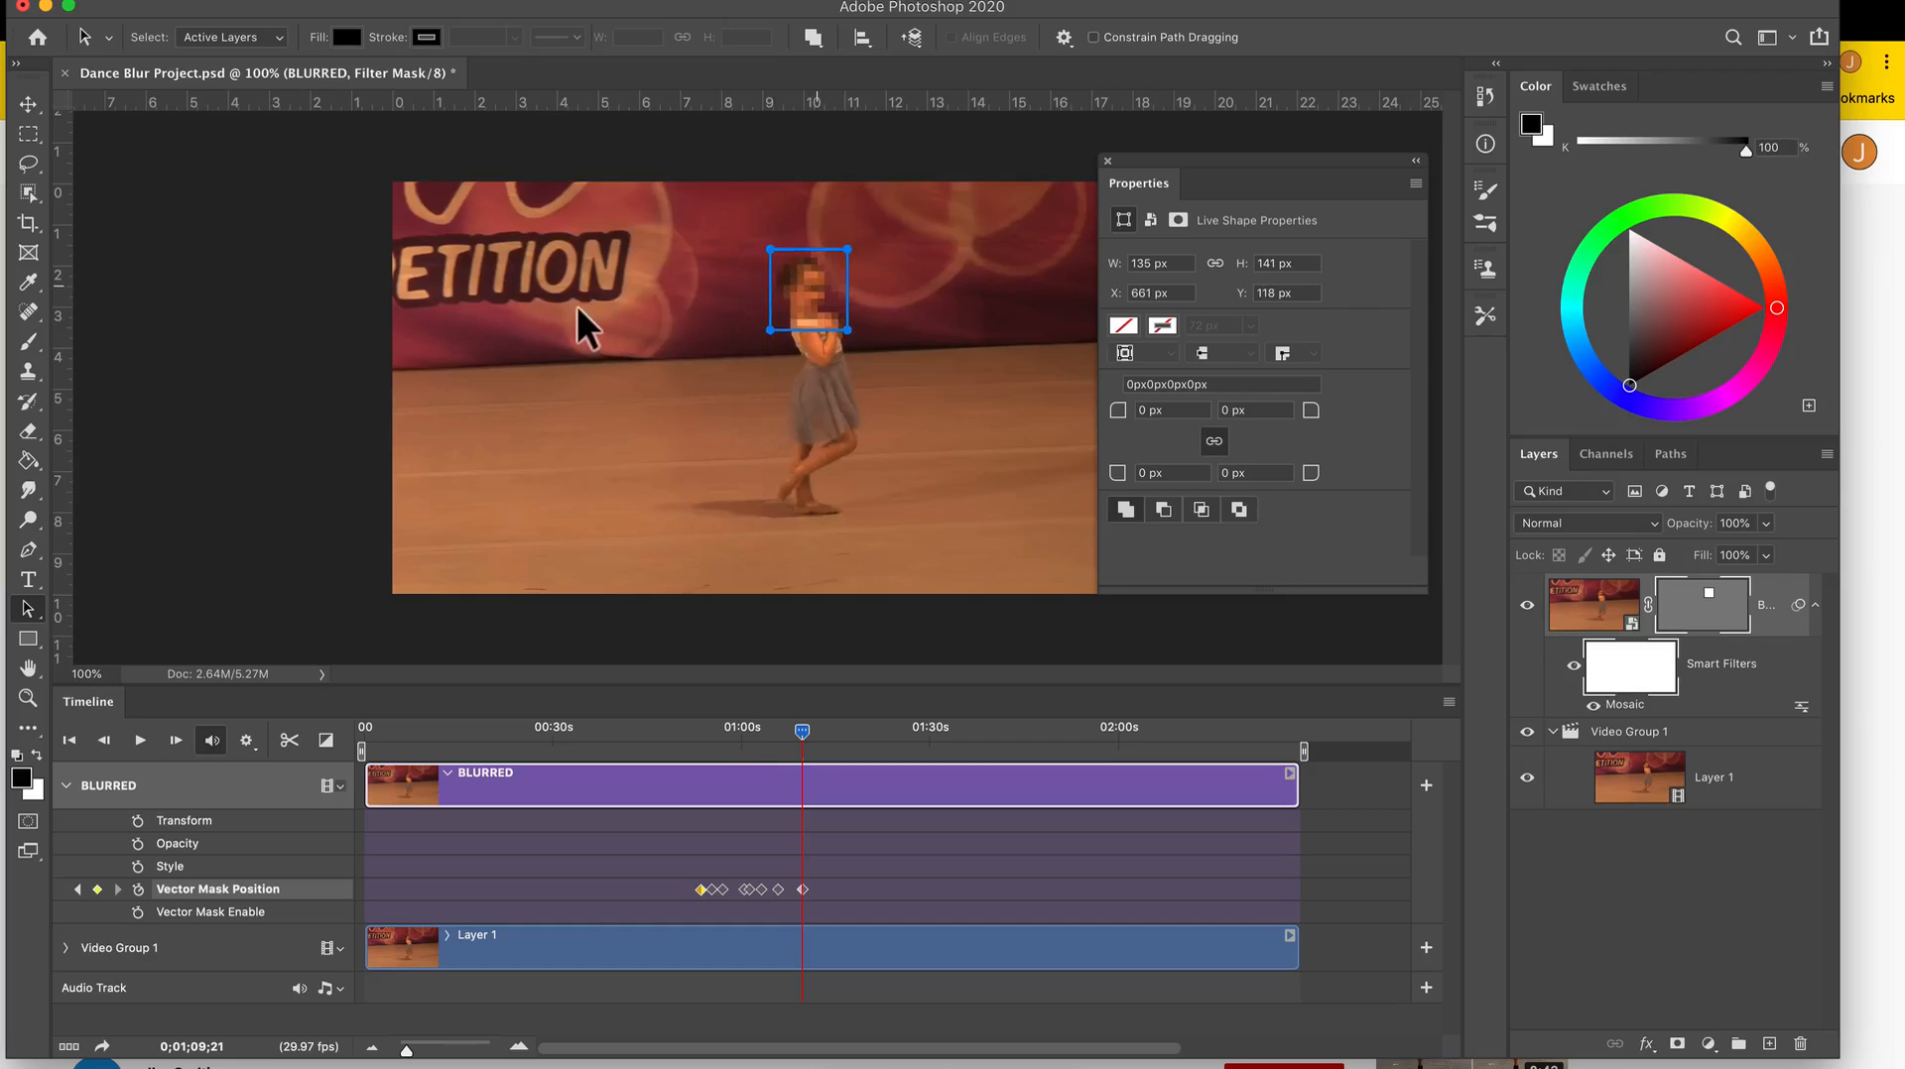
Render all frames to the Desktop as Dance Blur Project.mp4, using H.264, High Quality and document size.
left_click(177, 2)
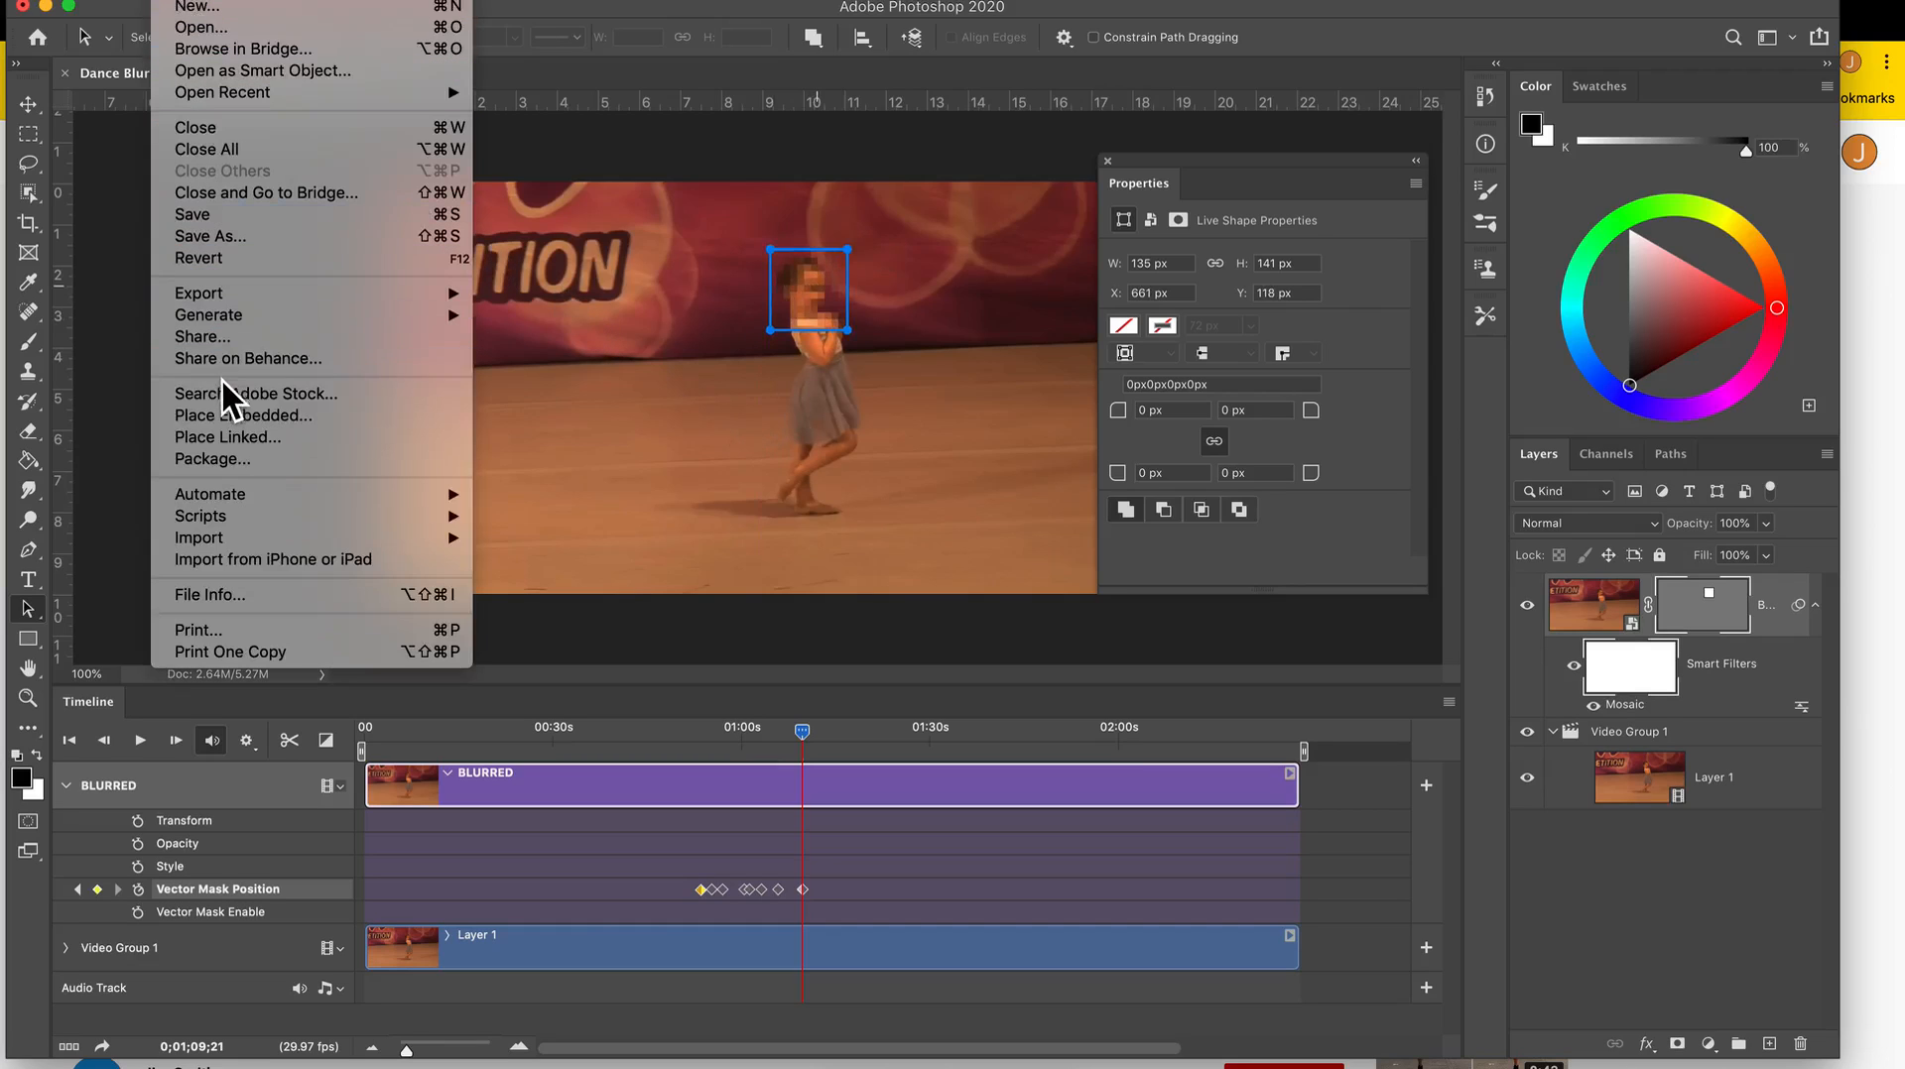
mouse_move(288, 521)
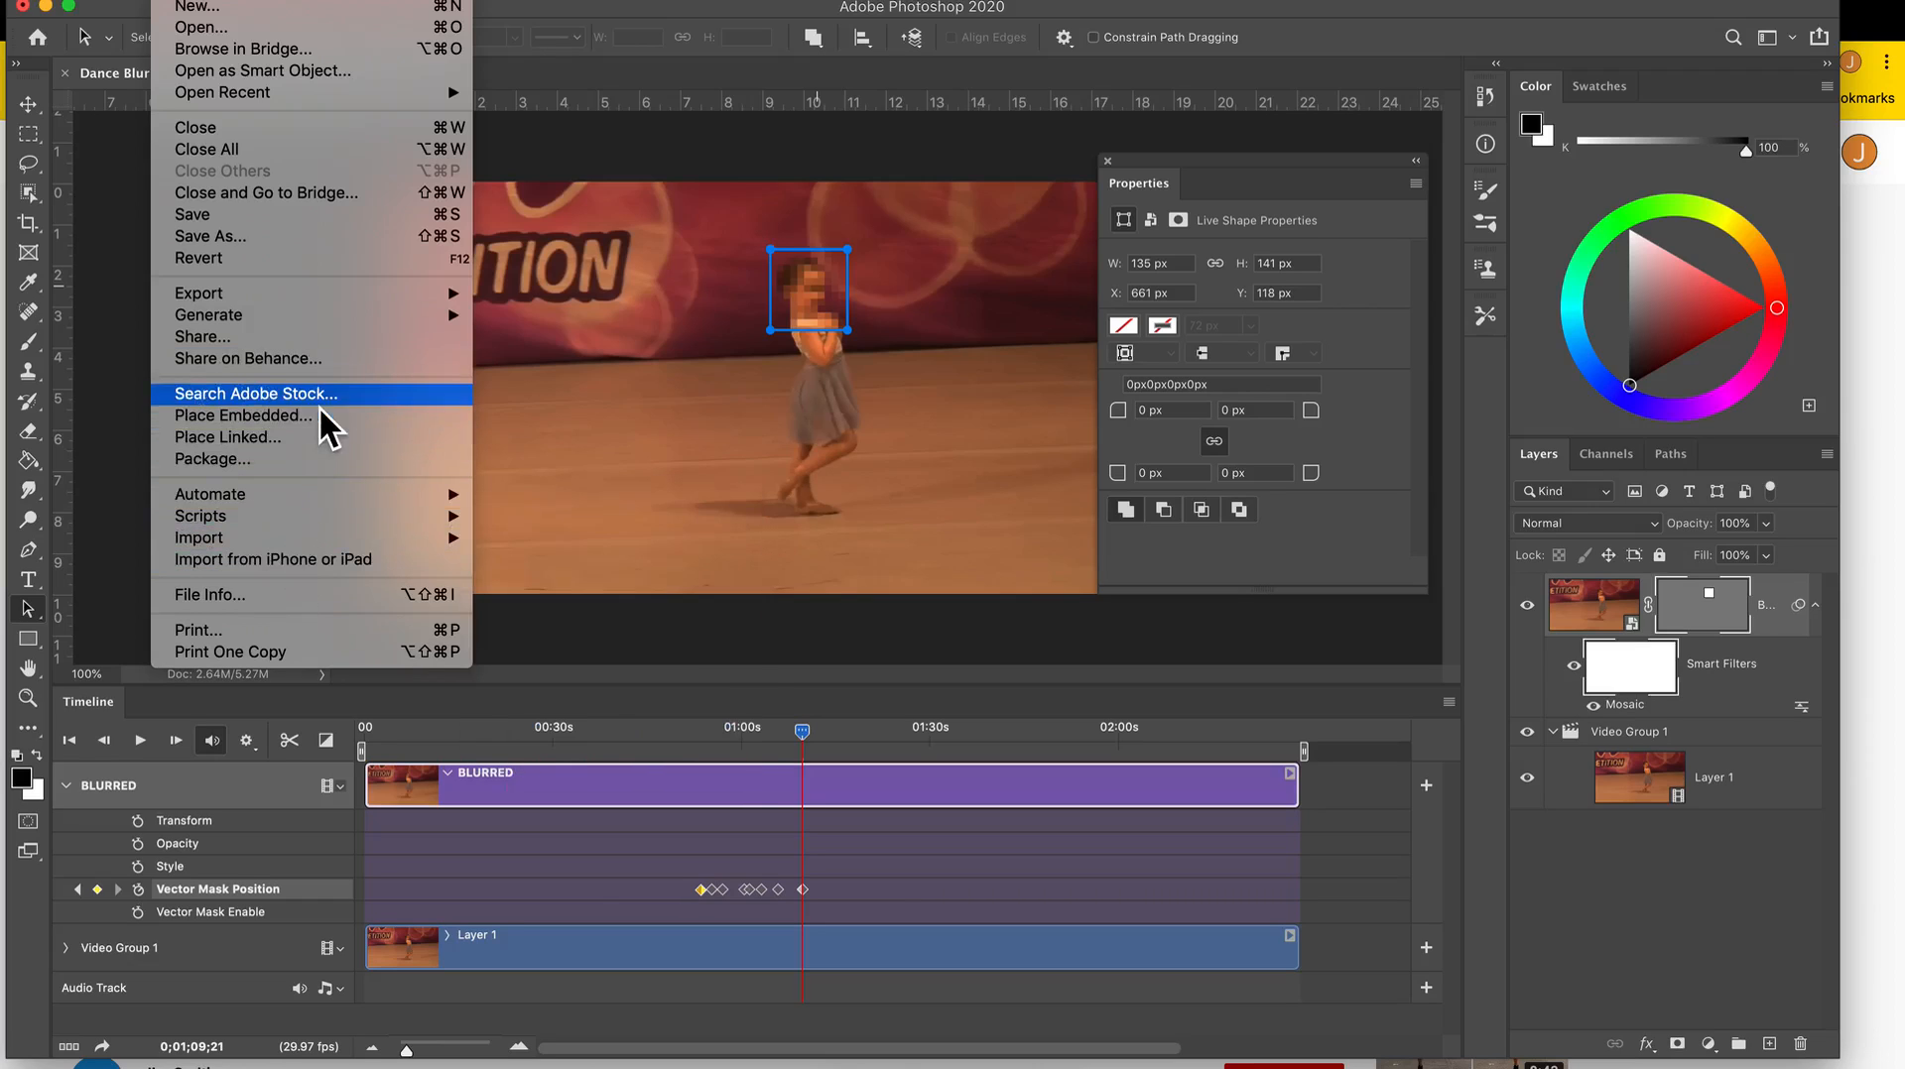
mouse_move(313, 298)
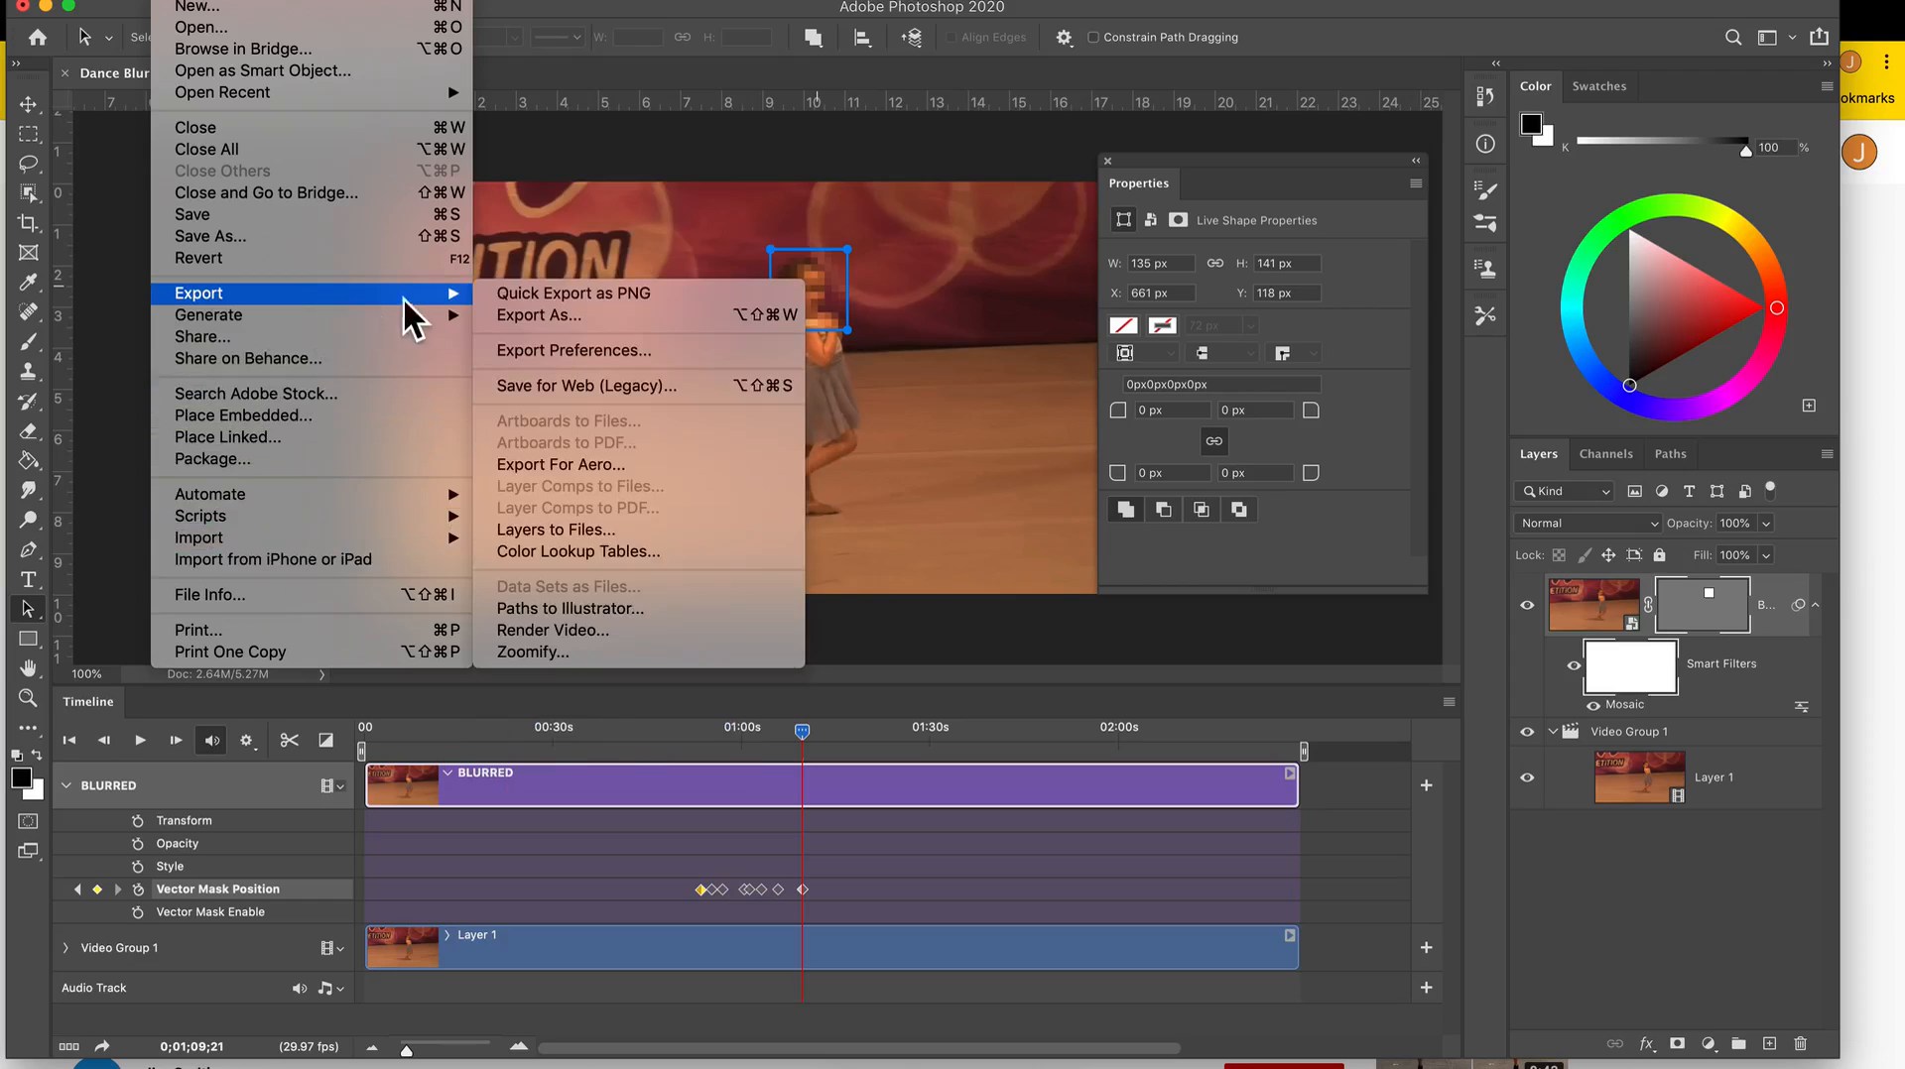
left_click(570, 633)
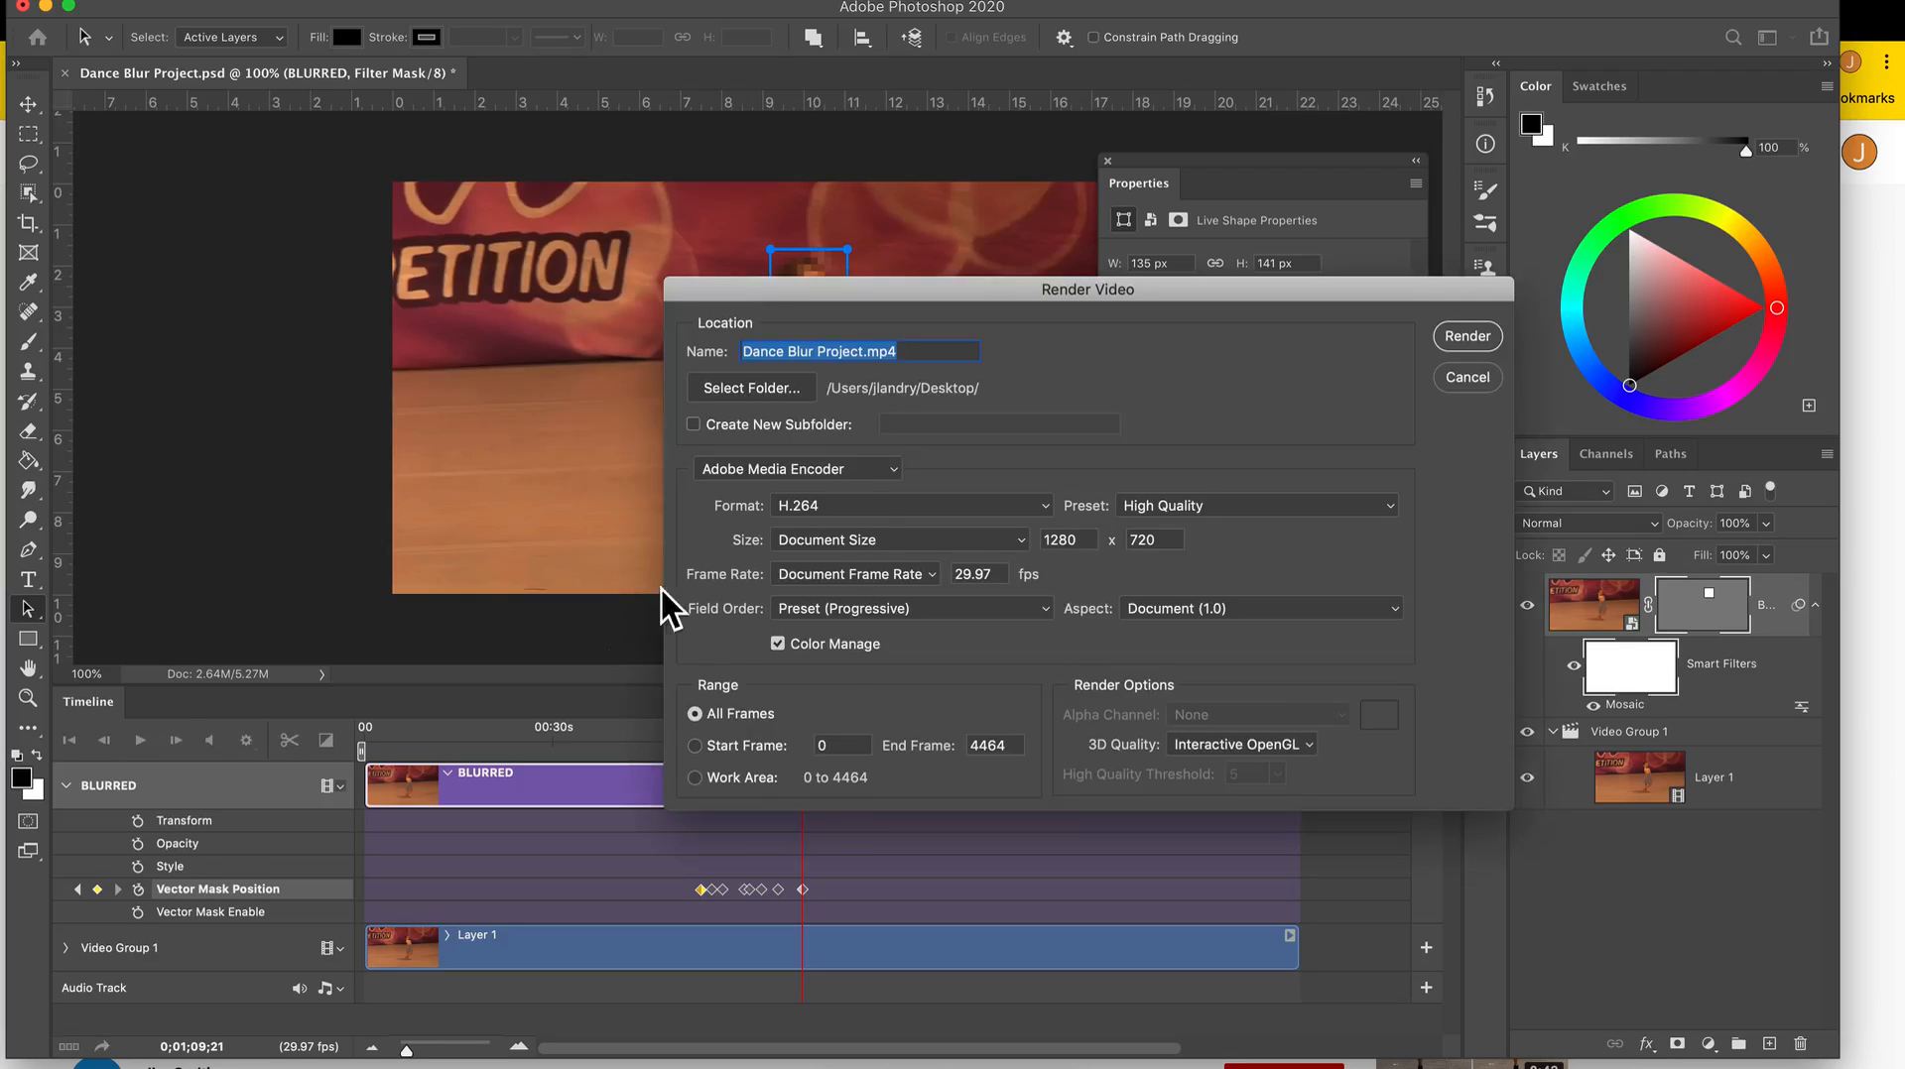
left_click(784, 395)
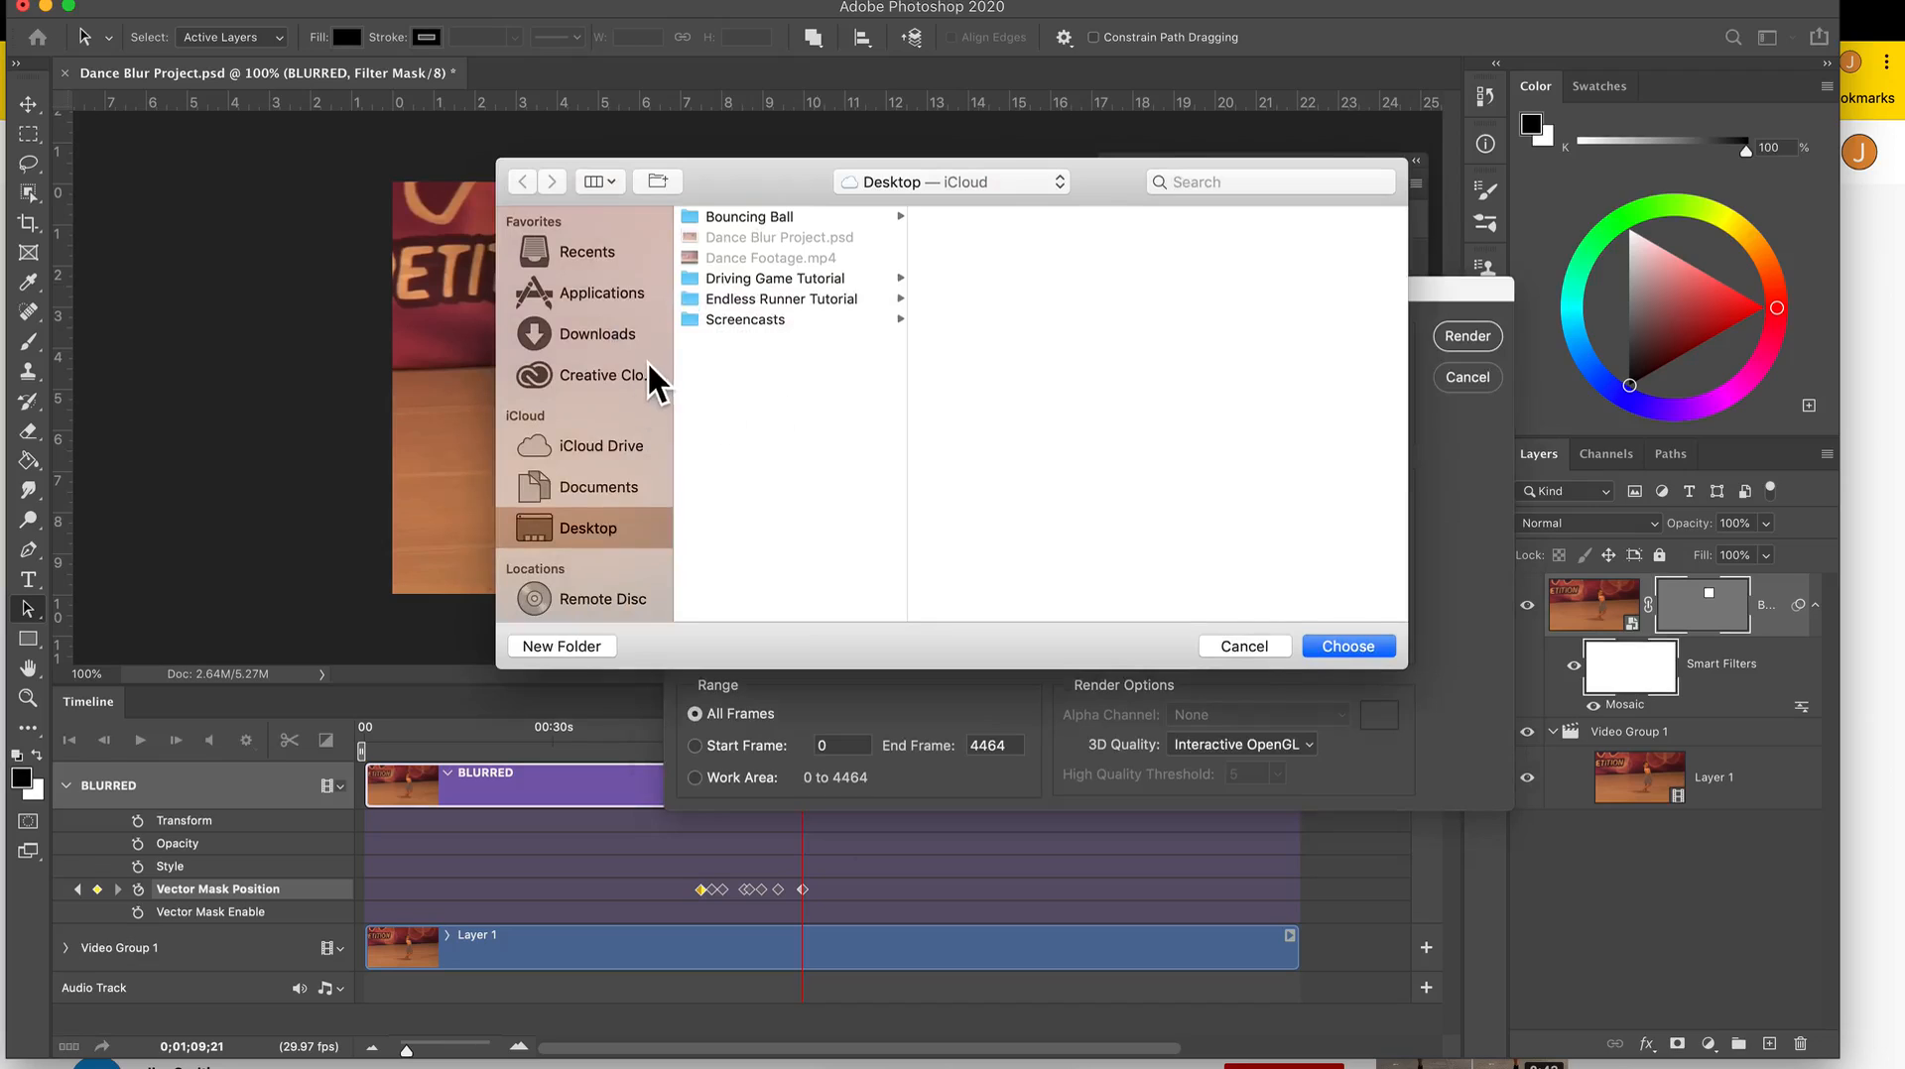
left_click(1344, 646)
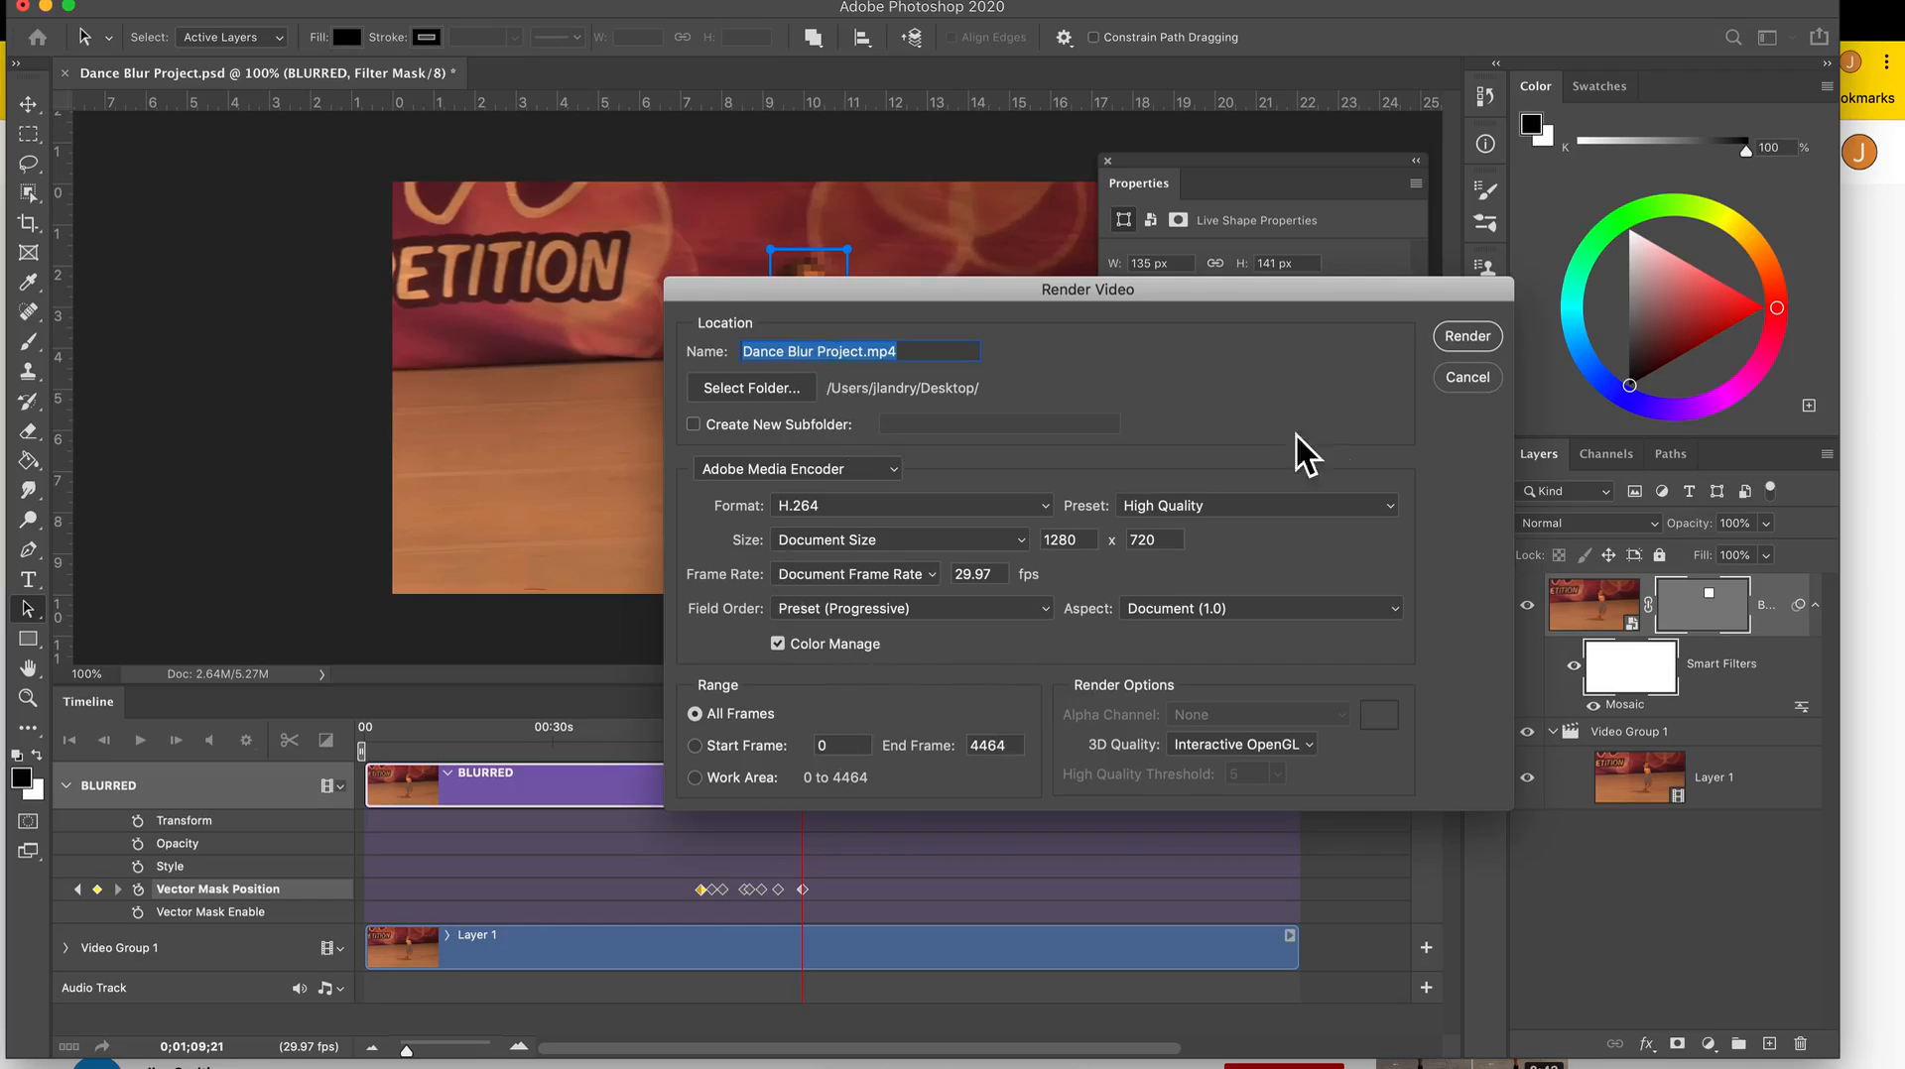
left_click(1452, 344)
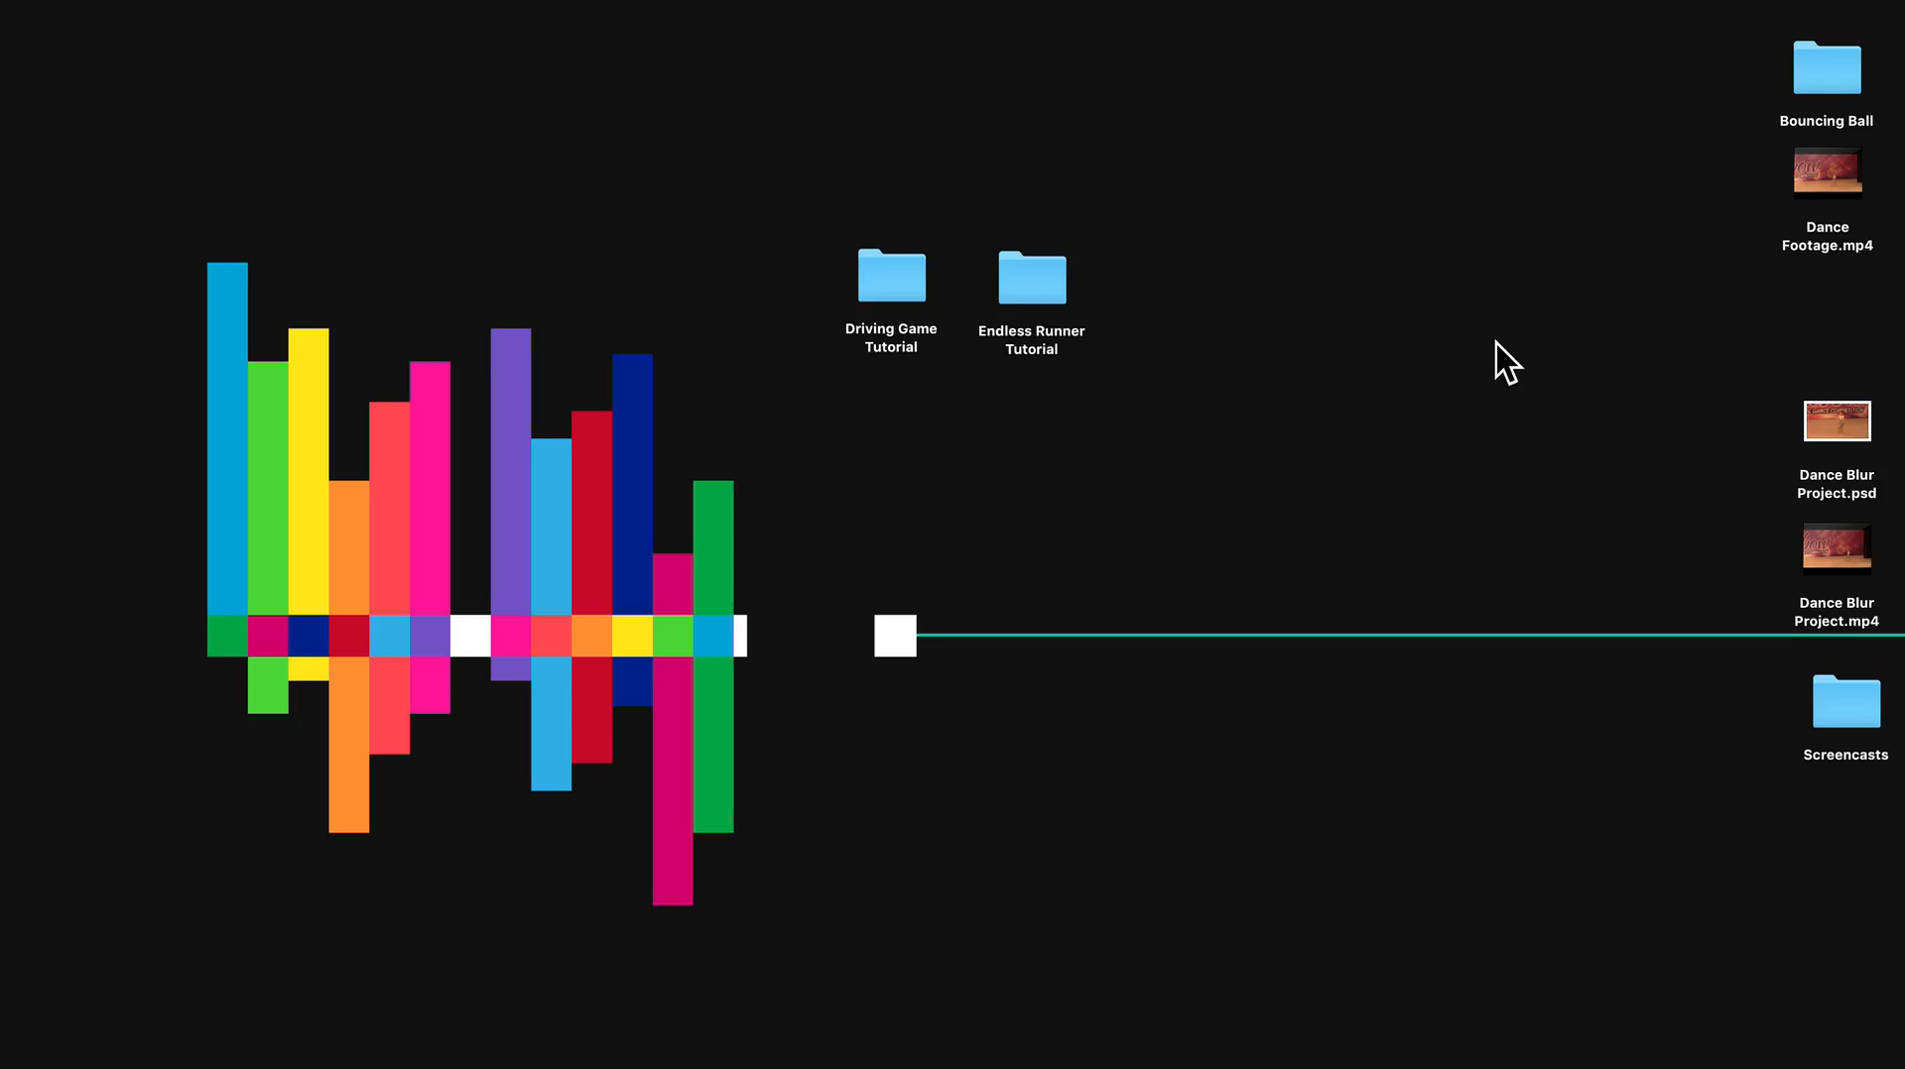
Open the rendered Dance Blur Project.mp4 from the Desktop and skip to about 00:52 to check the pixelated face.
left_click(1823, 619)
double_click(1824, 619)
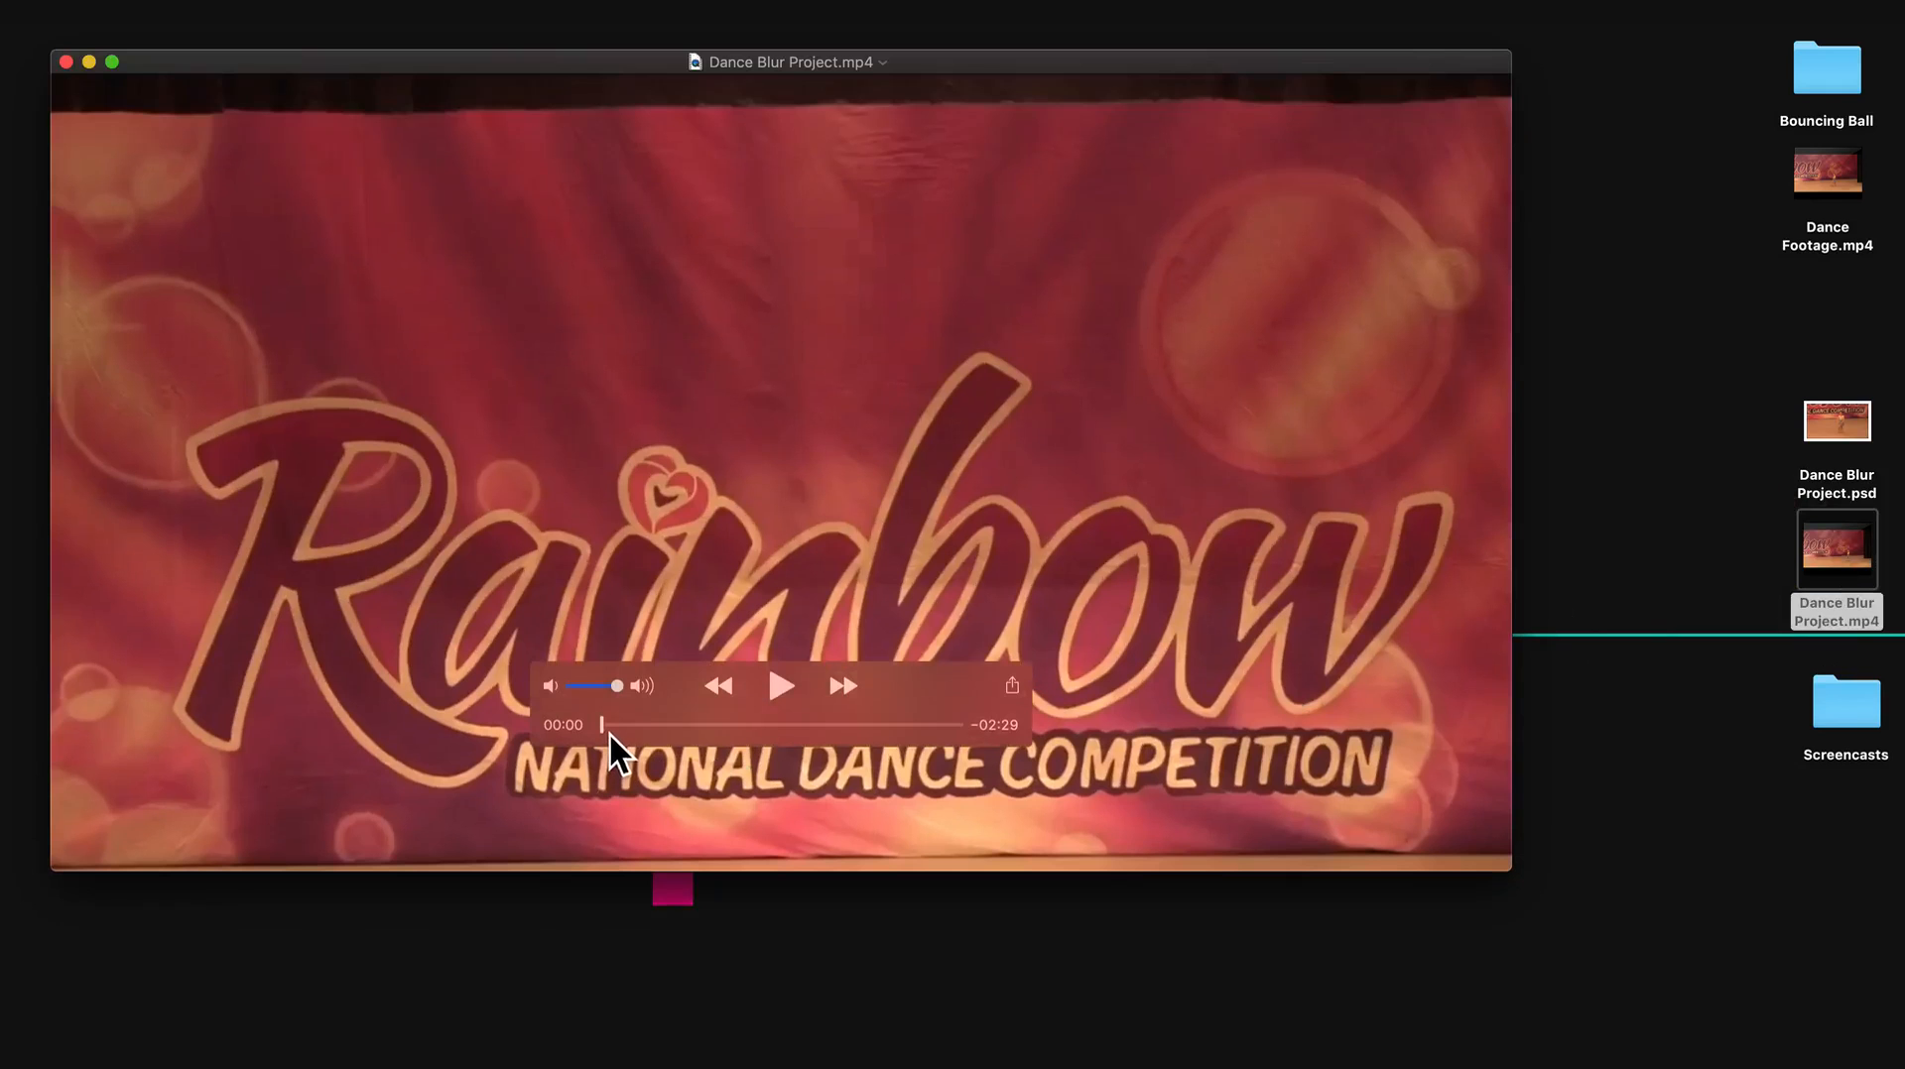
left_click_drag(605, 726, 728, 731)
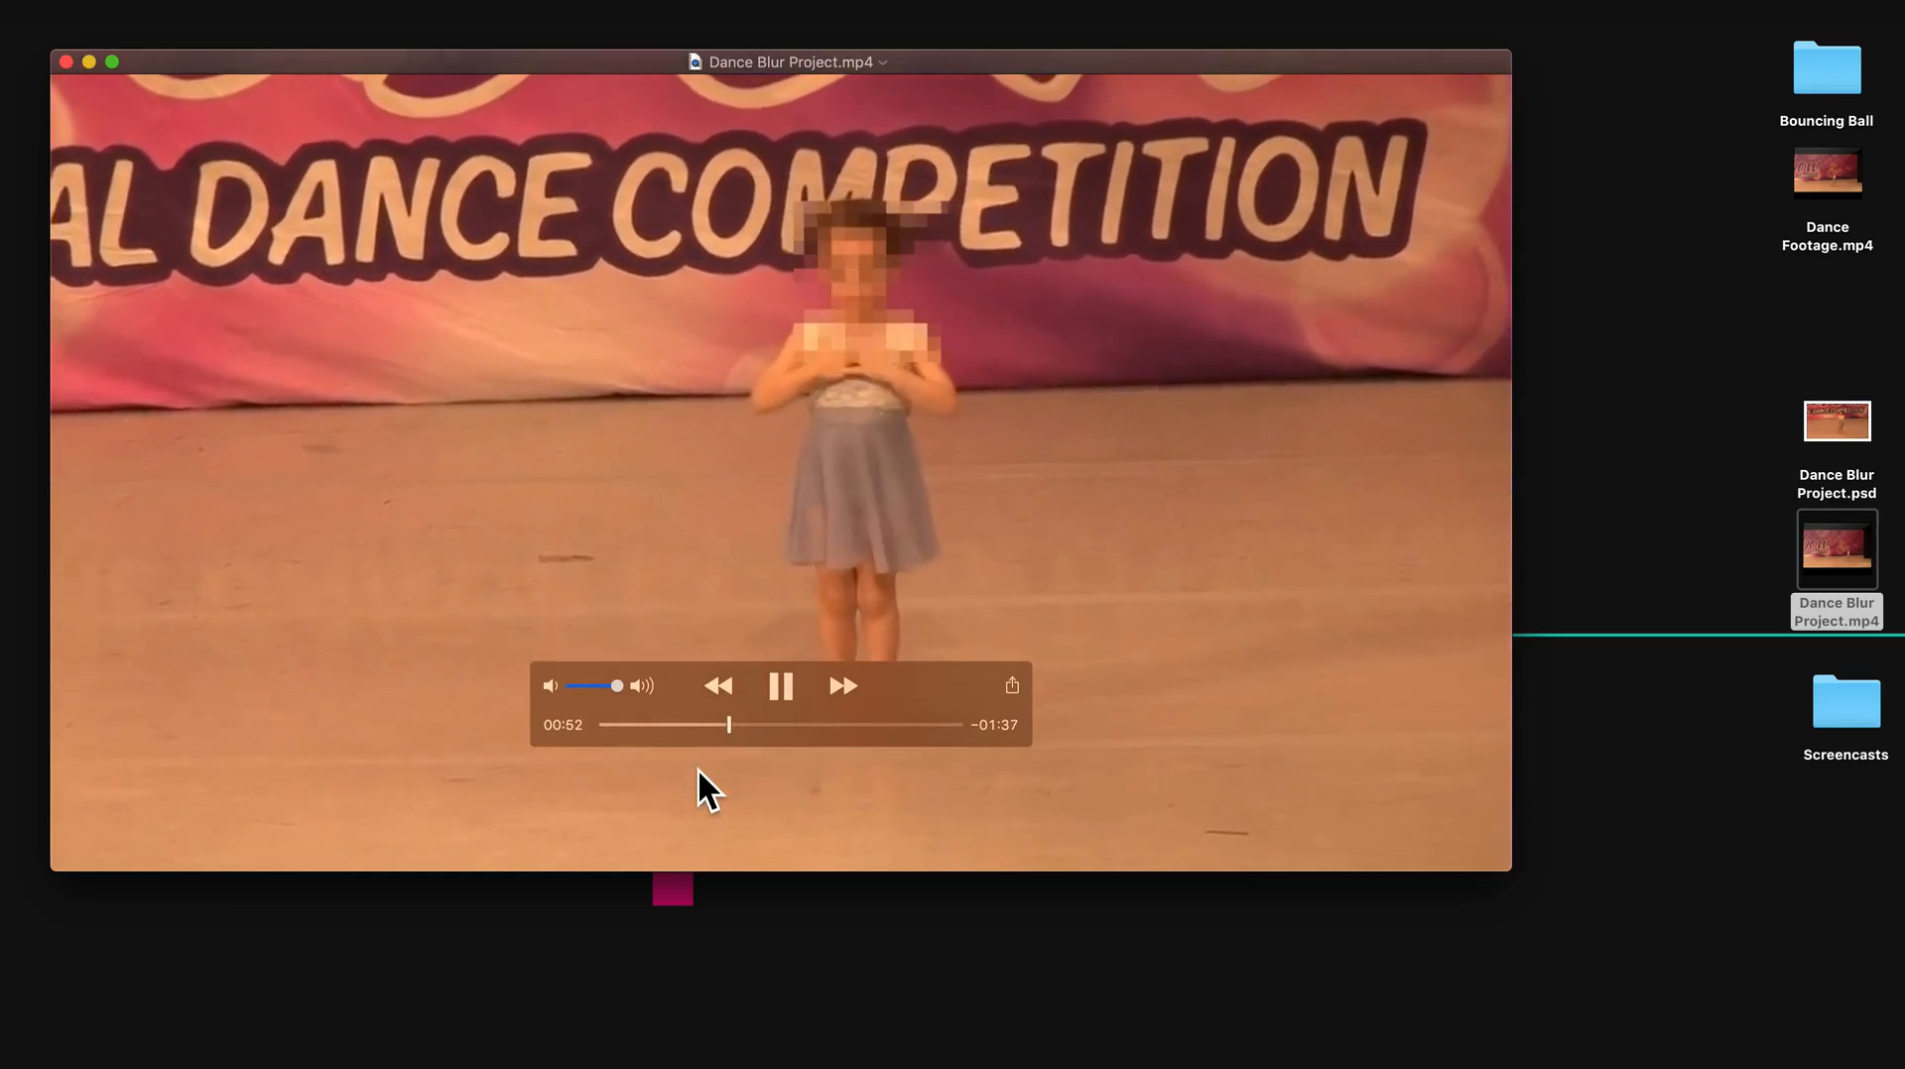
Mute the rendered Dance Blur Project.mp4, watch the pixelated face during playback, and pause the video.
left_click(546, 685)
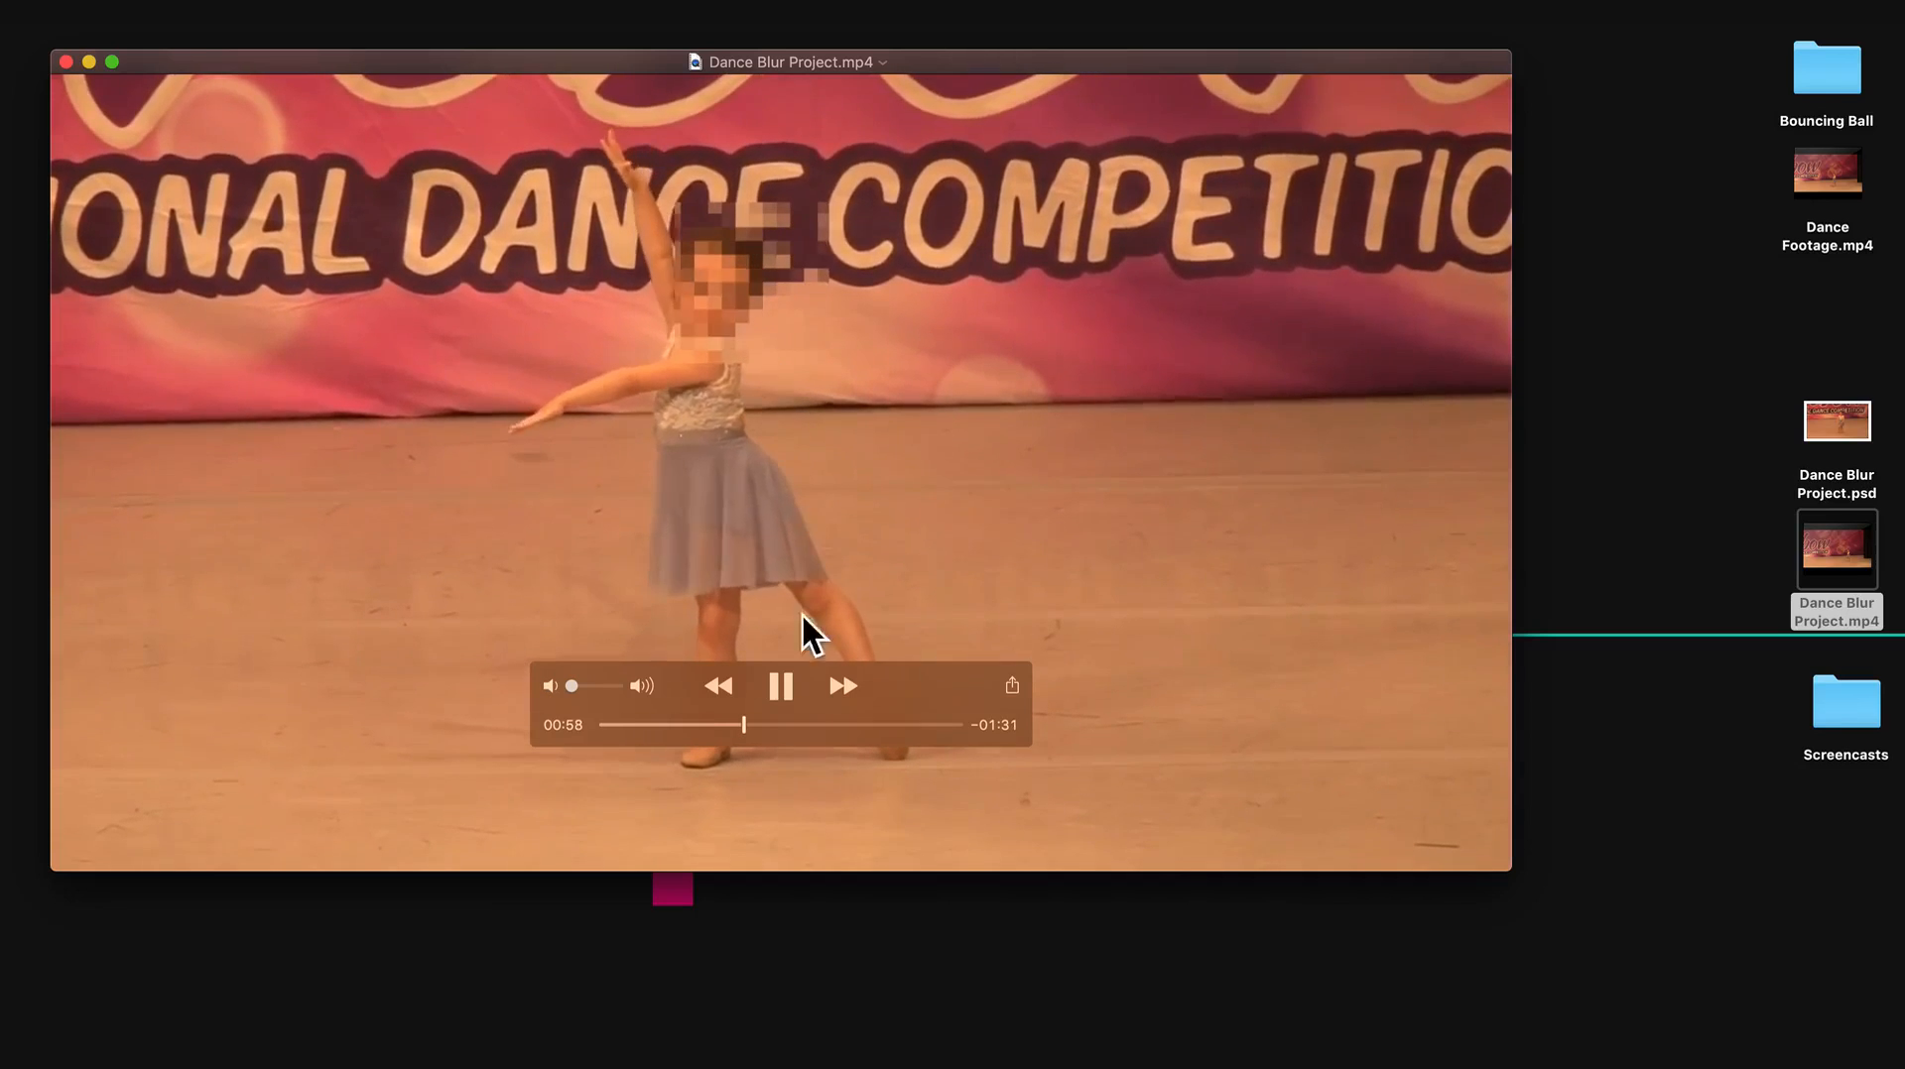
left_click(786, 685)
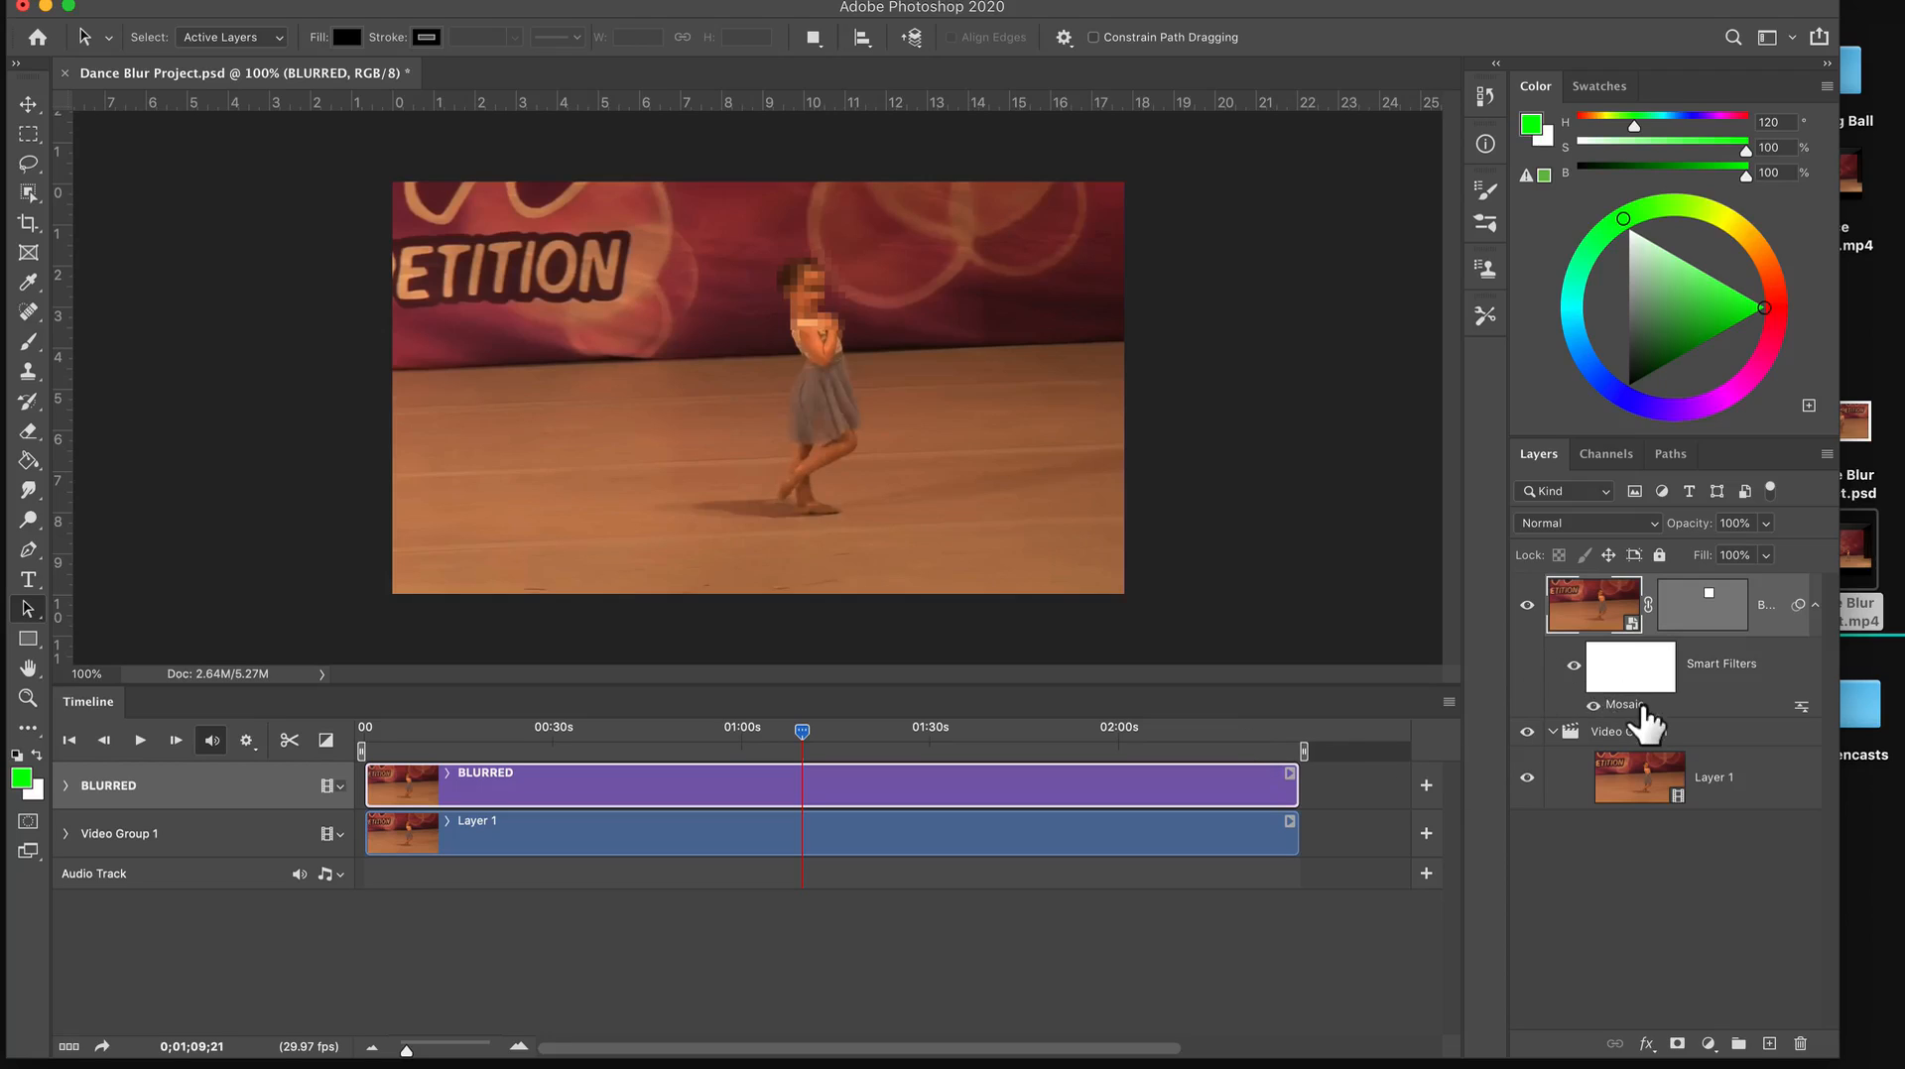
In Photoshop, duplicate the BLURRED smart object layer and move the copy's clip to the start of the timeline.
left_click(1658, 860)
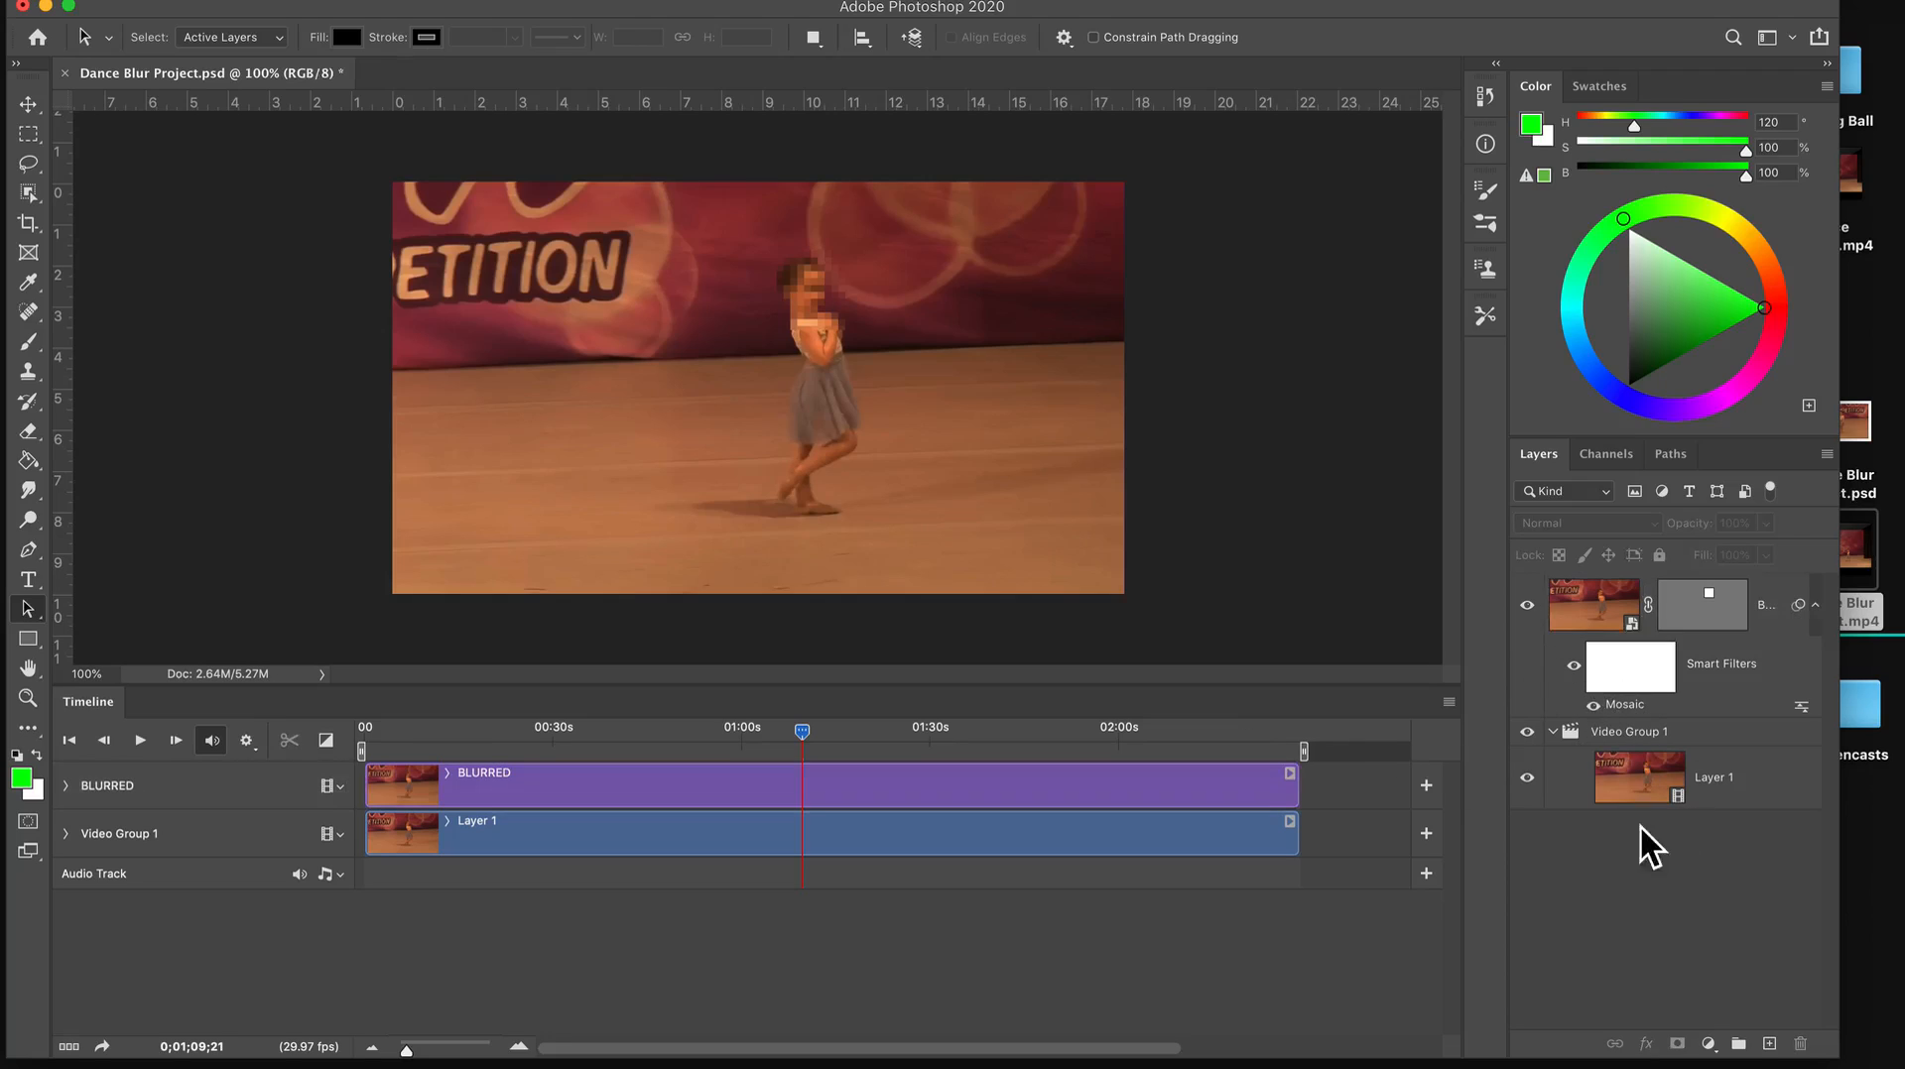
left_click(1591, 617)
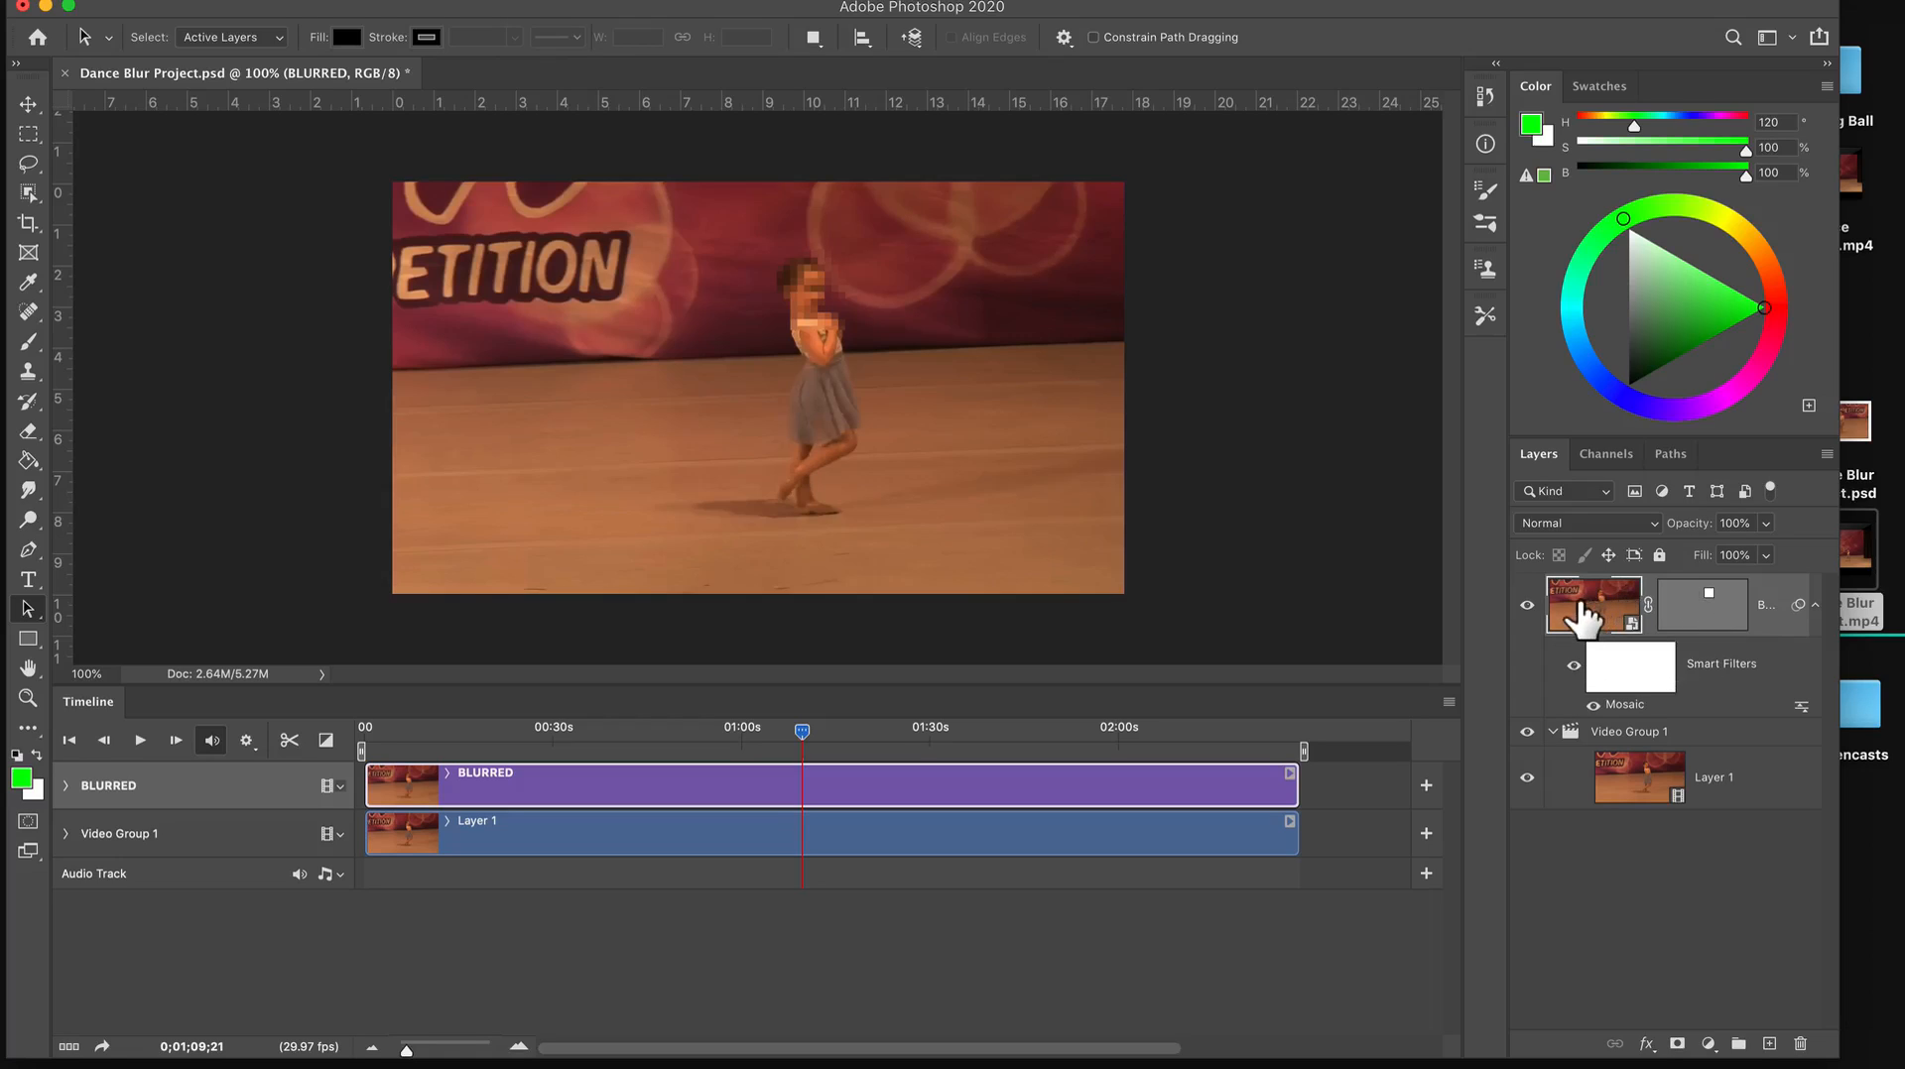
key("super+j")
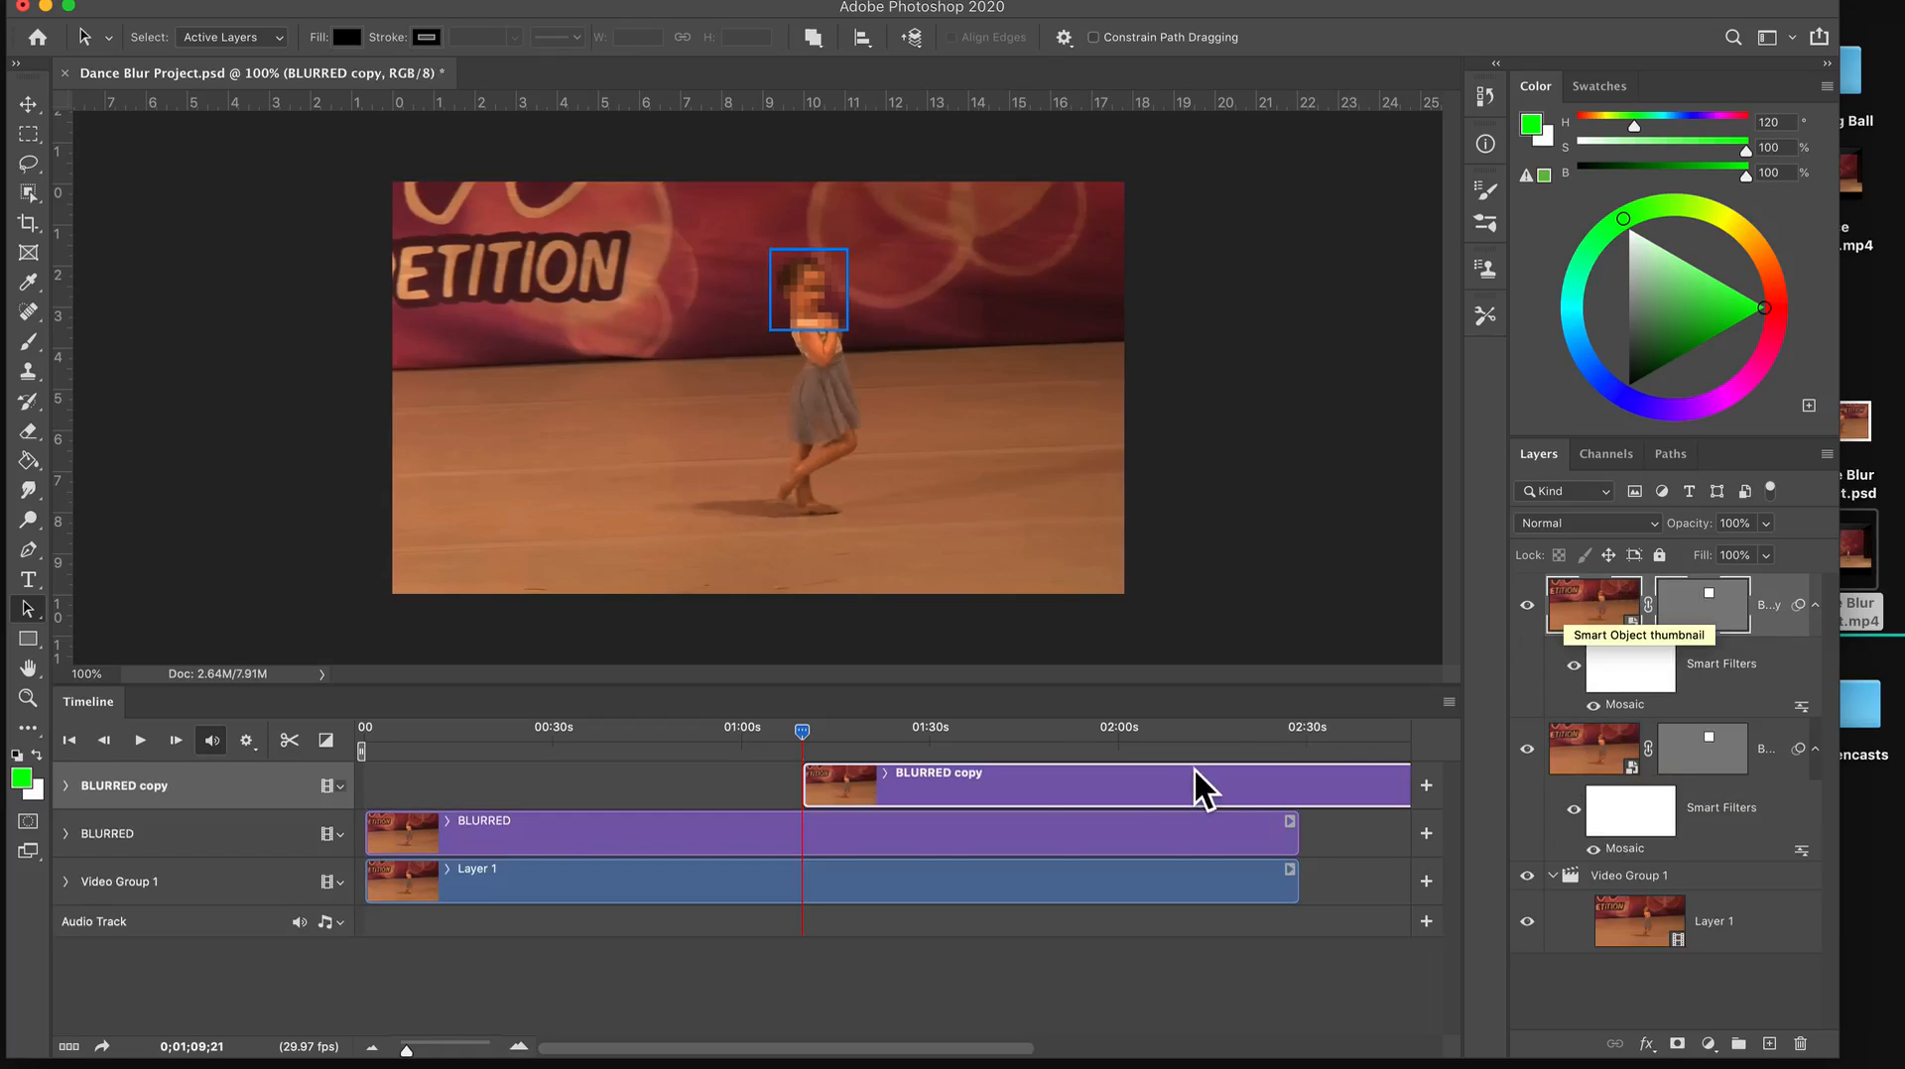
left_click_drag(1018, 788, 590, 793)
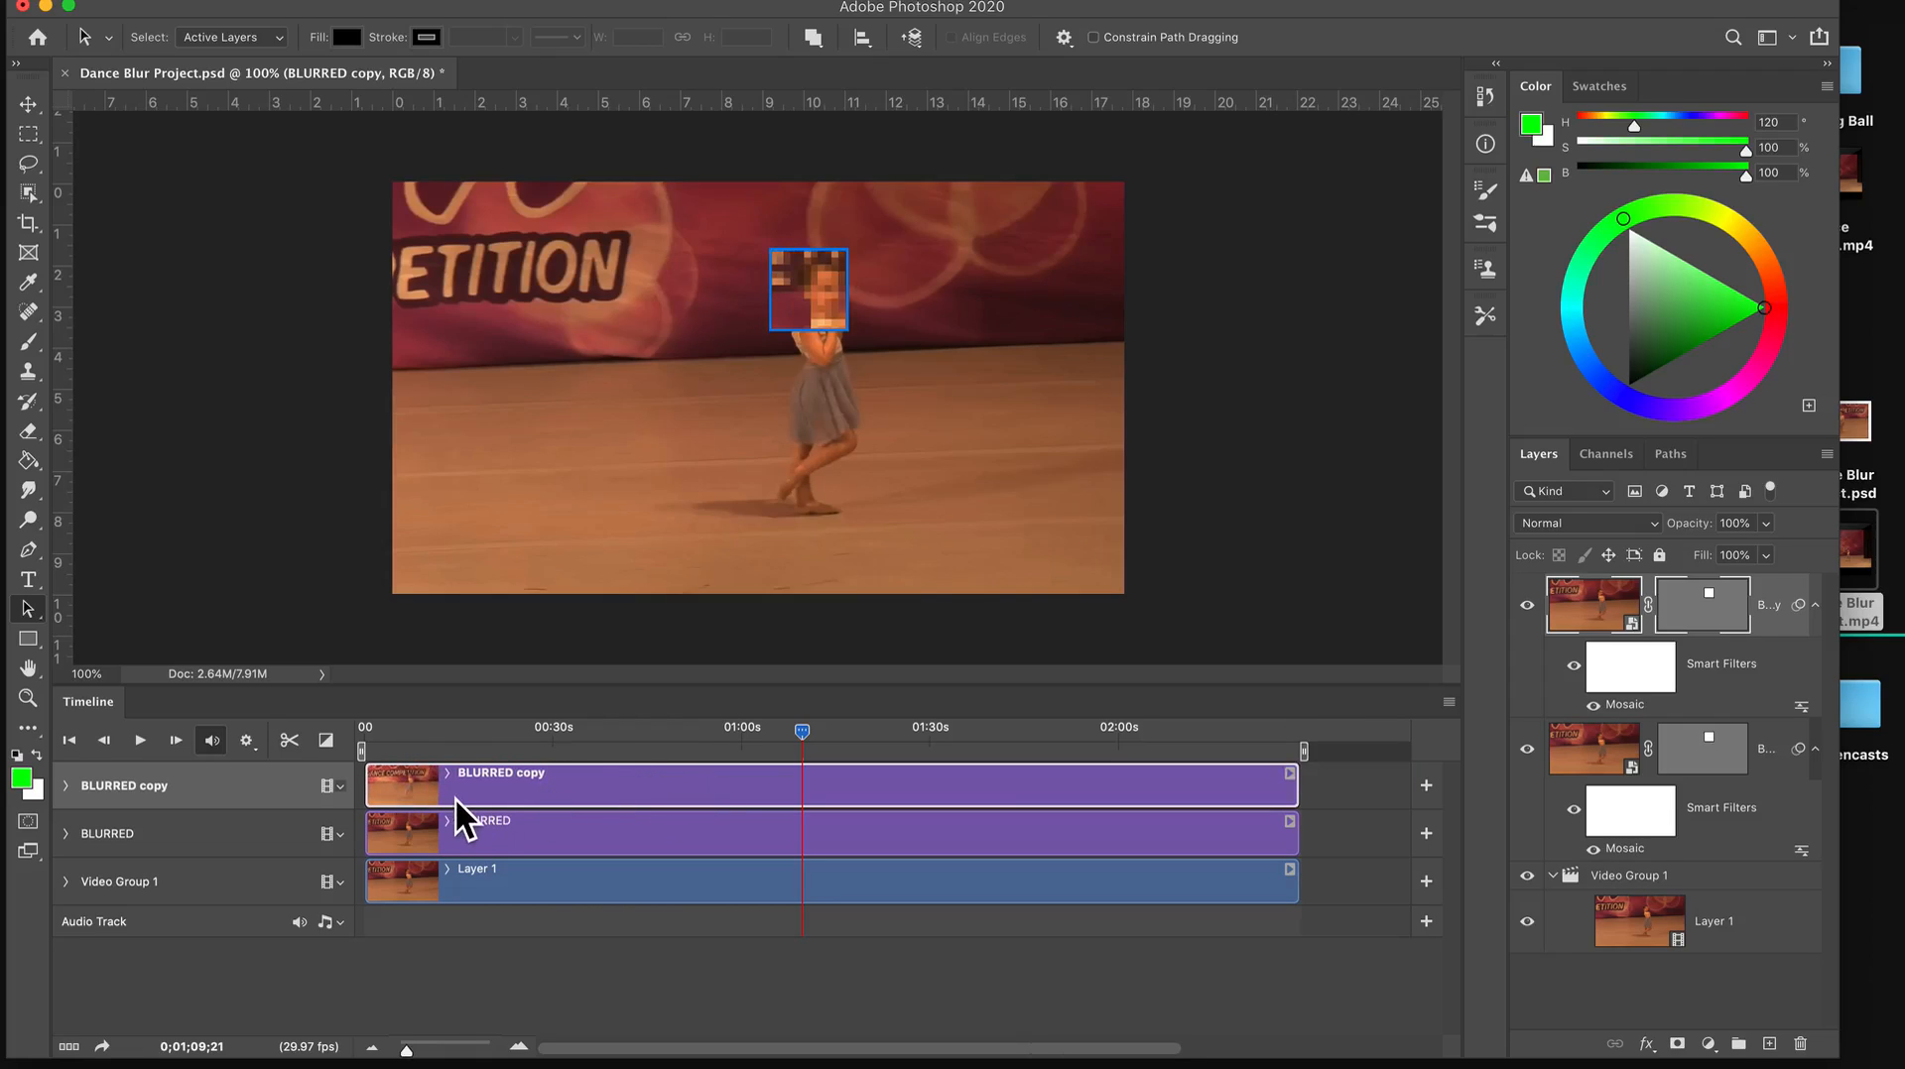
Enable Vector Mask Position animation on the BLURRED copy layer with a first keyframe at 0;00;36;26.
left_click(74, 795)
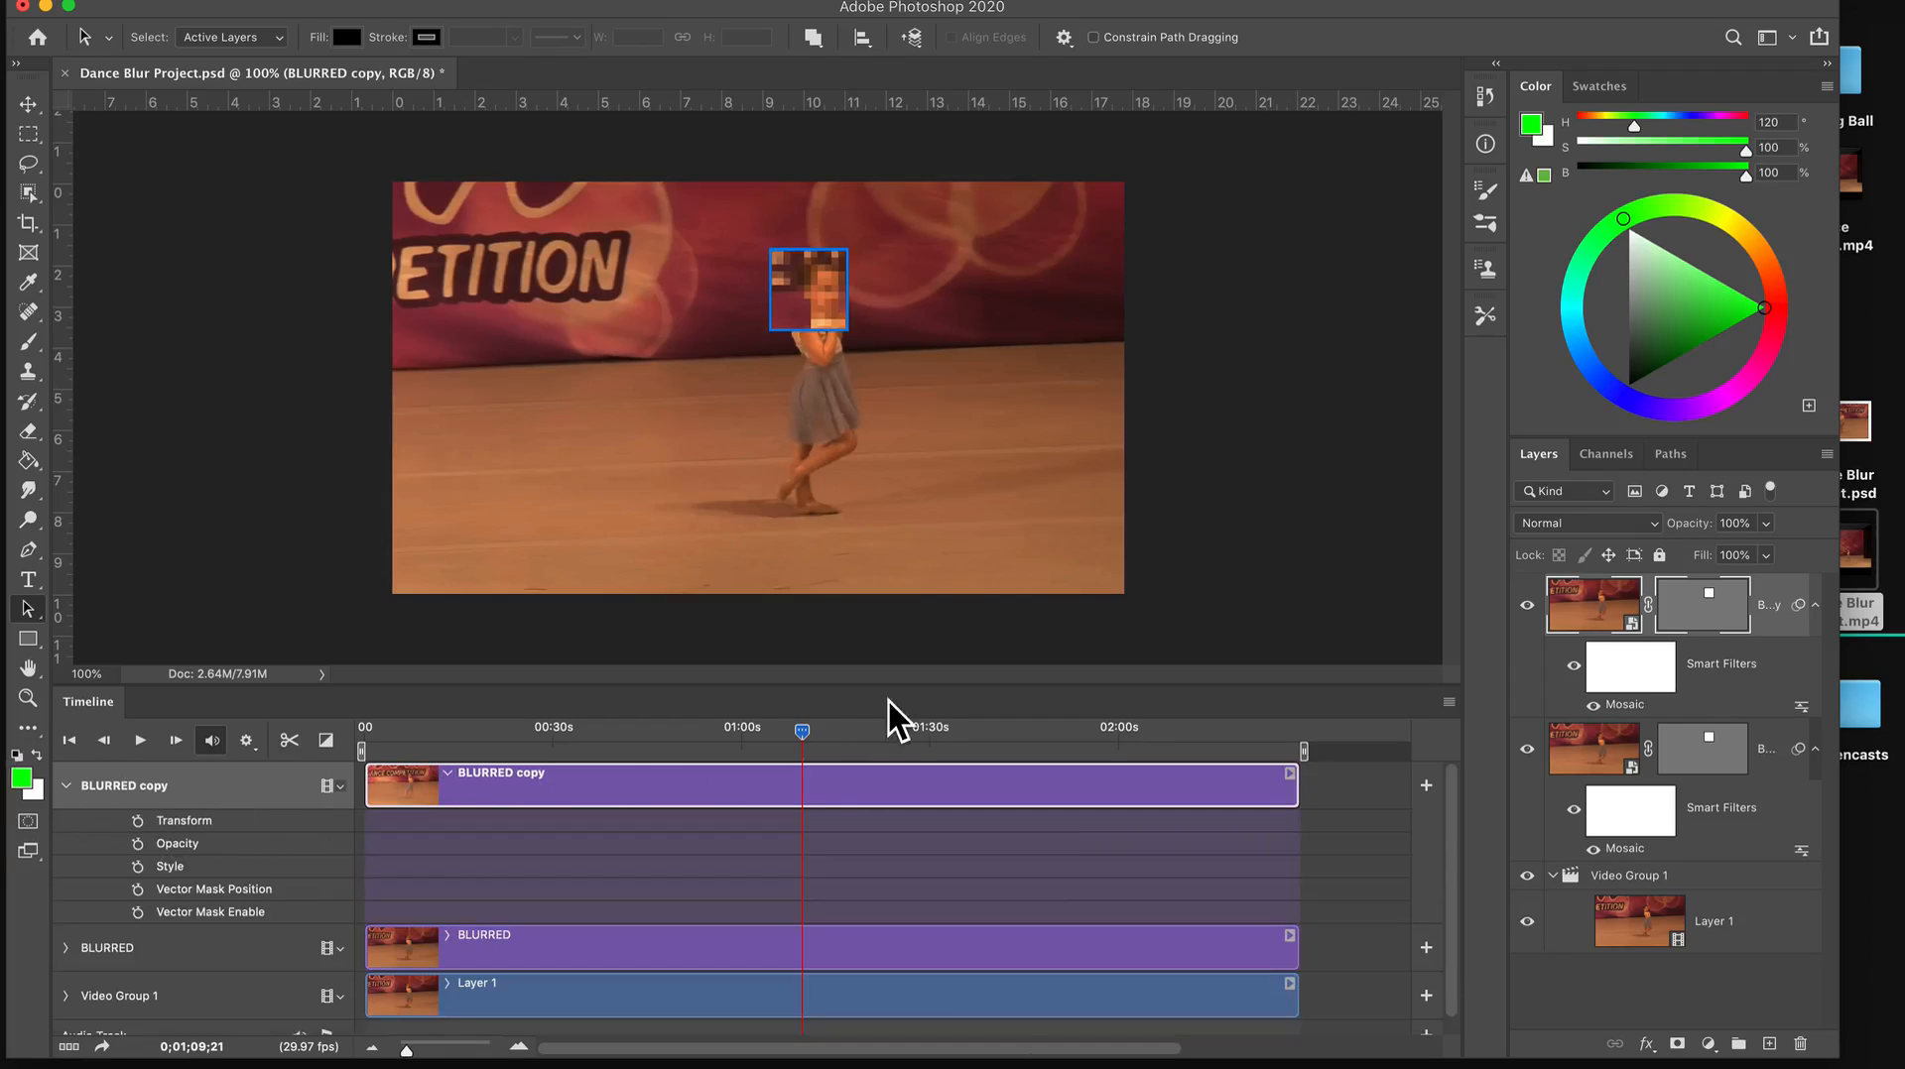
left_click(1722, 595)
left_click(1706, 611)
left_click_drag(808, 736, 603, 739)
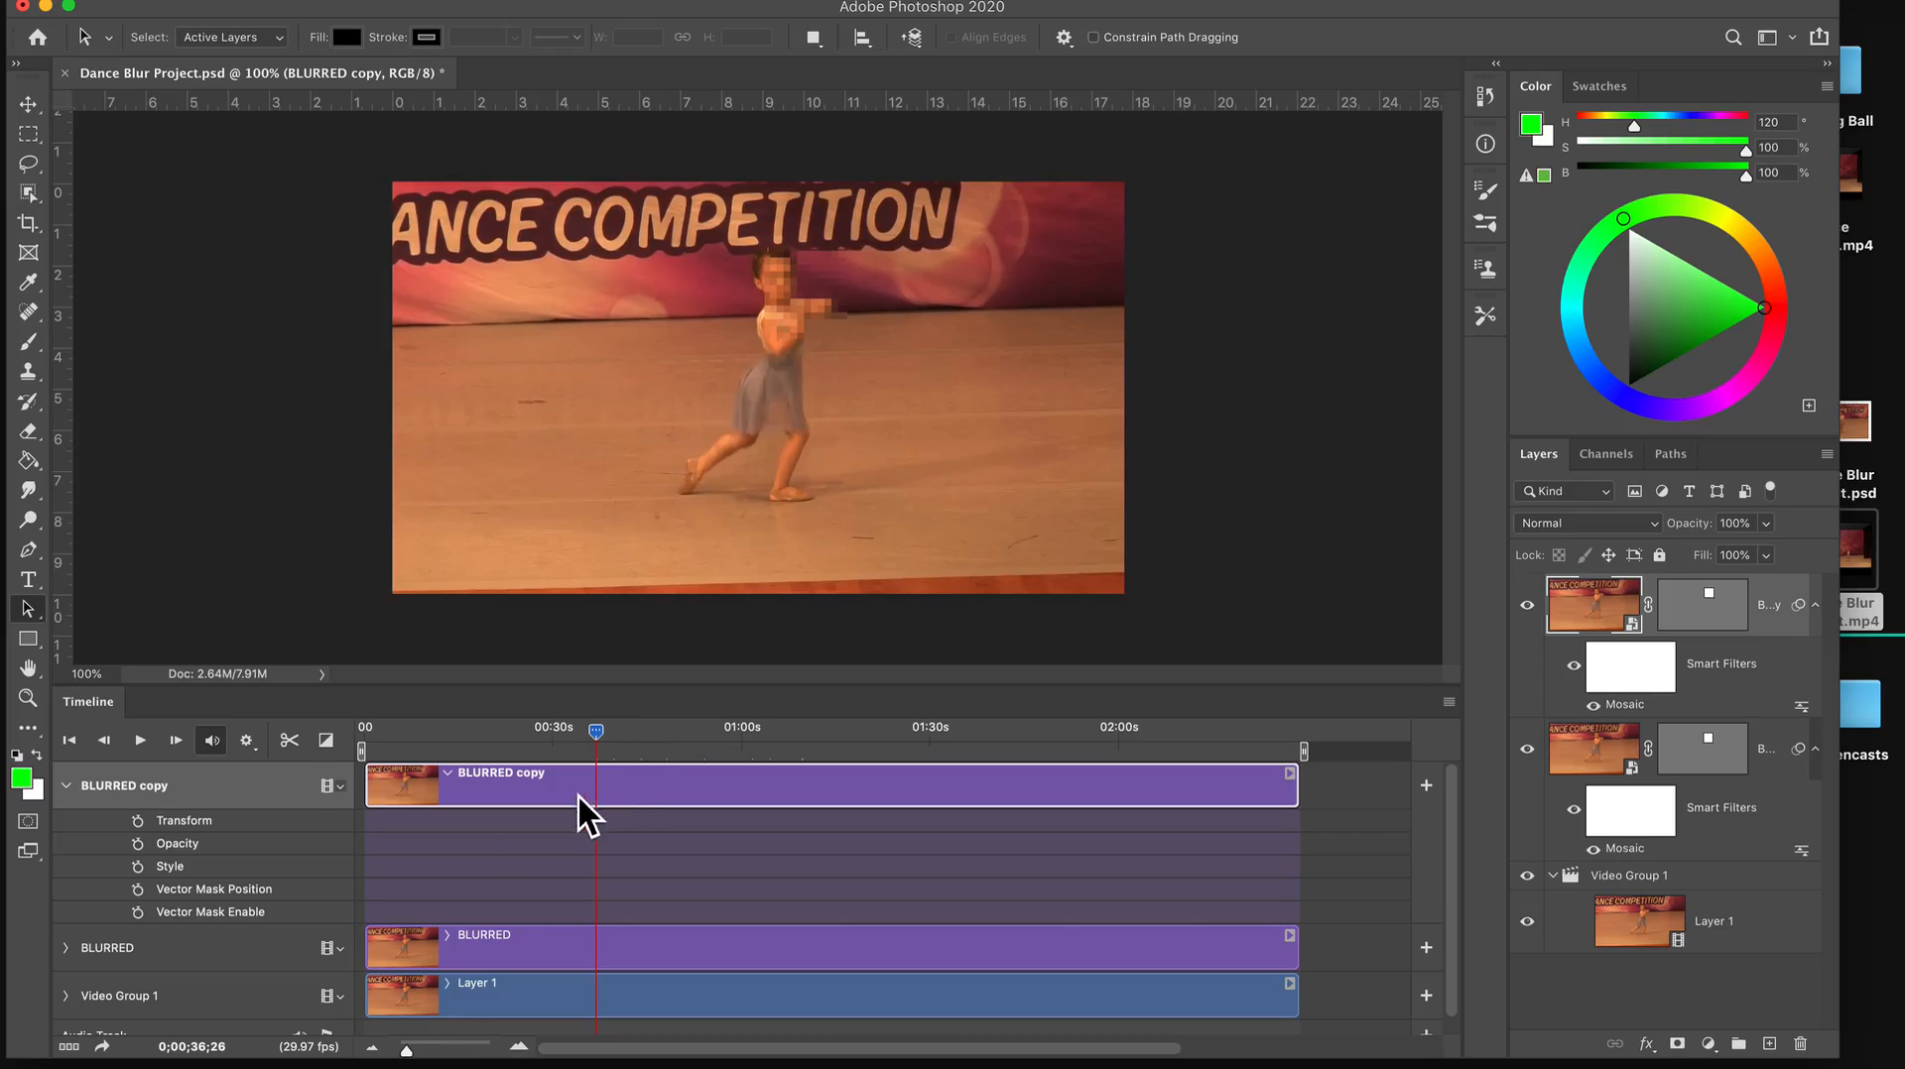
left_click(142, 893)
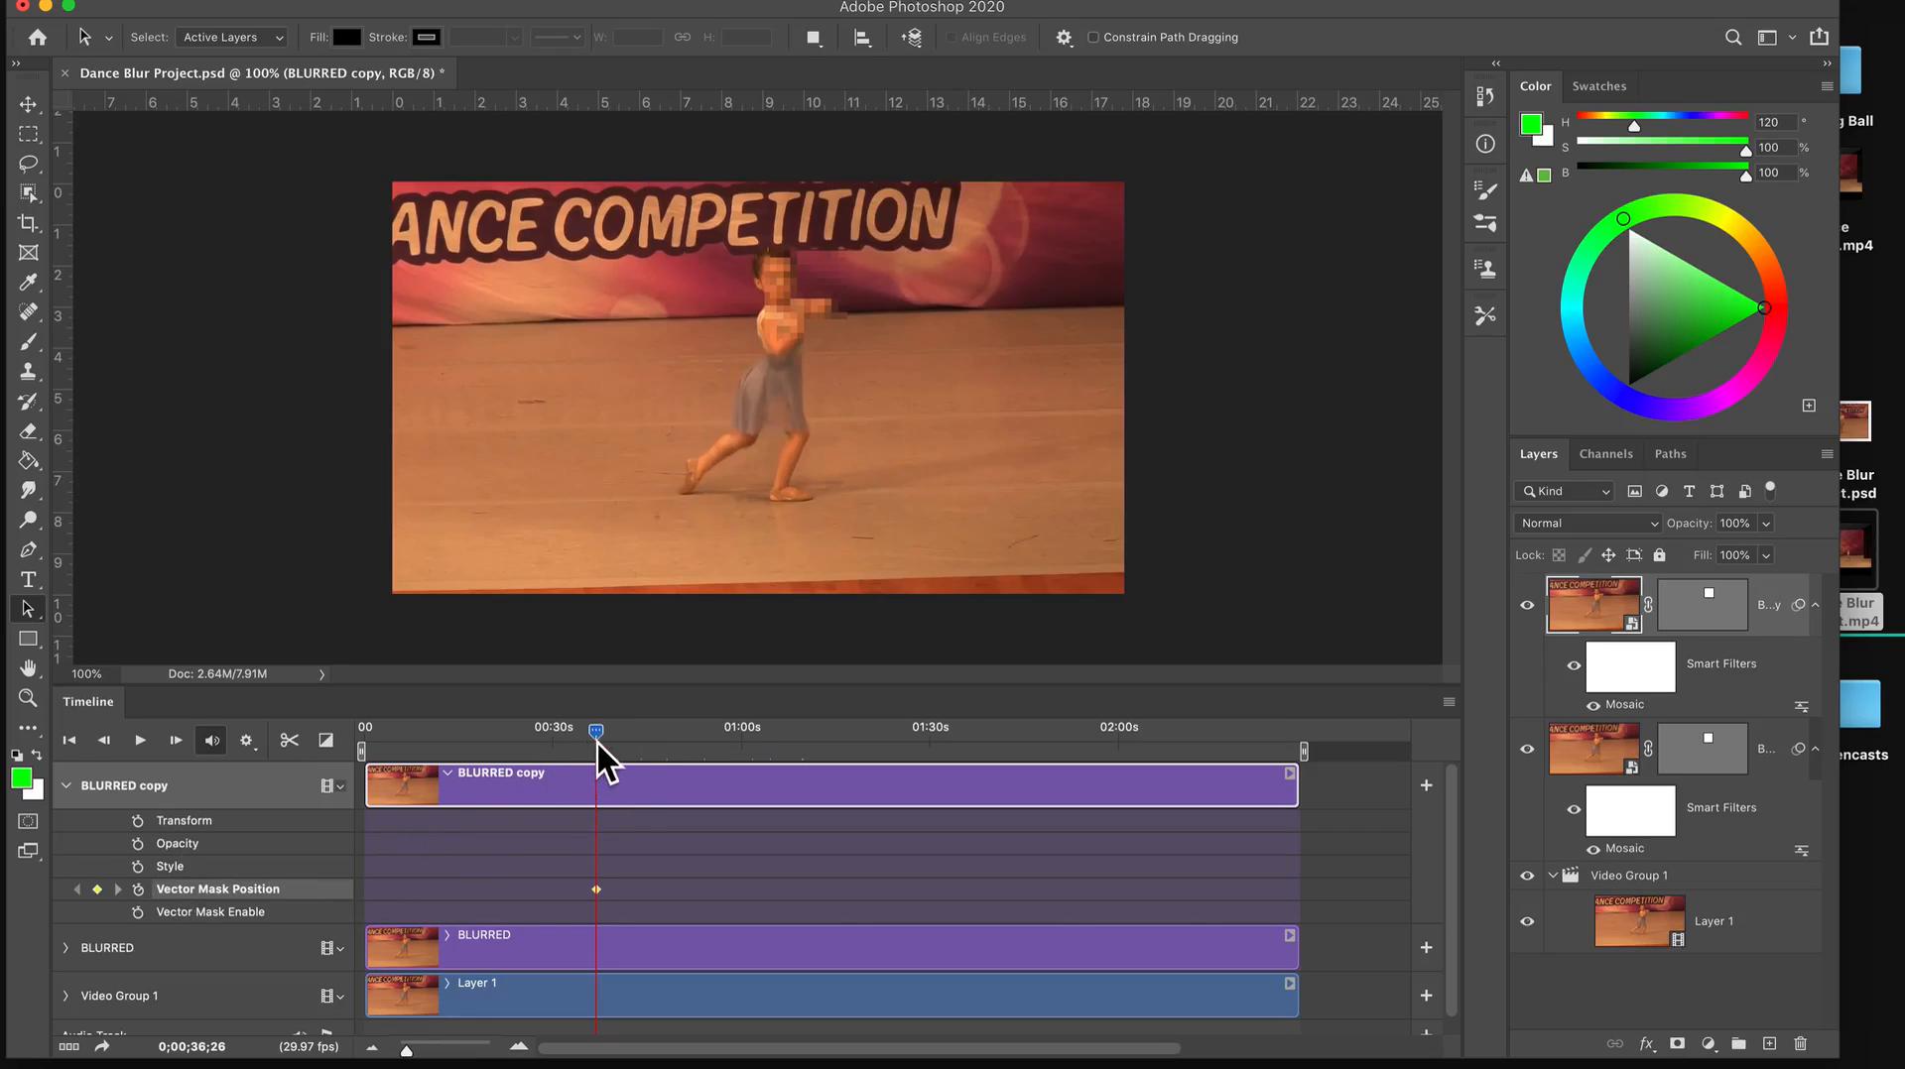
Keyframe the BLURRED copy's mask rectangle at 0;00;42;28 by moving it over the dancer's head.
left_click_drag(598, 741, 633, 737)
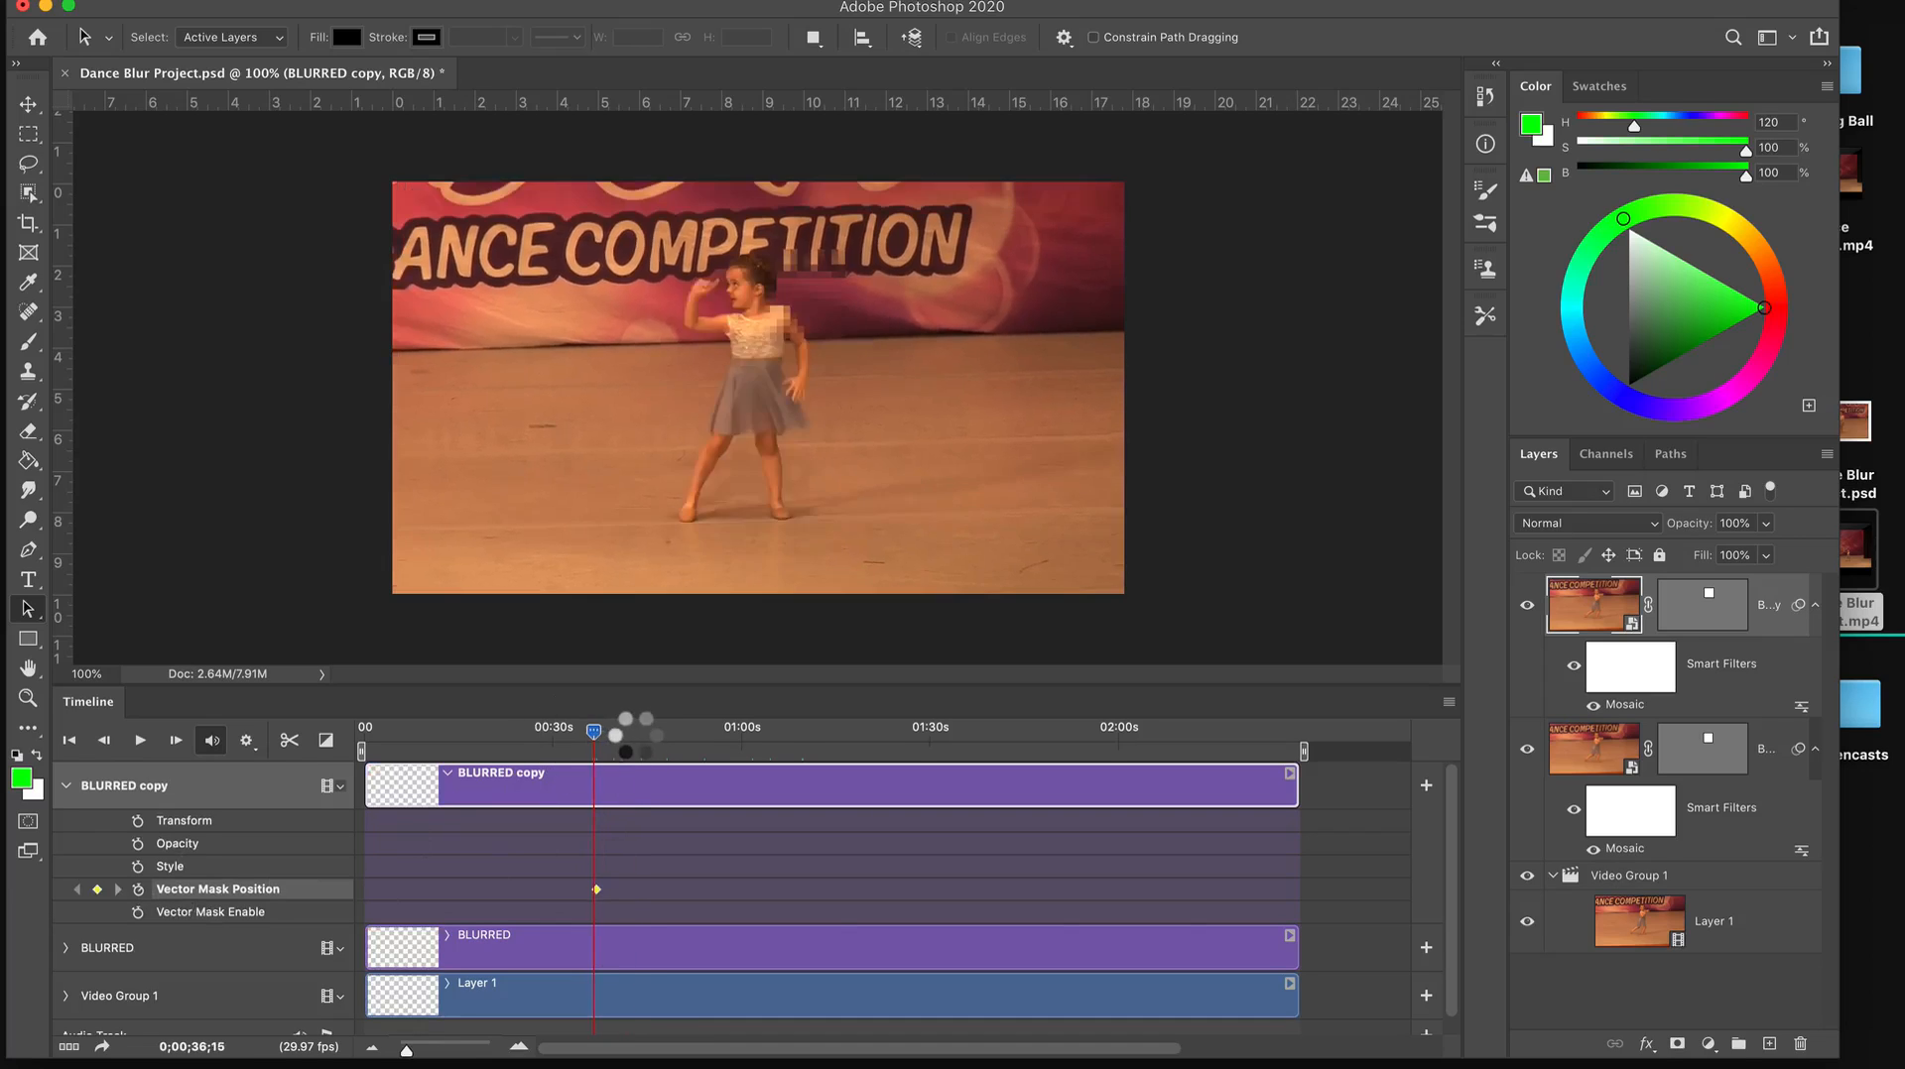
left_click(780, 290)
left_click_drag(780, 290, 657, 287)
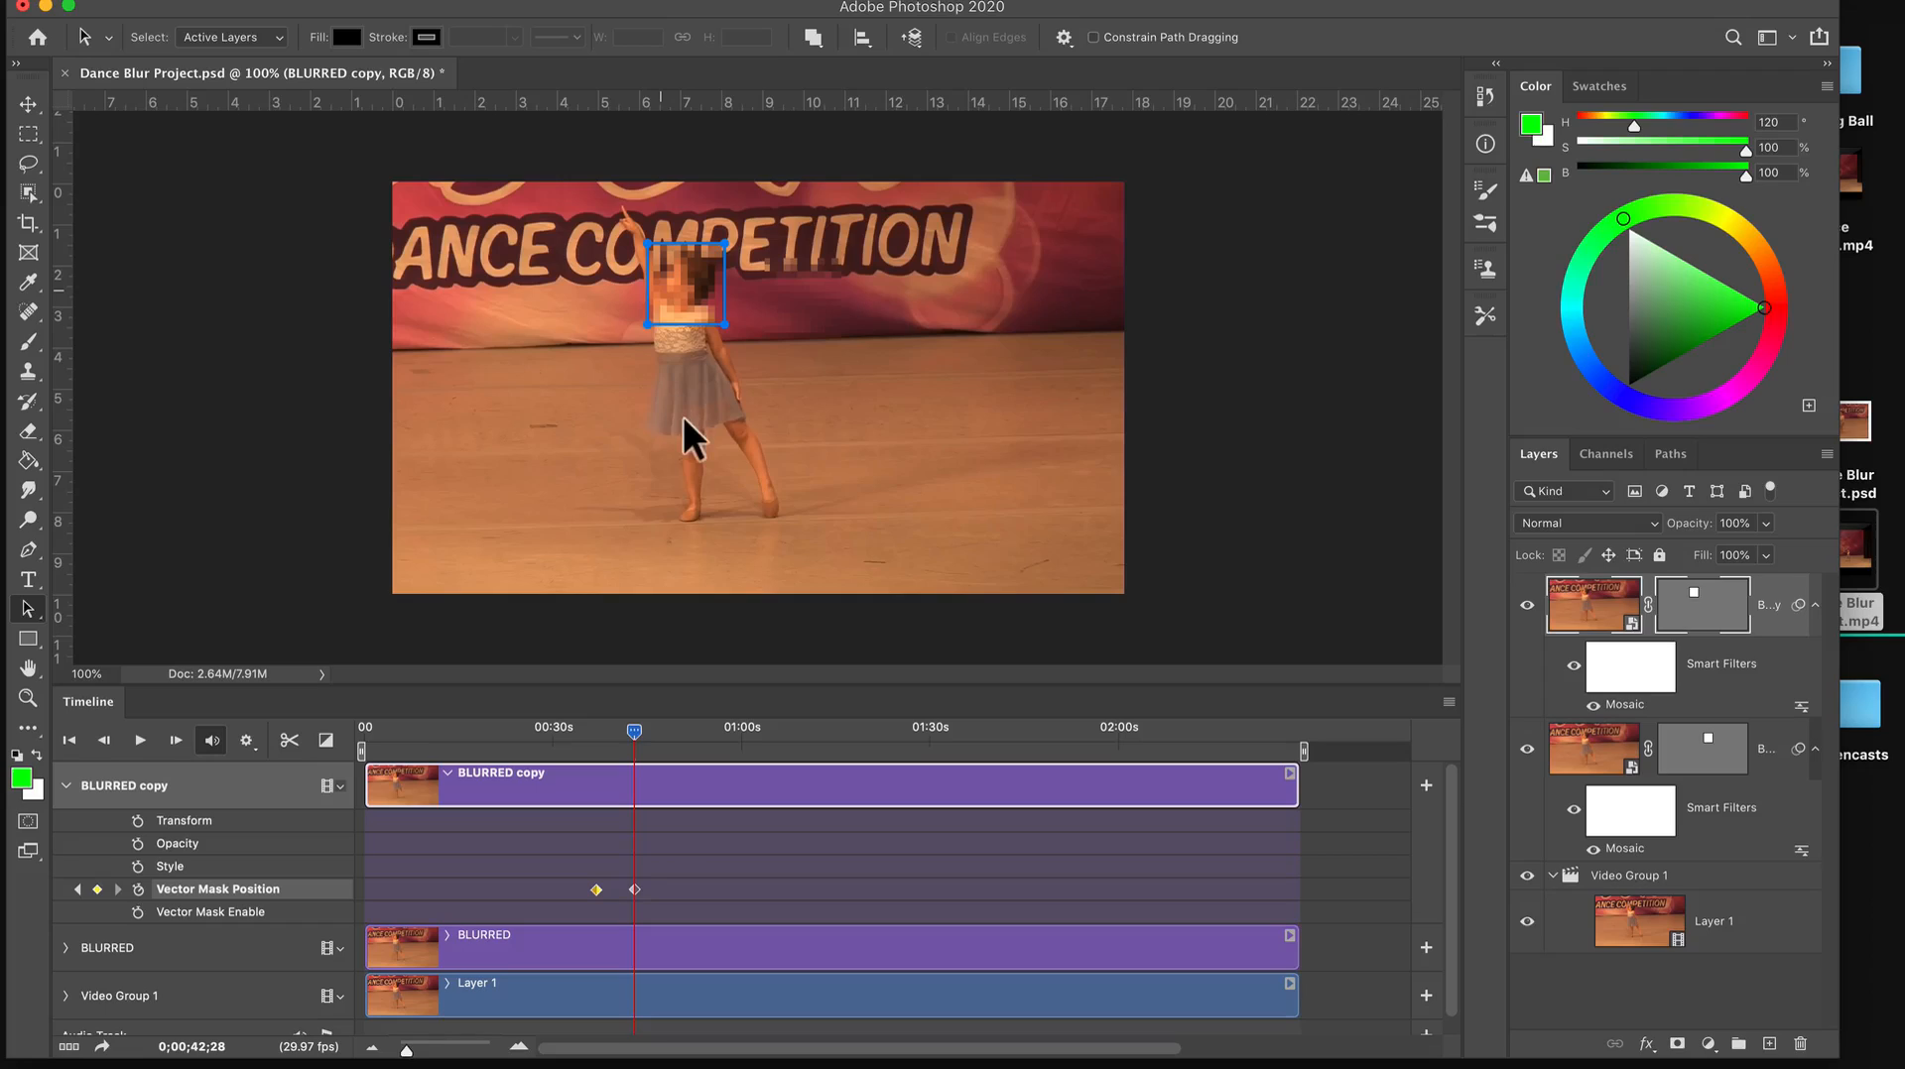